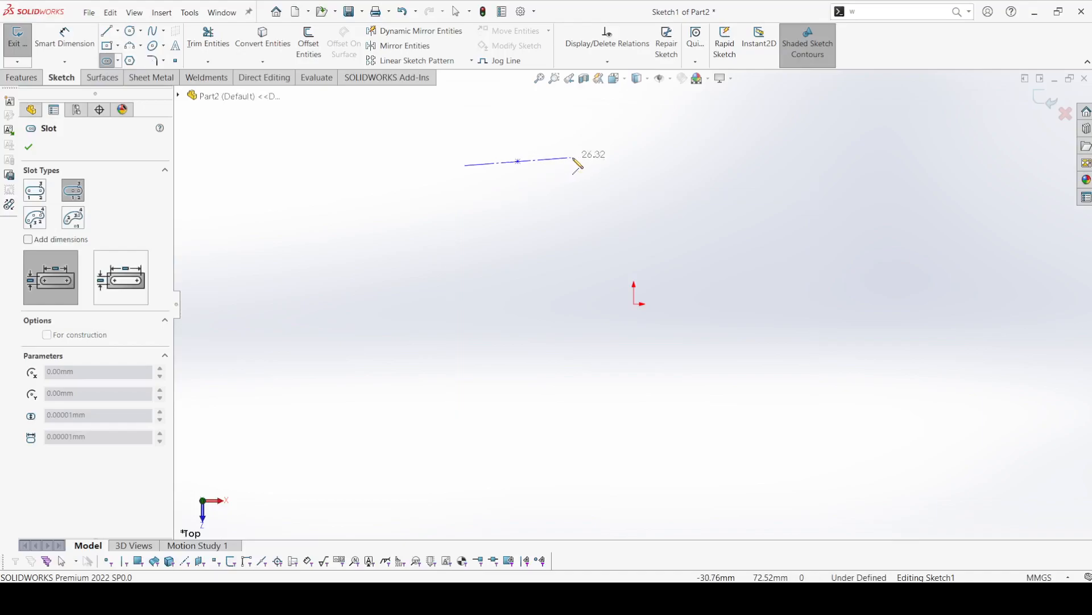
Sketch a horizontal centerpoint slot about 104 mm between arc centers, above and to the left of the origin.
click(591, 161)
click(593, 138)
right_click(596, 96)
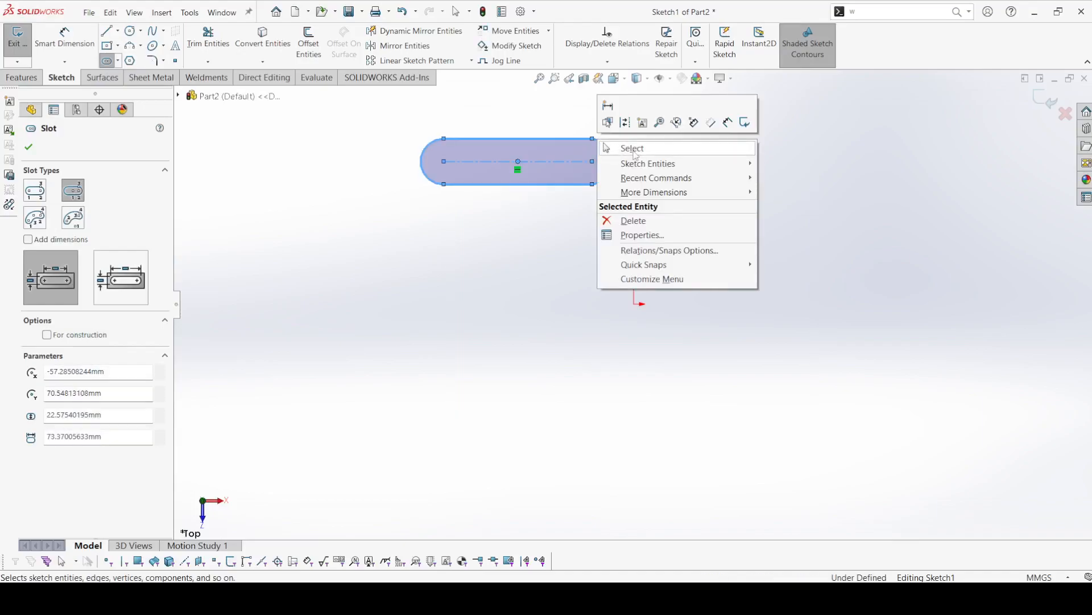
click(623, 146)
Dimension the slot with a 16 mm end radius and 44 mm between its arc centers.
click(64, 37)
click(608, 146)
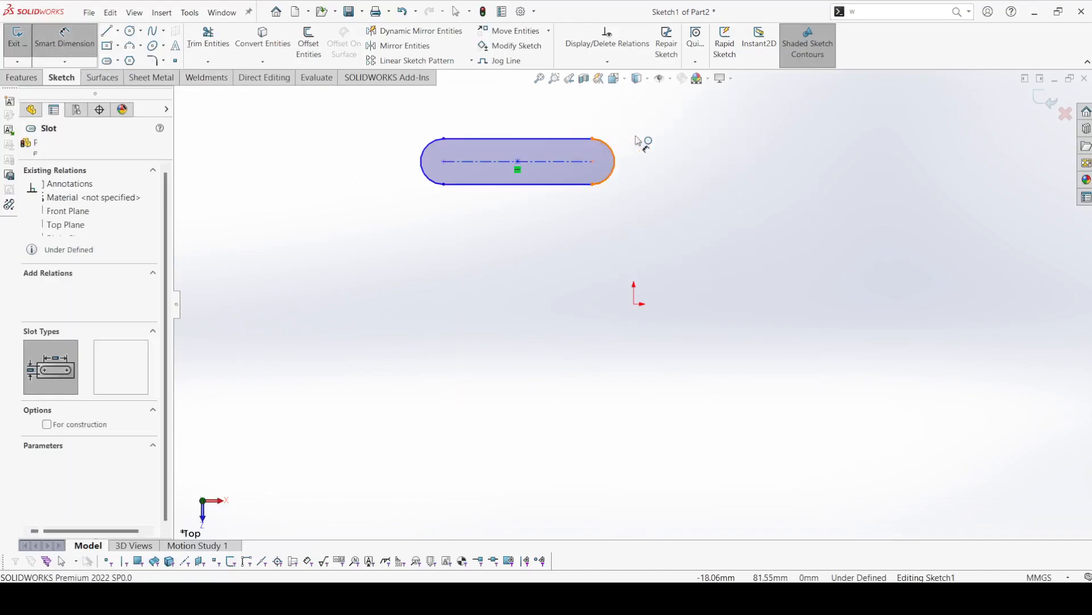
click(658, 127)
text(16)
key(Return)
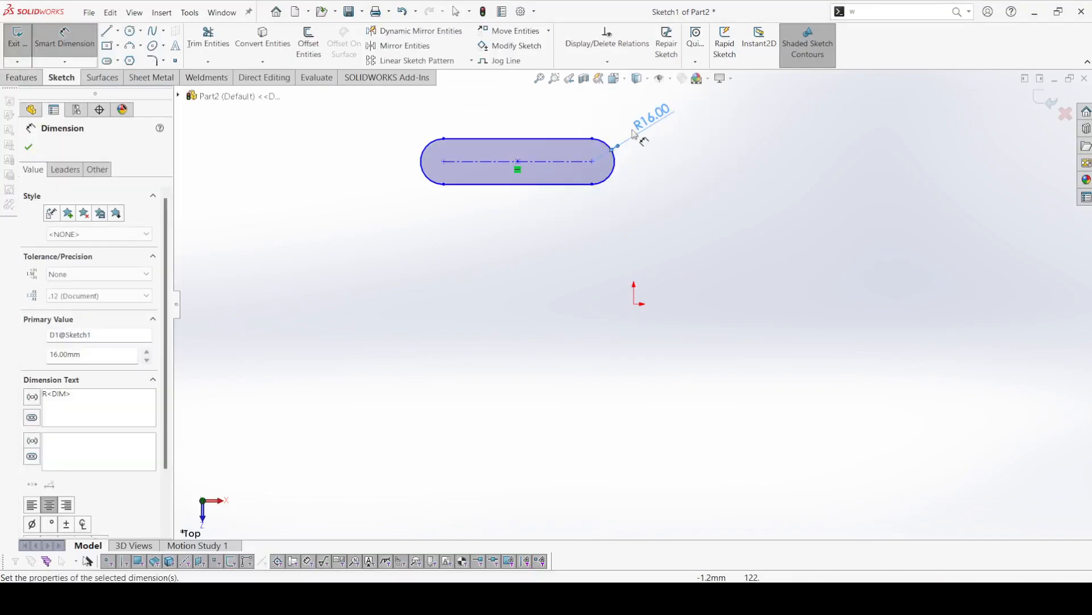
click(550, 164)
click(545, 108)
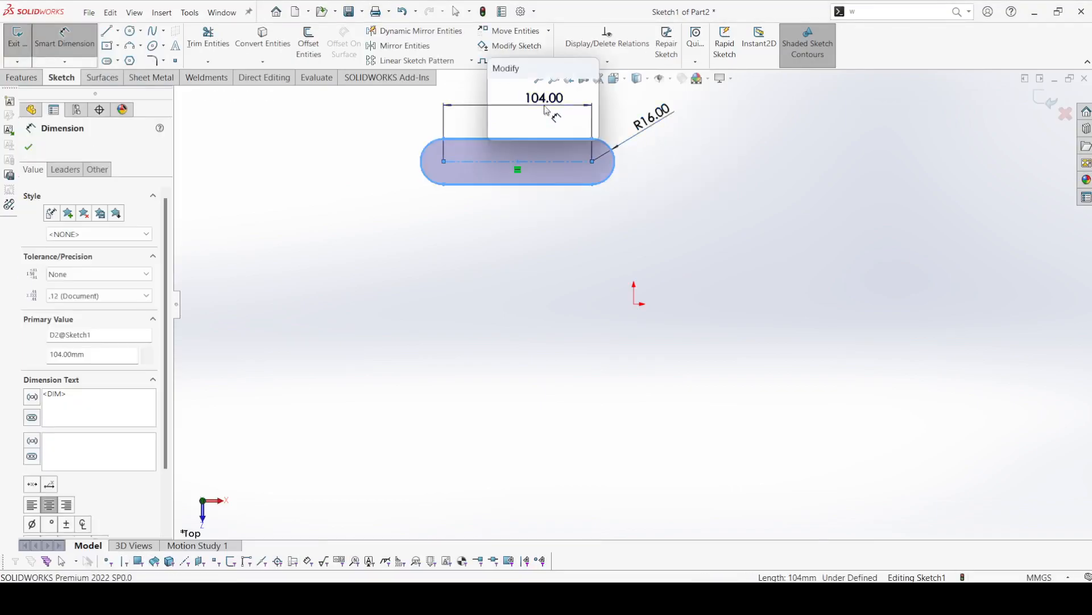
key(Return)
text(44)
key(Return)
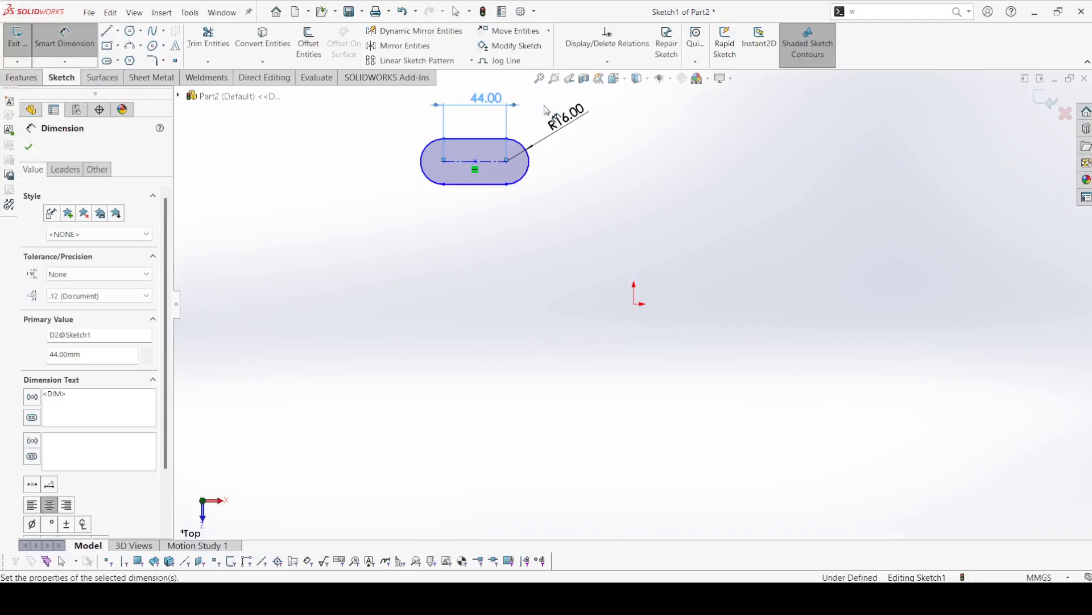
click(30, 148)
Sketch a horizontal centerline about 155 mm long from the origin, extending to its right.
click(118, 31)
click(139, 59)
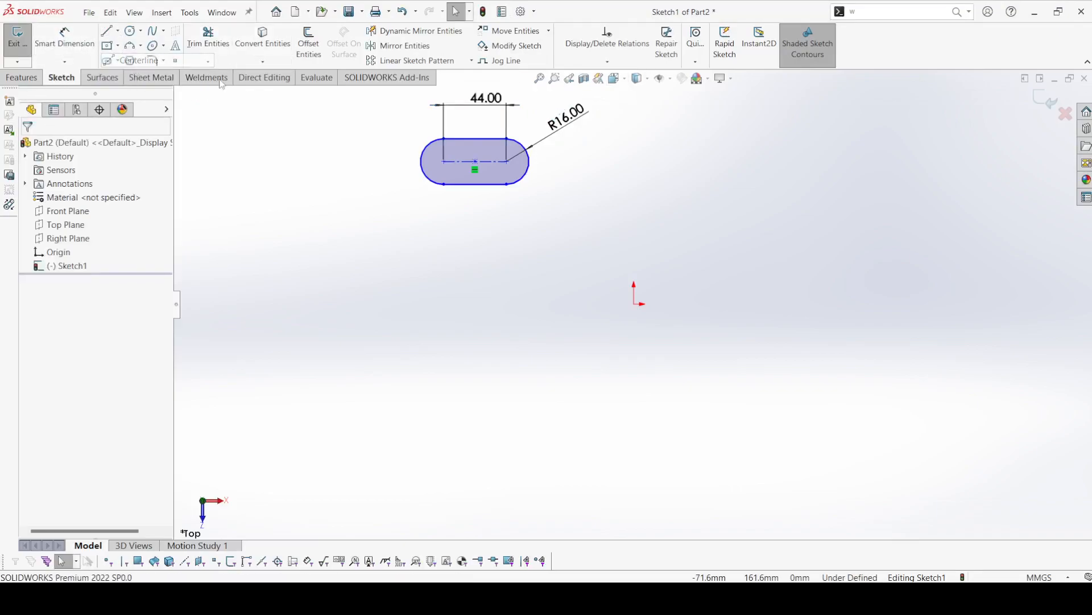
click(634, 305)
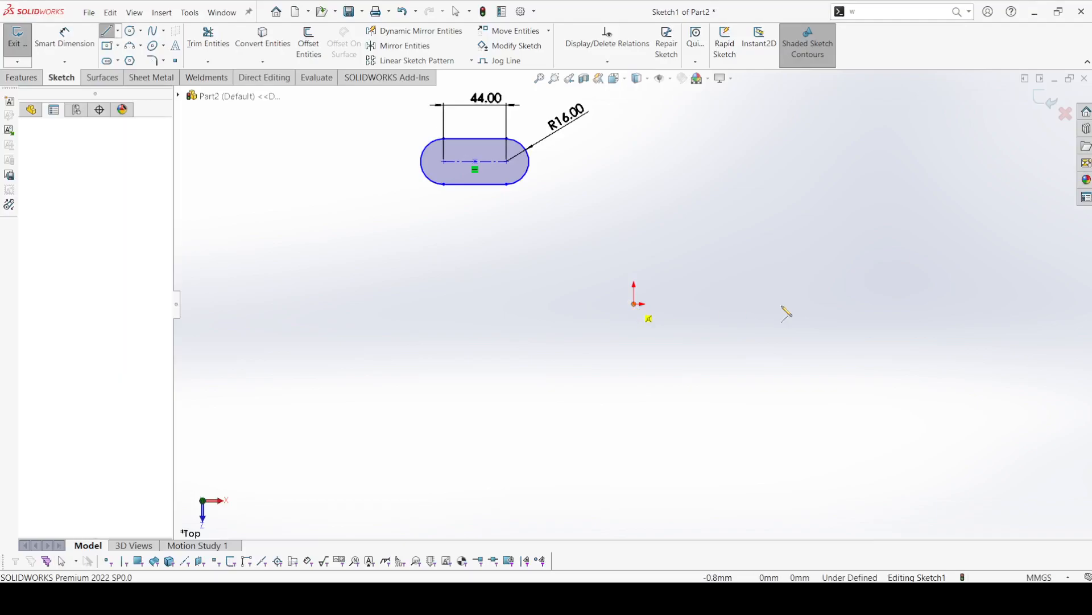
right_click(877, 307)
click(901, 317)
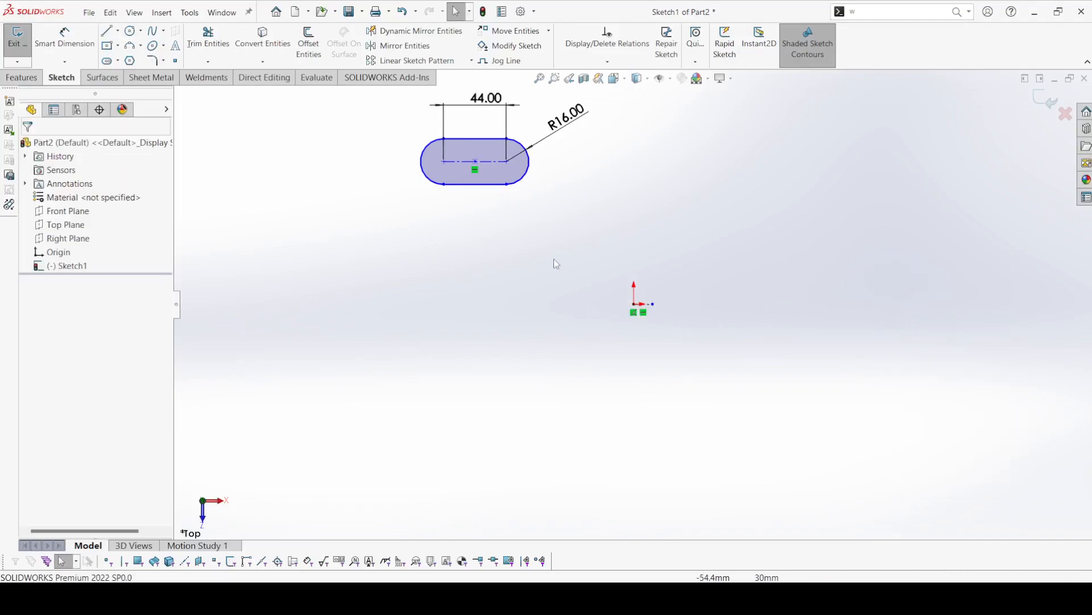
drag(654, 305, 855, 304)
click(871, 314)
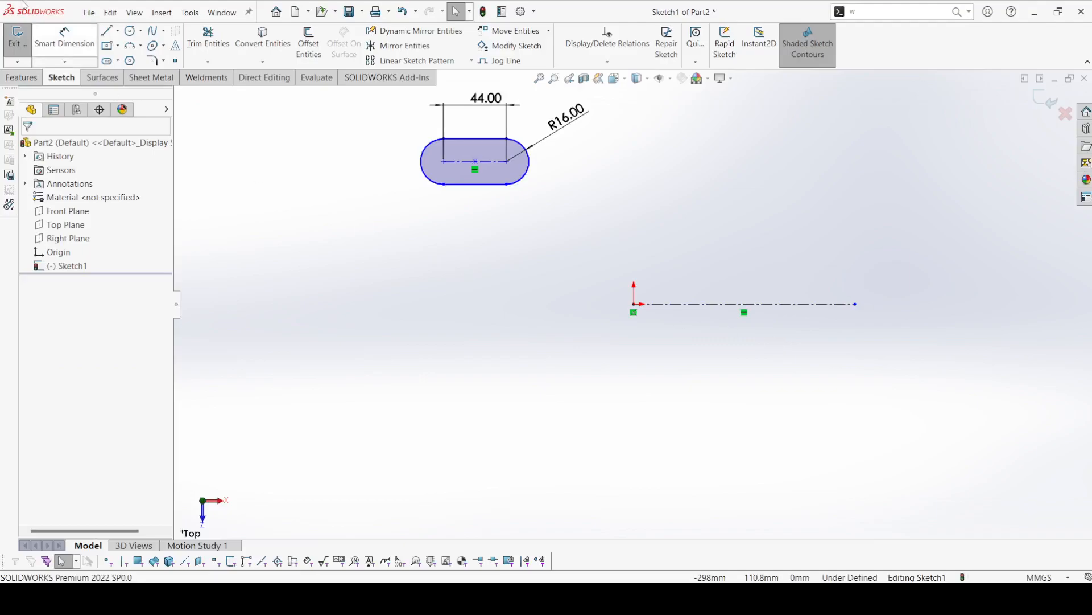
Mirror the slot about the horizontal centerline, keeping the original.
click(398, 45)
click(708, 305)
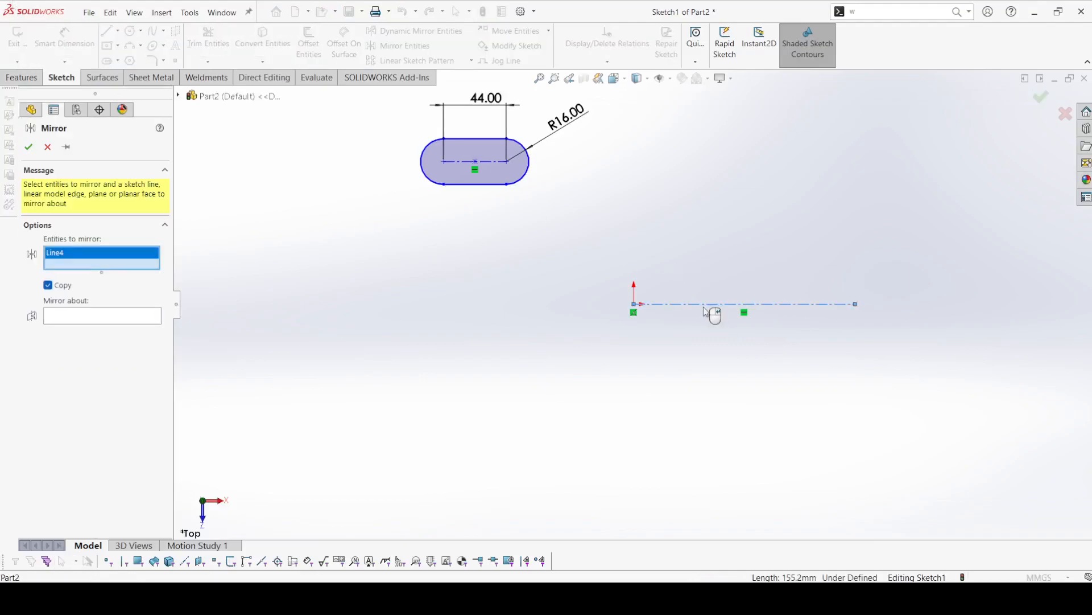
click(96, 311)
right_click(74, 269)
click(162, 273)
scroll(321, 263, up, 3)
mouse_move(378, 117)
mouse_down()
mouse_move(682, 276)
mouse_move(551, 282)
mouse_move(524, 295)
mouse_up()
click(544, 218)
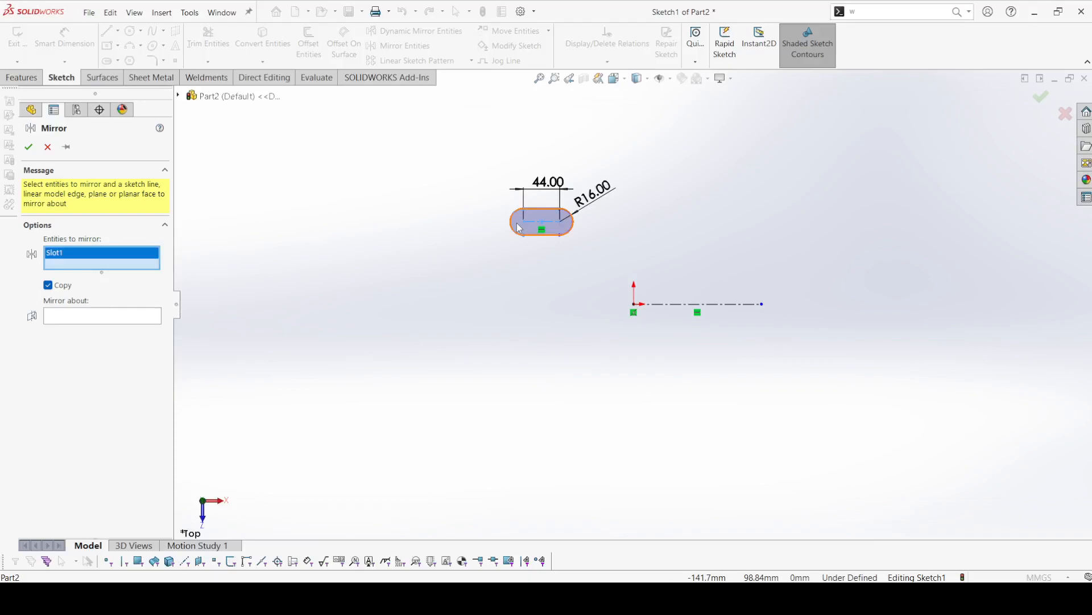
click(102, 318)
click(699, 310)
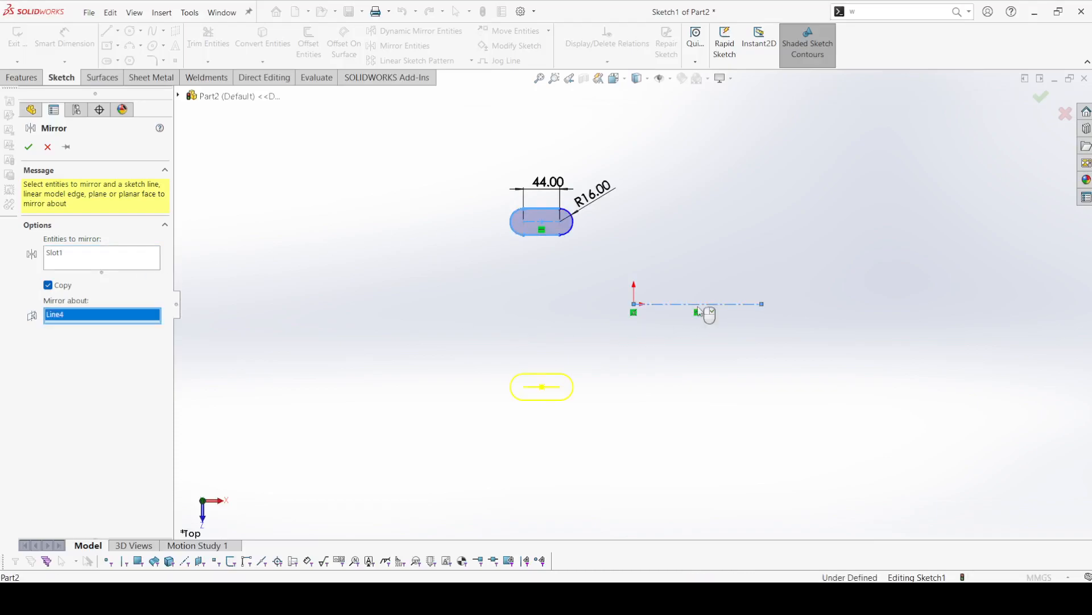
click(30, 147)
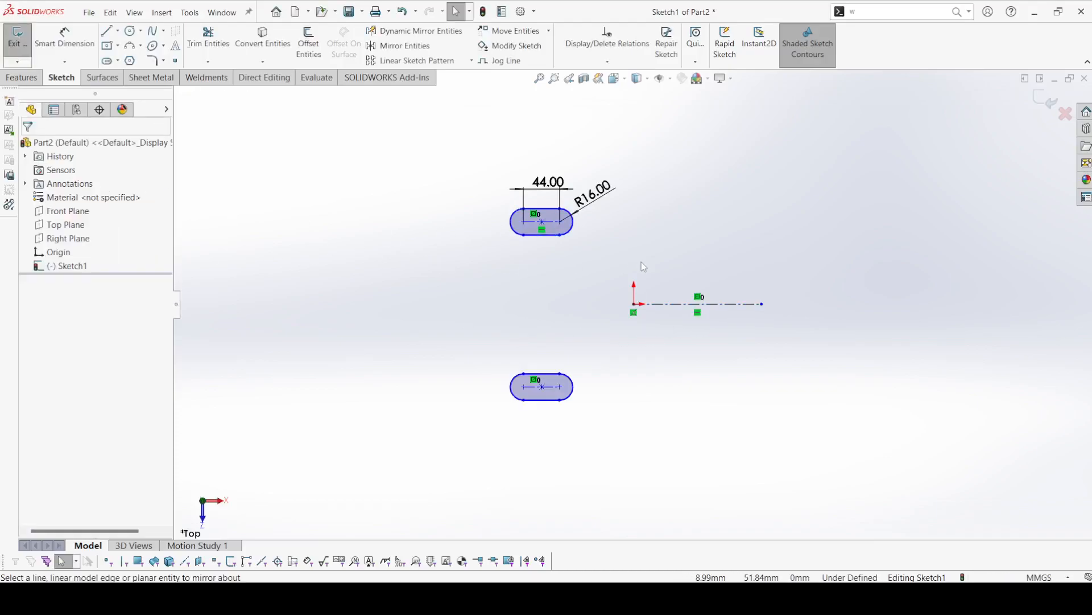
Turn on dynamic mirroring about the horizontal centerline.
scroll(641, 261, down, 3)
key(Return)
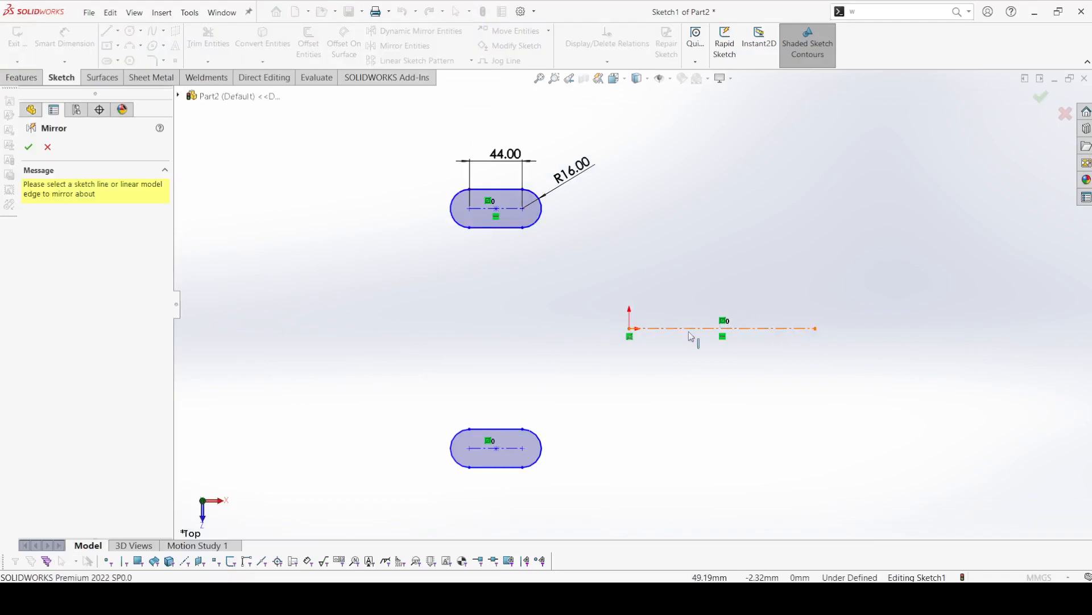
key(Escape)
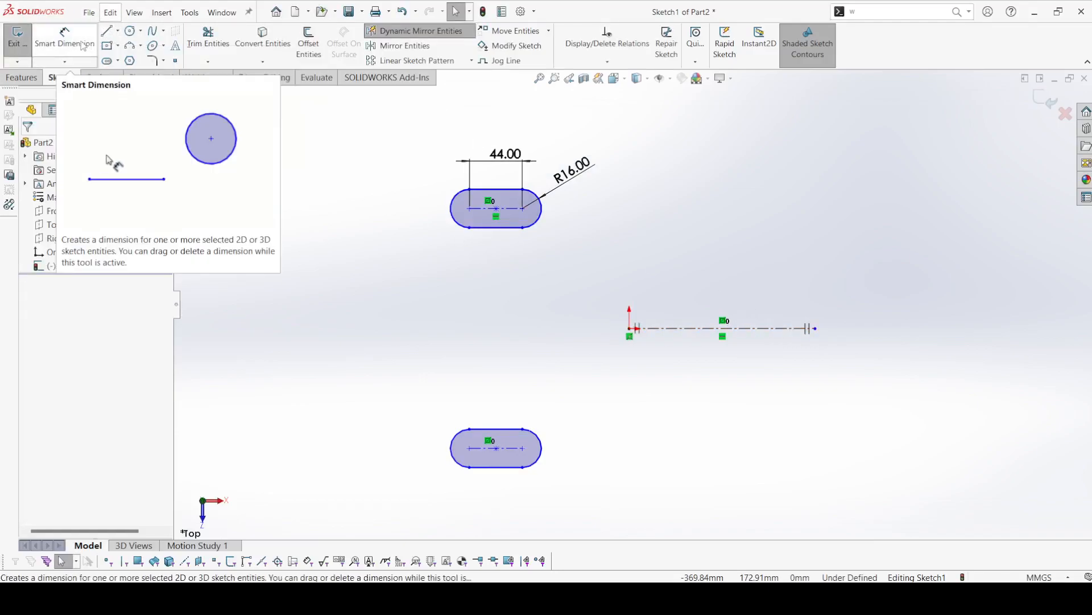
Dimension the vertical distance between the two slots' centerlines as 120 mm.
click(64, 36)
click(508, 214)
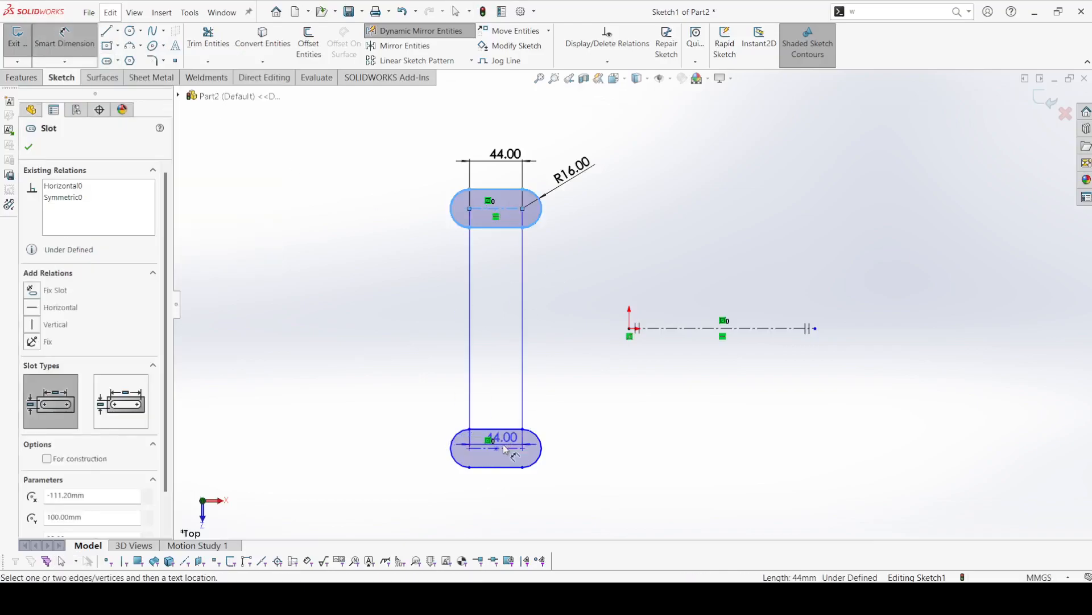
click(510, 451)
click(380, 330)
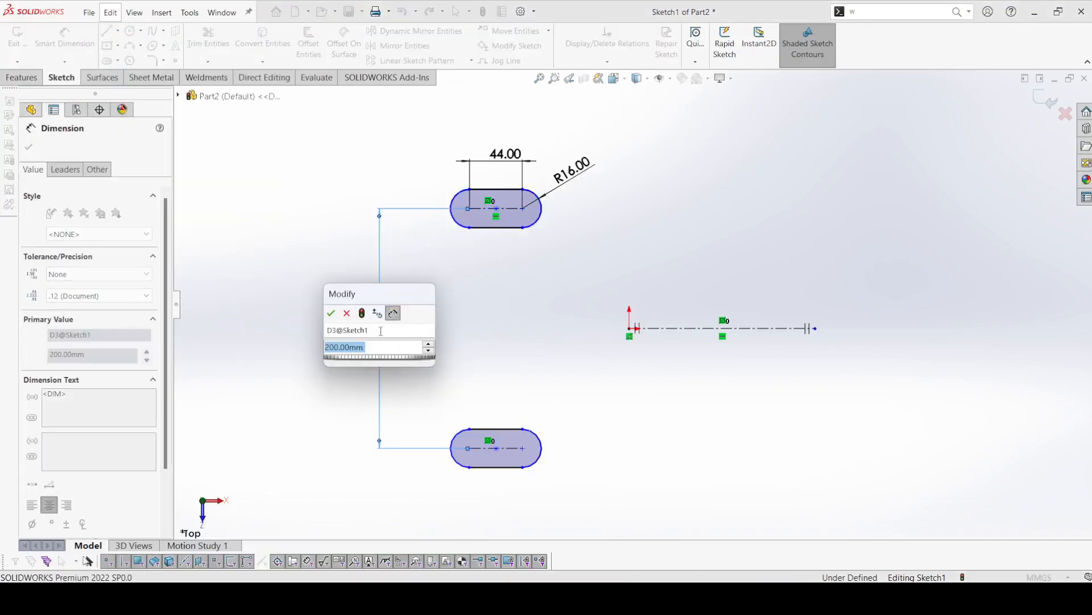
text(120)
key(Return)
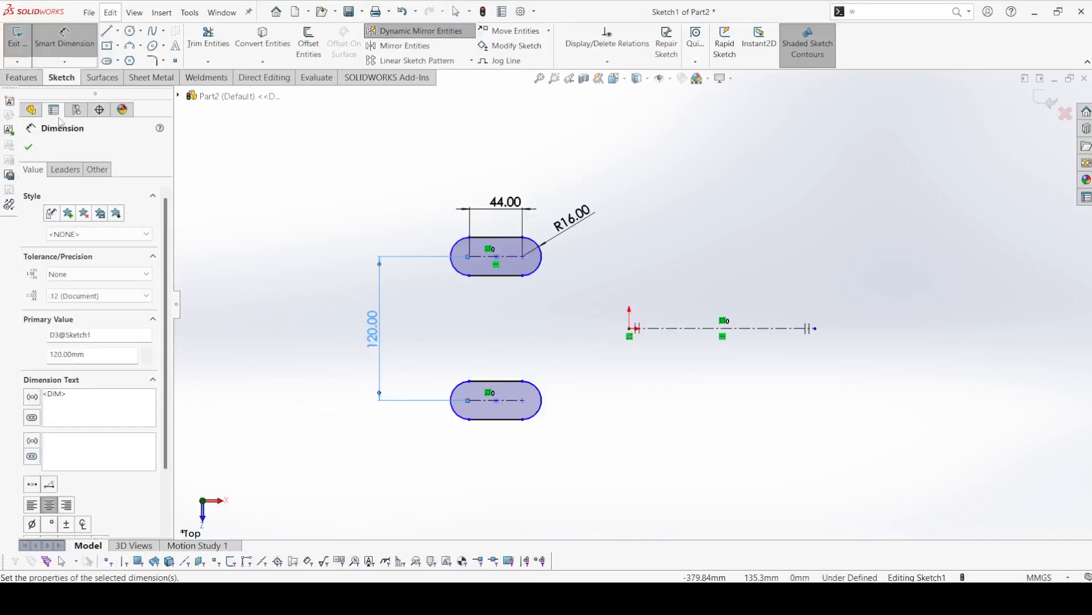
click(29, 147)
Draw a slanted line from the upper slot's left arc to a point level with the origin, meeting its mirrored copy in a V.
click(106, 31)
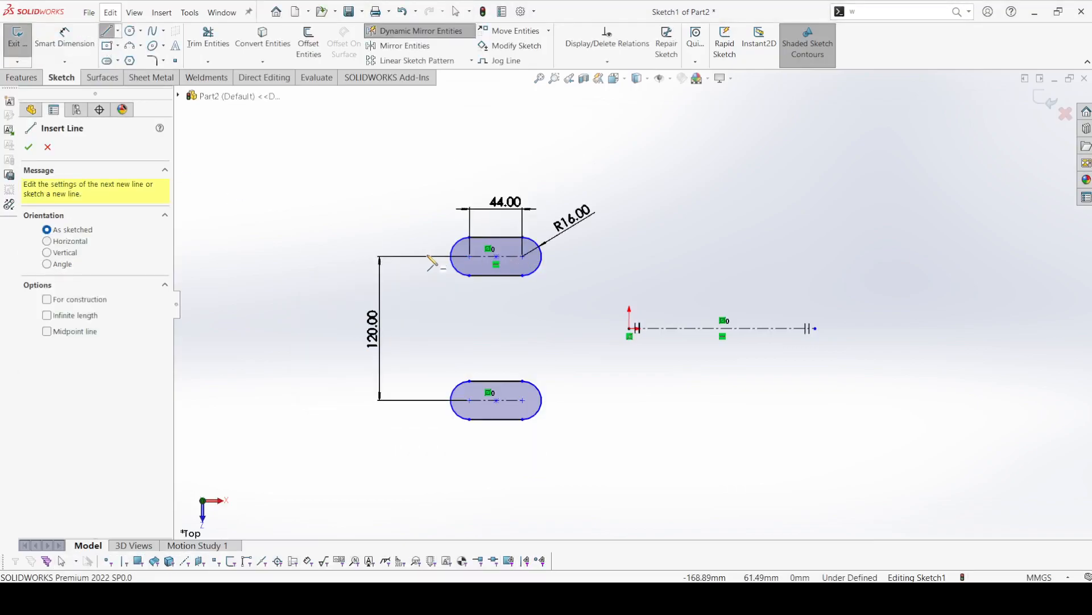
click(457, 274)
click(580, 328)
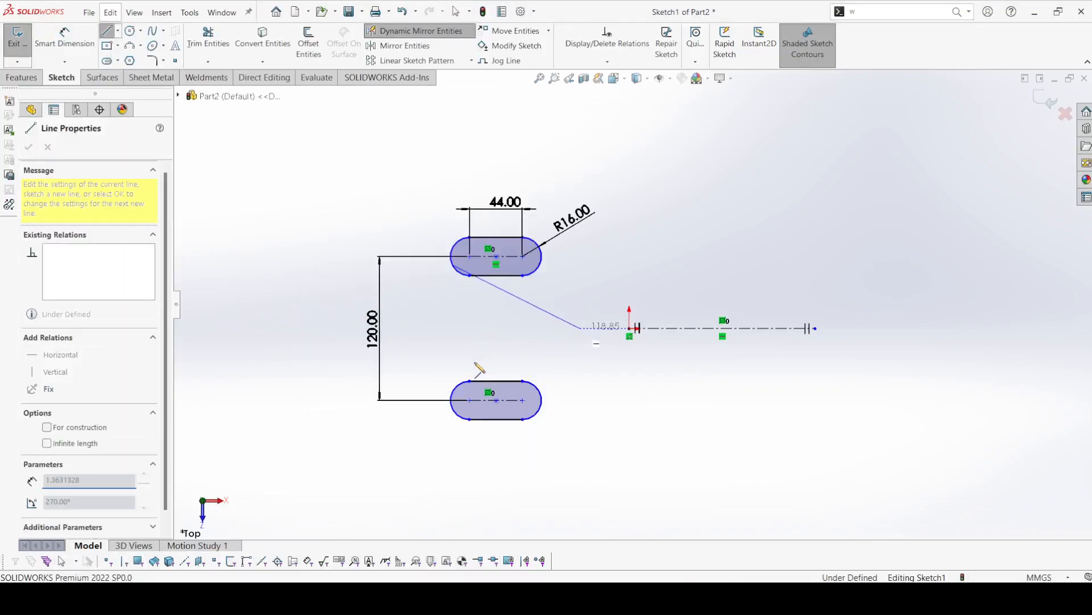
click(465, 392)
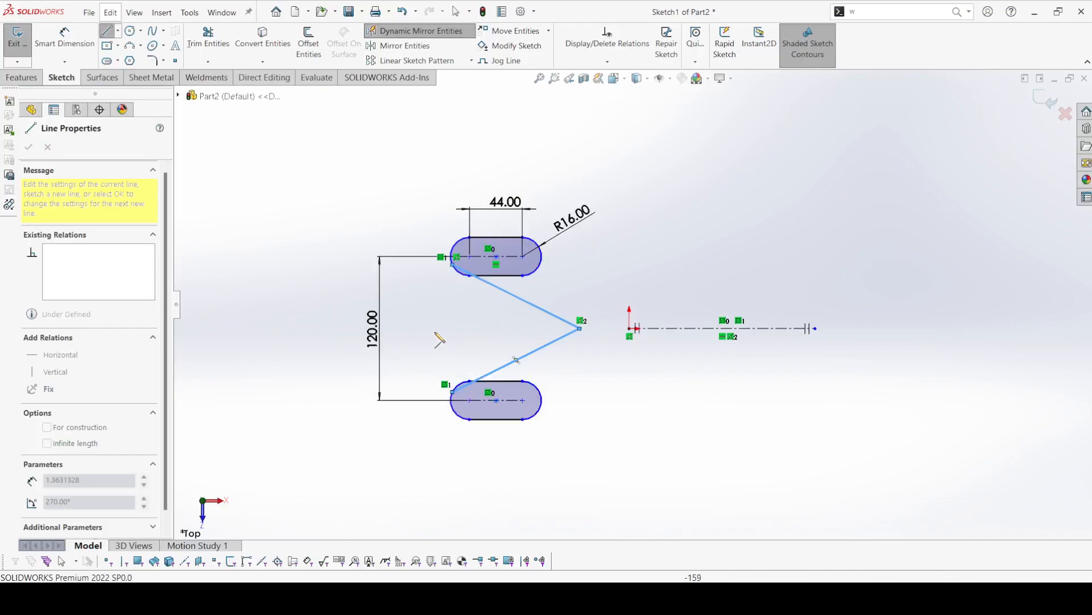
Dimension the angle between the two slanted lines as 90 degrees.
click(54, 51)
scroll(461, 302, down, 4)
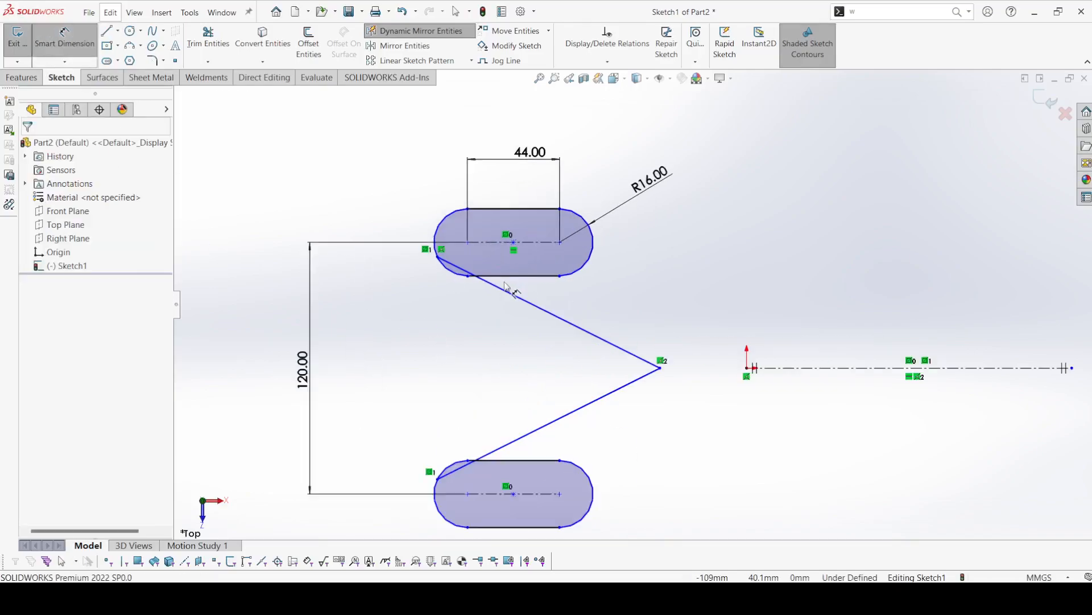
click(618, 347)
click(632, 419)
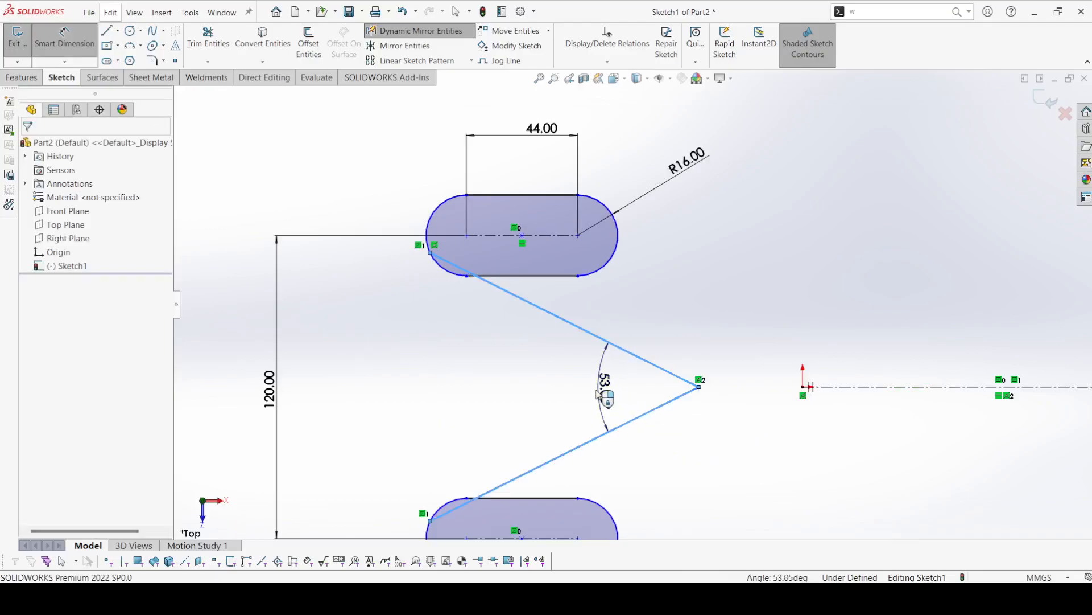
click(601, 387)
text(90)
key(Return)
scroll(535, 302, up, 3)
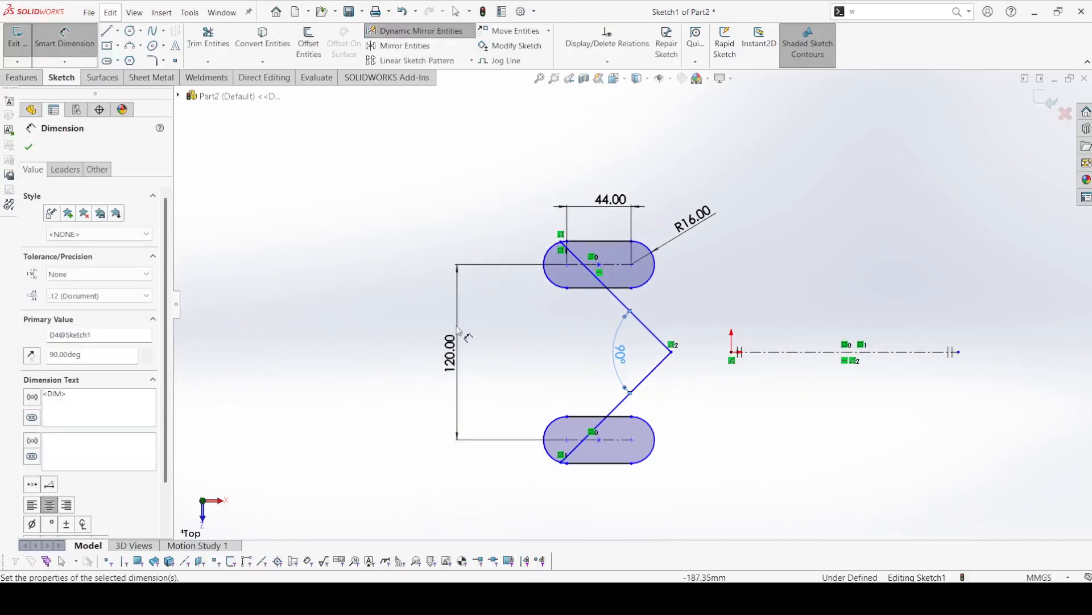
Move the upper slanted line's endpoint down to the lower-left part of the upper slot's end arc.
key(Escape)
drag(560, 242, 514, 288)
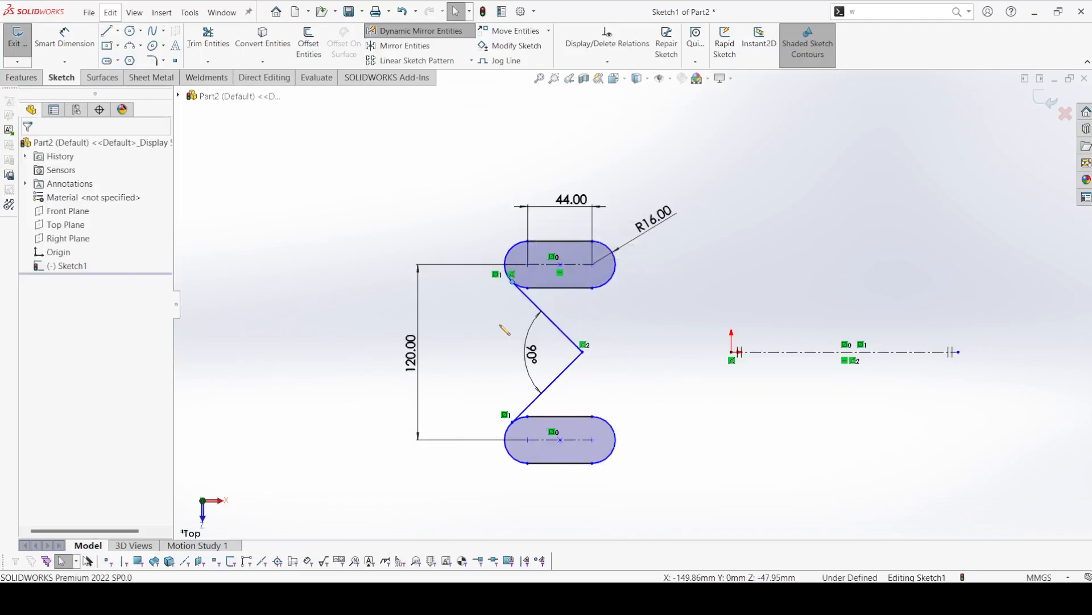
click(501, 326)
Make the upper and lower slanted lines tangent to the left end arcs of their respective slots.
scroll(515, 301, down, 5)
click(605, 308)
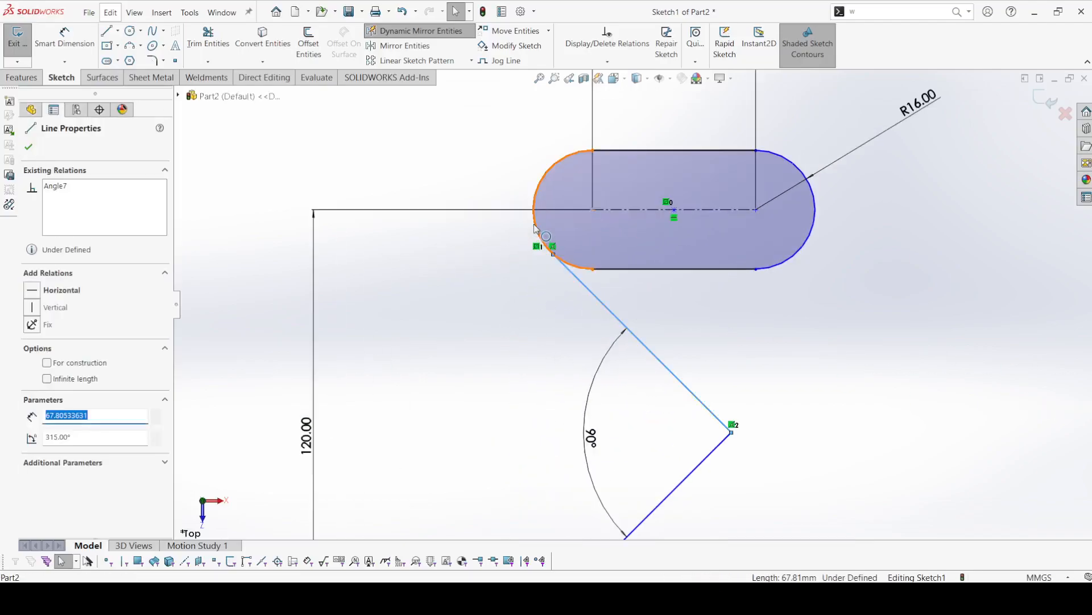
ctrl+click(535, 203)
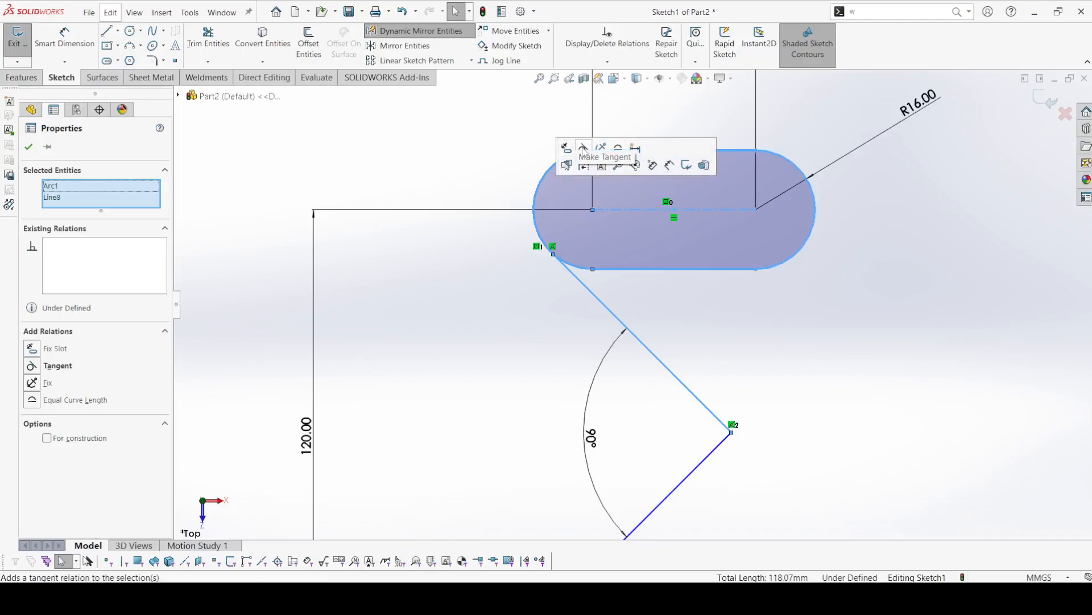
click(583, 149)
scroll(469, 293, up, 4)
scroll(581, 426, down, 3)
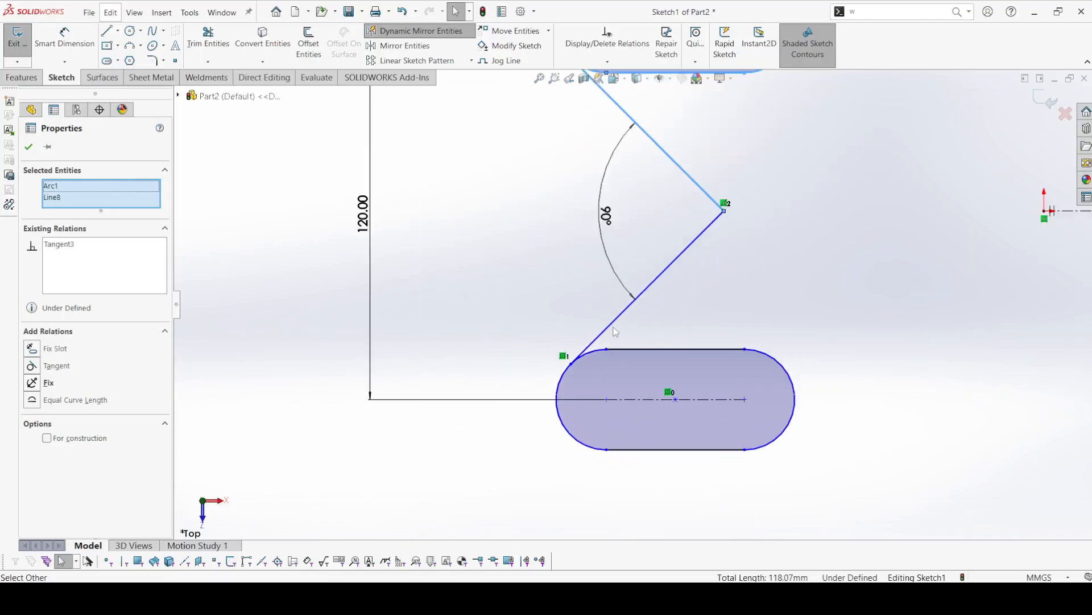
click(613, 326)
ctrl+click(567, 377)
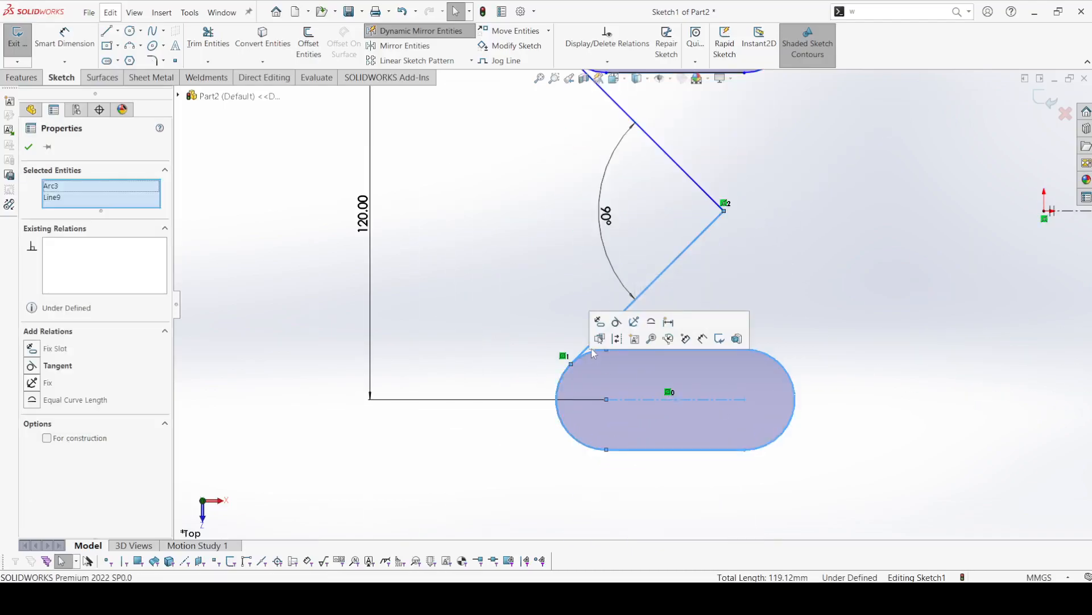
click(617, 322)
click(805, 319)
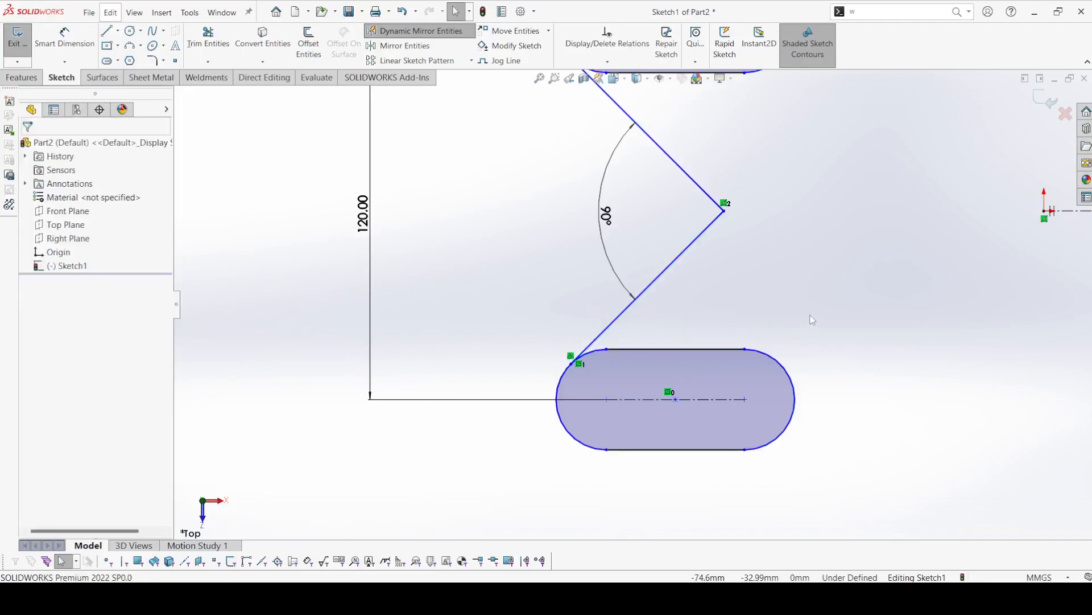
Round the corner where the two slanted lines meet with a 16 mm sketch fillet.
scroll(626, 299, up, 5)
scroll(420, 199, down, 1)
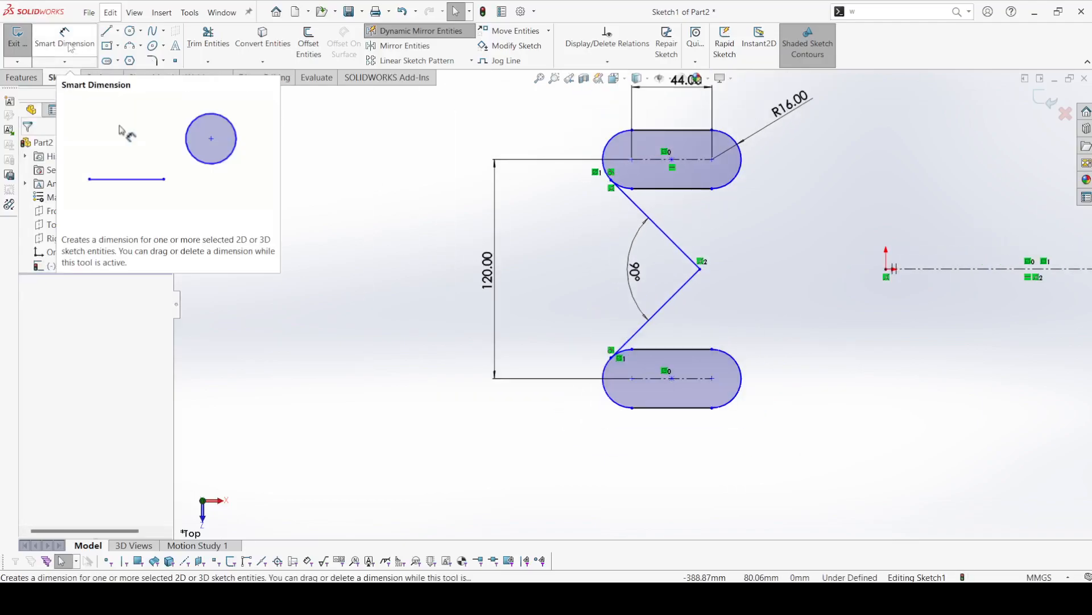
click(151, 60)
click(699, 269)
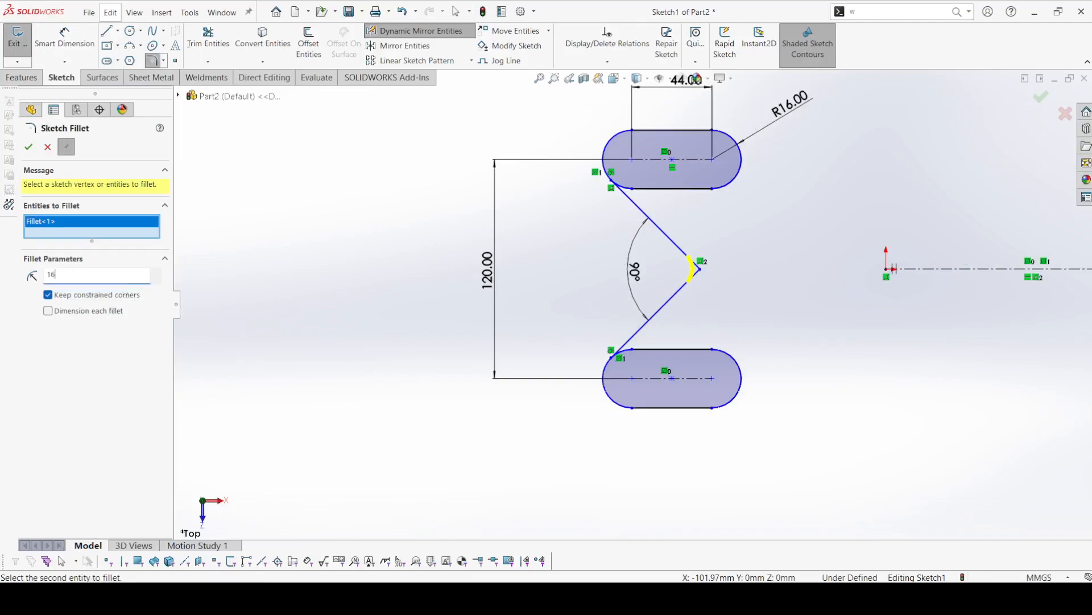
key(Return)
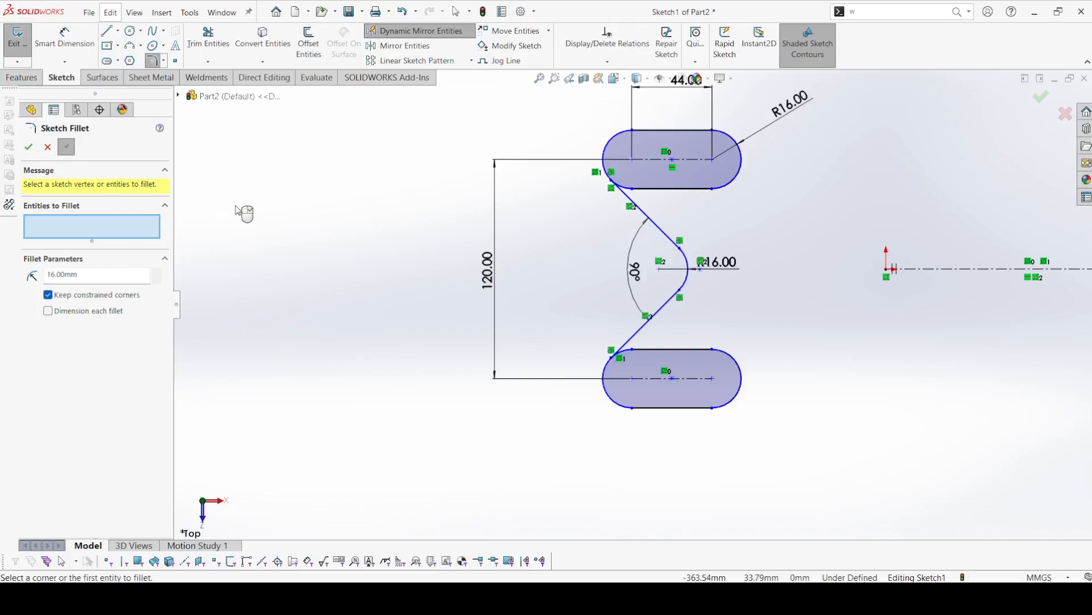
key(z)
click(27, 149)
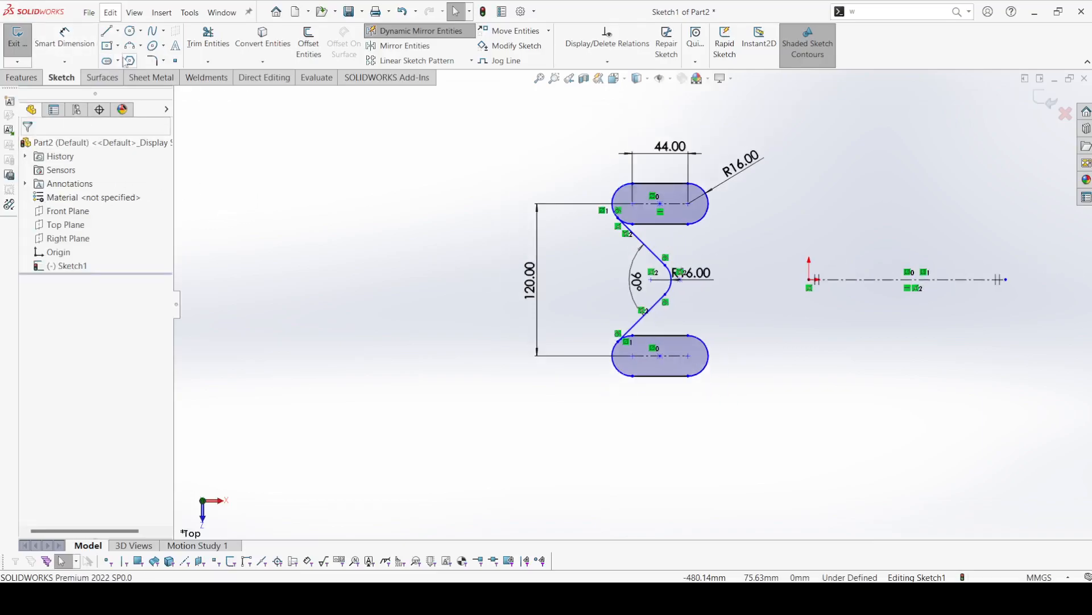
Sketch a centerpoint slot about 19 mm wide inside the upper slot, sharing its midpoint and arc centre.
click(109, 62)
scroll(654, 170, up, 3)
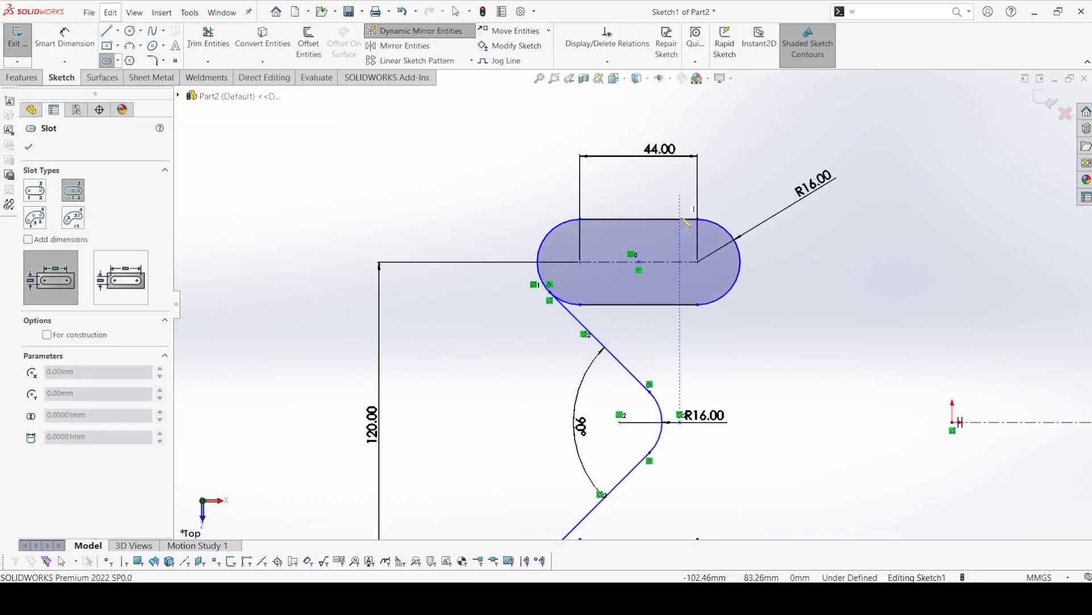
click(638, 262)
click(698, 262)
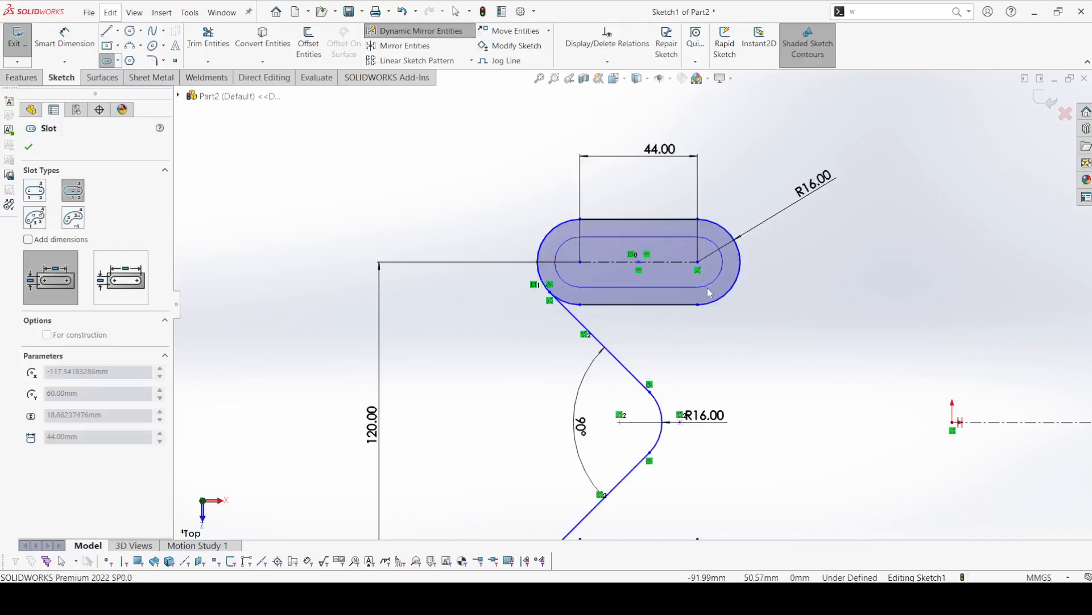
Dimension the inner slot's end arc with a 10 mm radius.
click(75, 33)
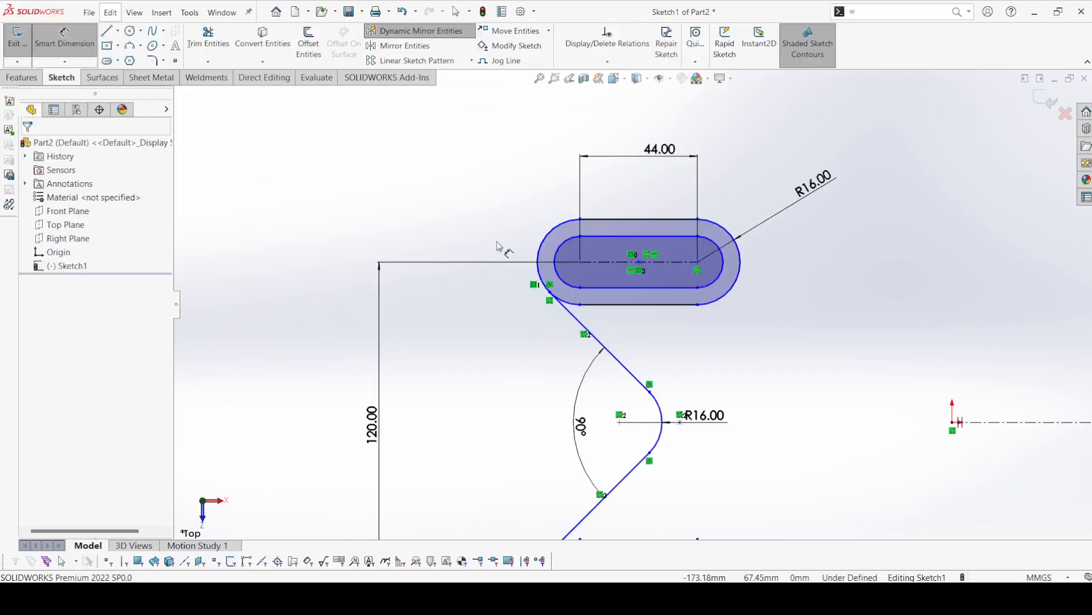
click(562, 244)
click(500, 183)
text(10)
key(Return)
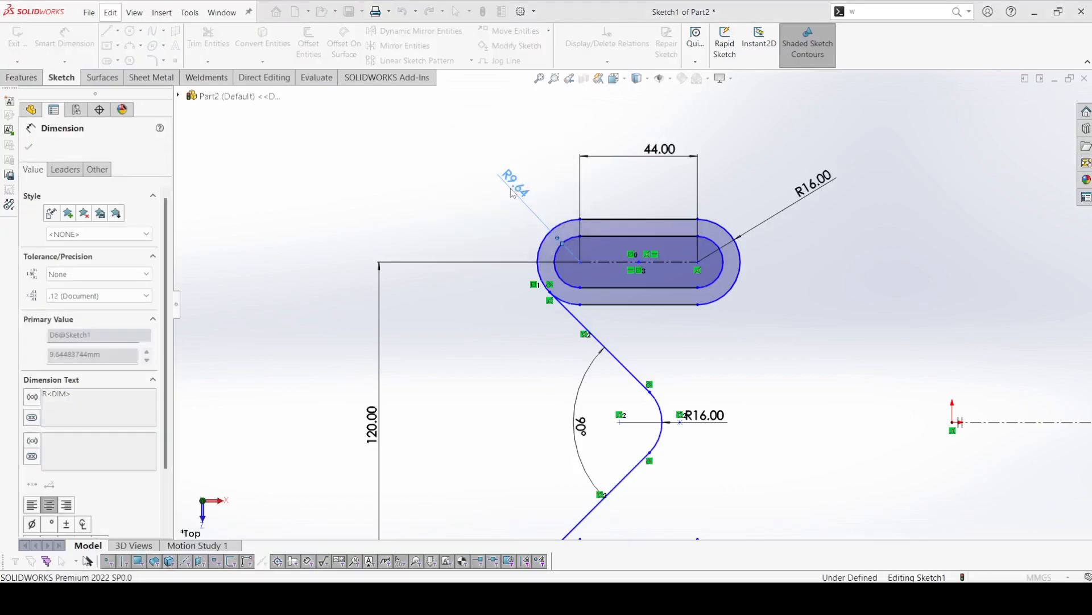
click(28, 147)
Sketch a vertical line about 47 mm long through the origin, symmetric about the horizontal centerline.
scroll(268, 194, up, 4)
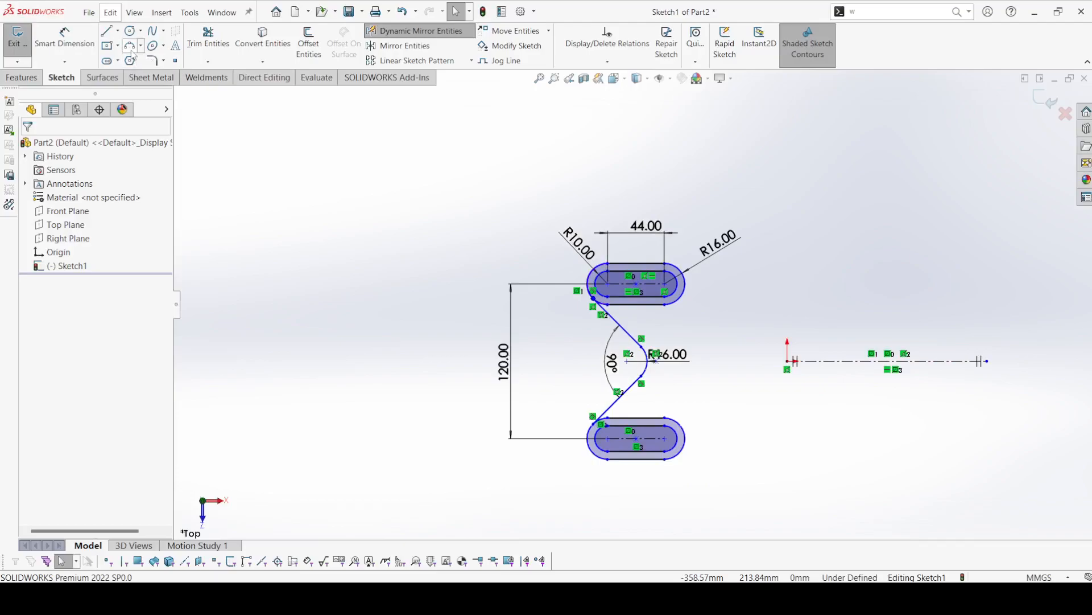
click(117, 32)
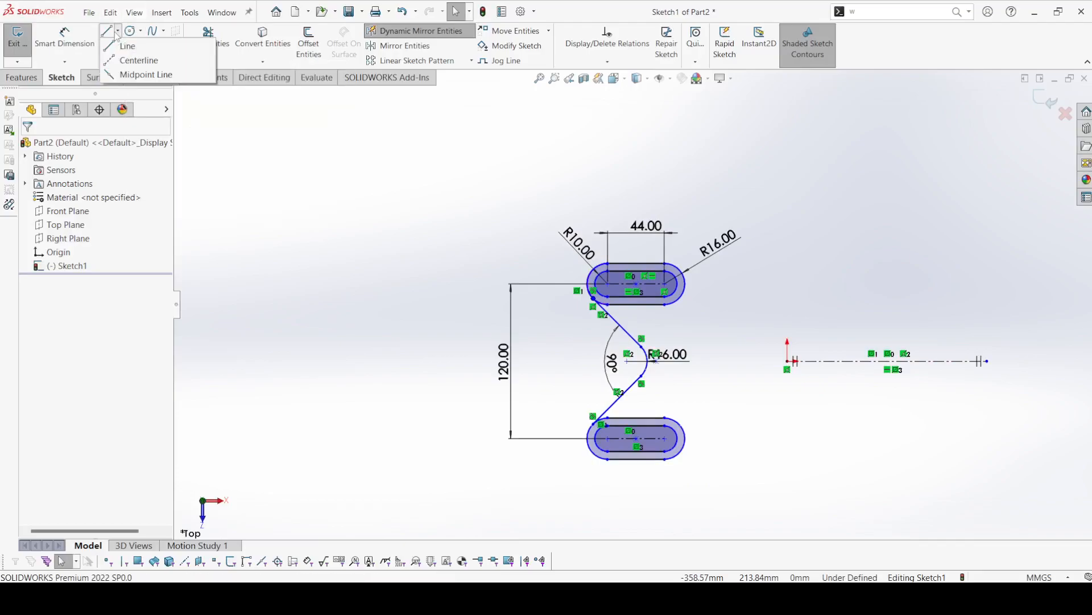
click(108, 50)
scroll(803, 372, down, 3)
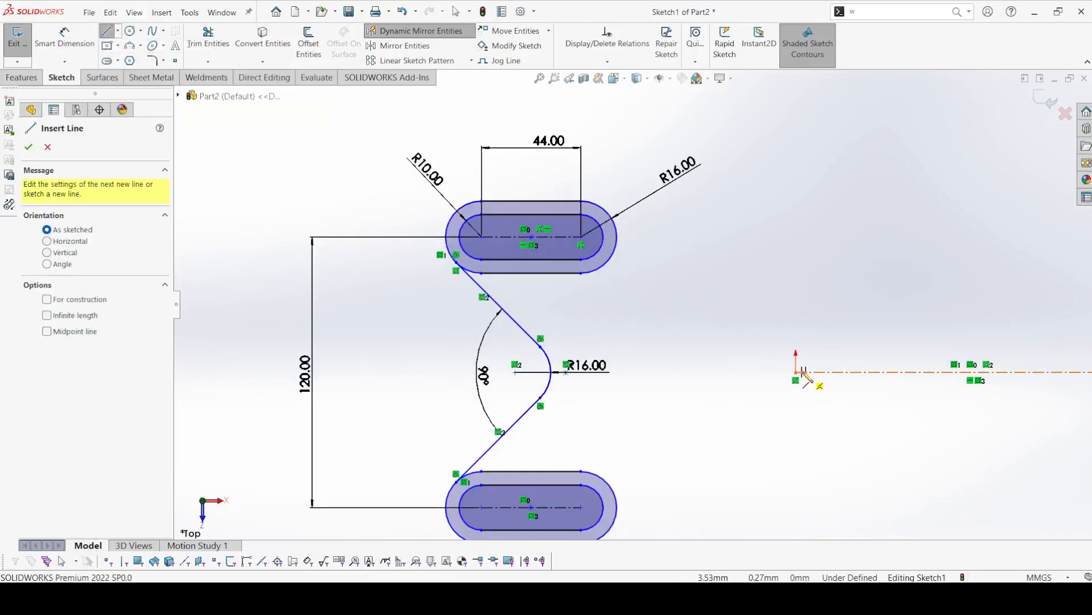
click(795, 372)
click(796, 318)
right_click(797, 318)
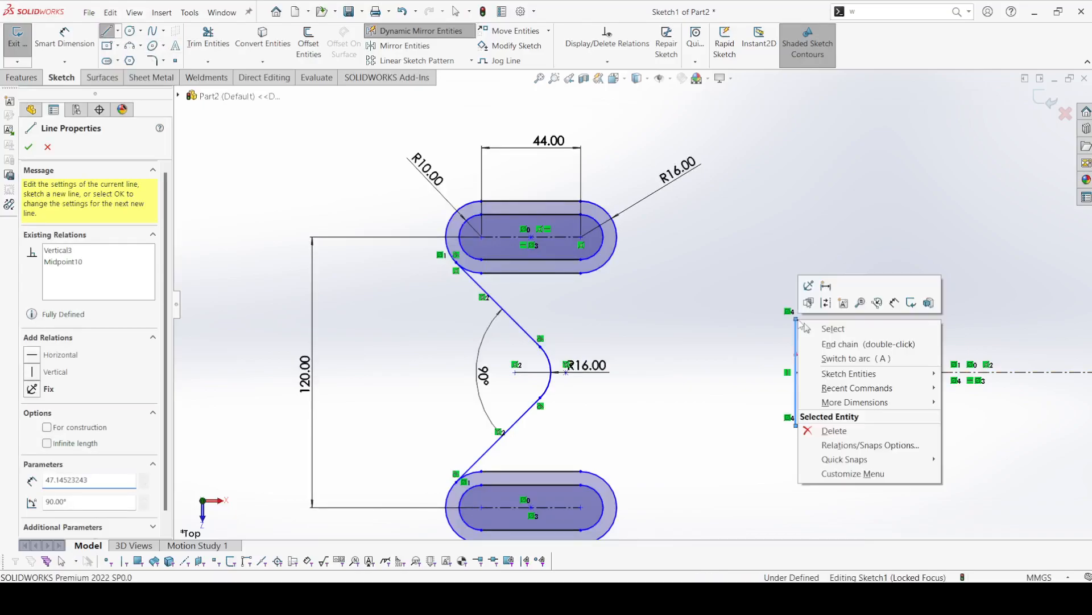
click(819, 326)
Dimension the vertical line at the origin as 22 mm long.
key(d)
click(797, 335)
click(869, 285)
text(22)
key(Return)
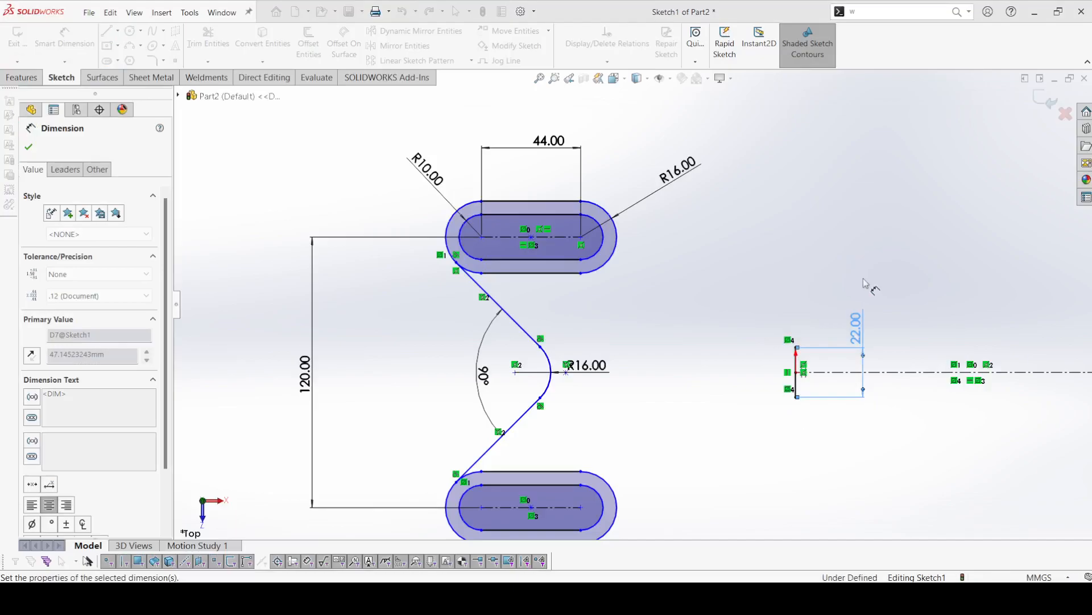
click(29, 147)
Sketch a horizontal centerline from the 22 mm line's upper end toward the slots, mirrored at its lower end.
click(118, 31)
click(135, 56)
scroll(784, 309, down, 4)
drag(810, 390, 727, 390)
key(Escape)
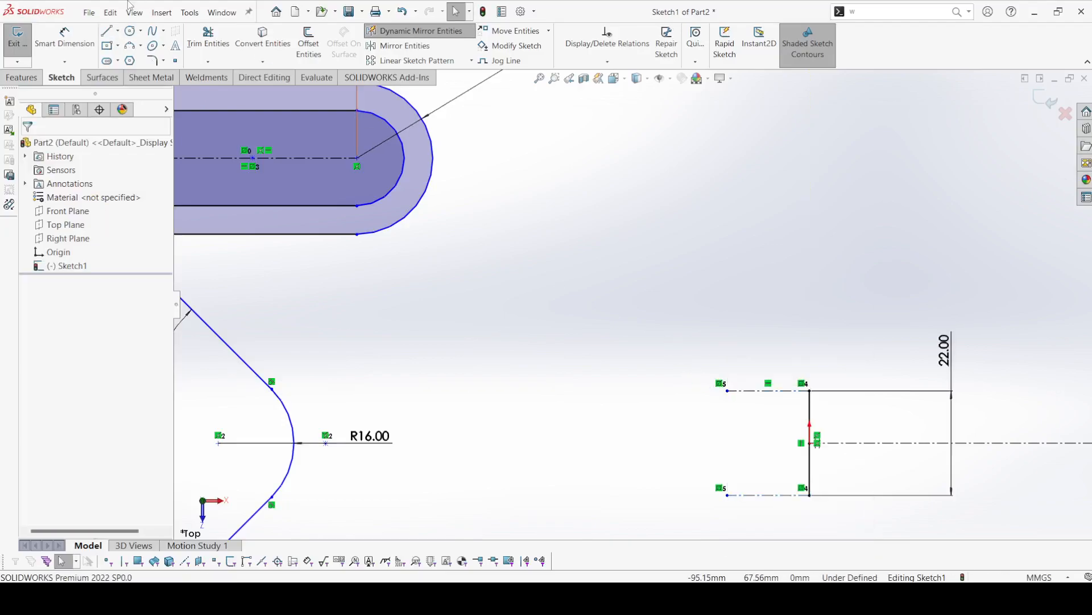
Sketch a three-point arc of about 260 mm radius from the upper slot's outer end arc to the 22 mm line's upper end.
click(130, 46)
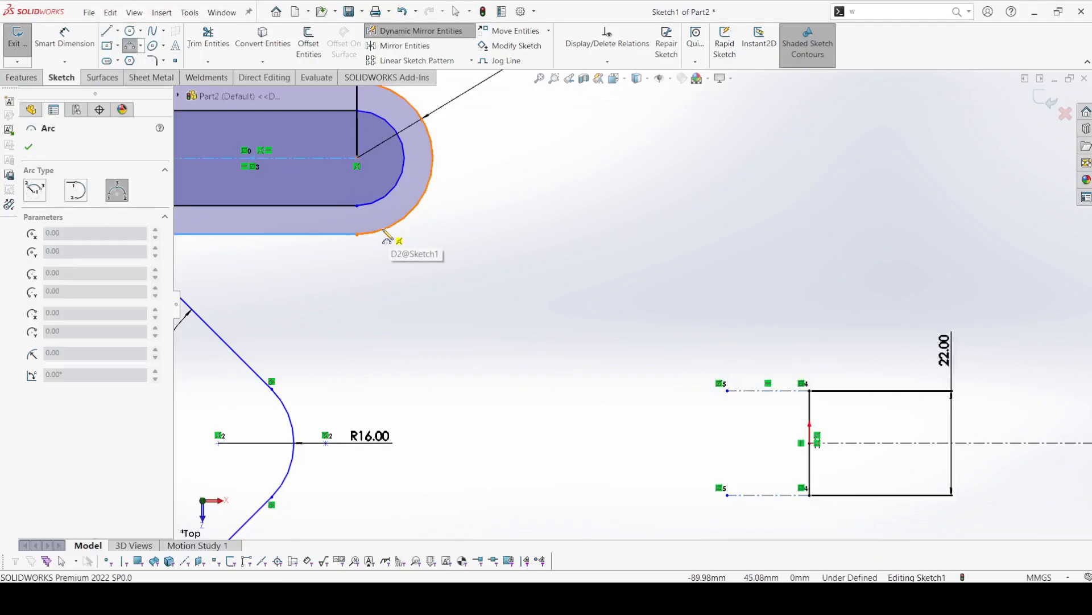
click(393, 225)
click(807, 389)
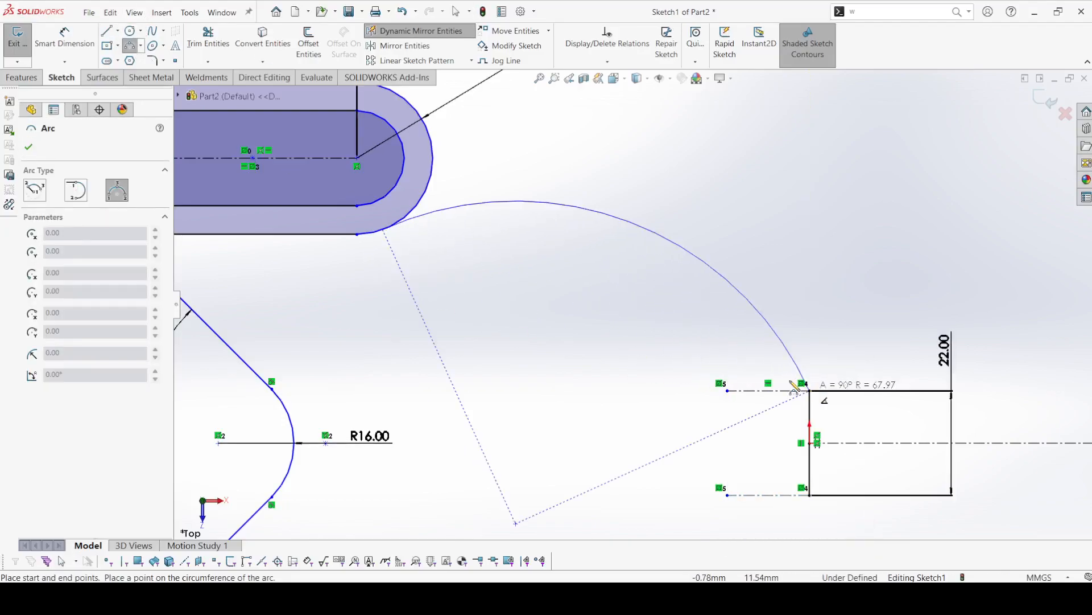
click(624, 344)
right_click(624, 345)
click(641, 353)
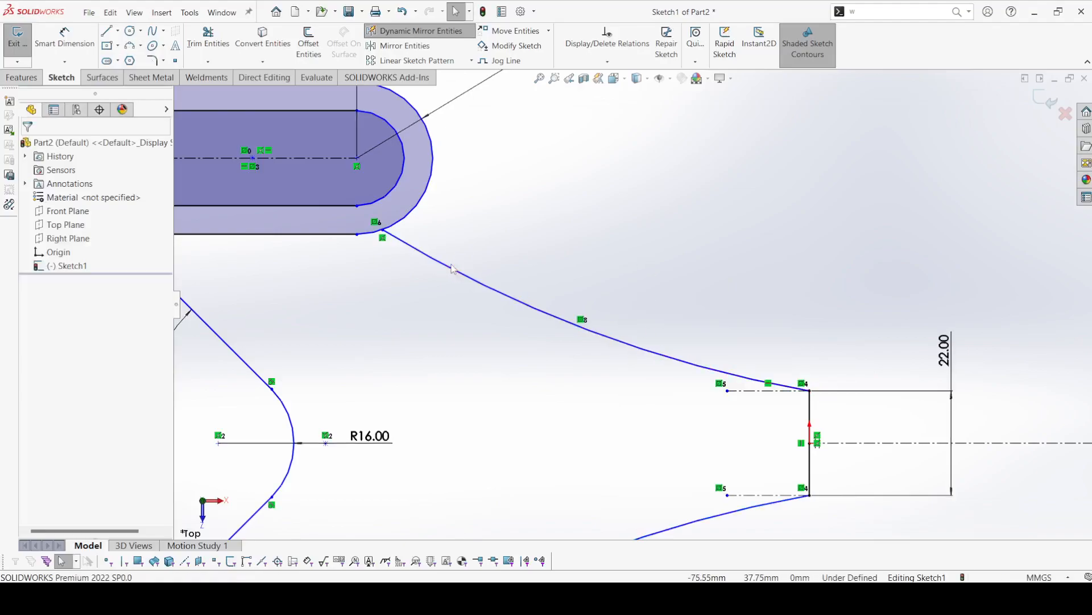
Make the connecting arc tangent to the upper slot's outer end arc.
click(522, 278)
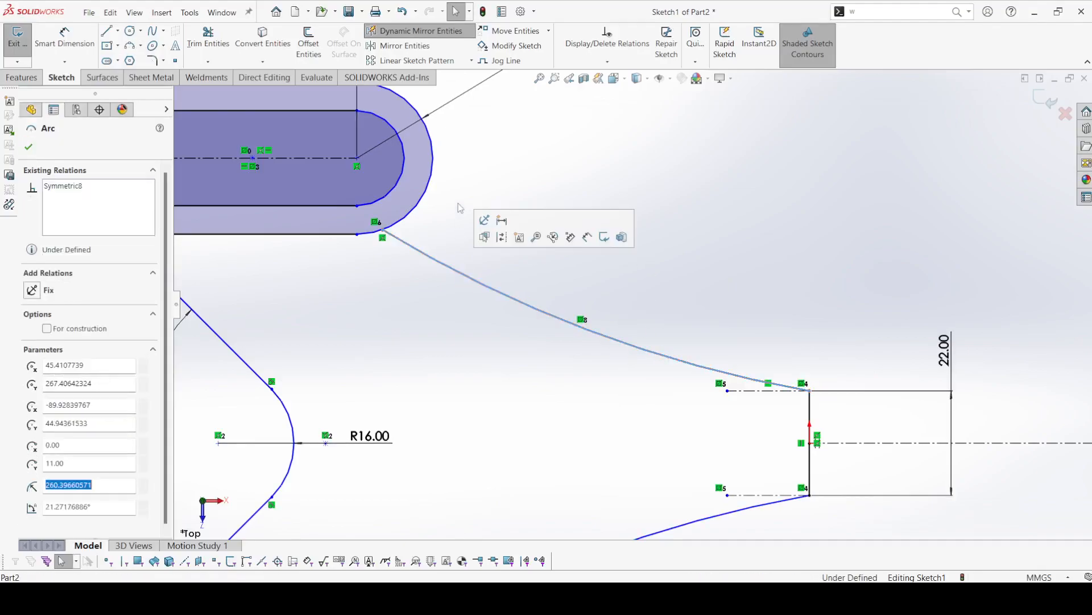
ctrl+click(437, 172)
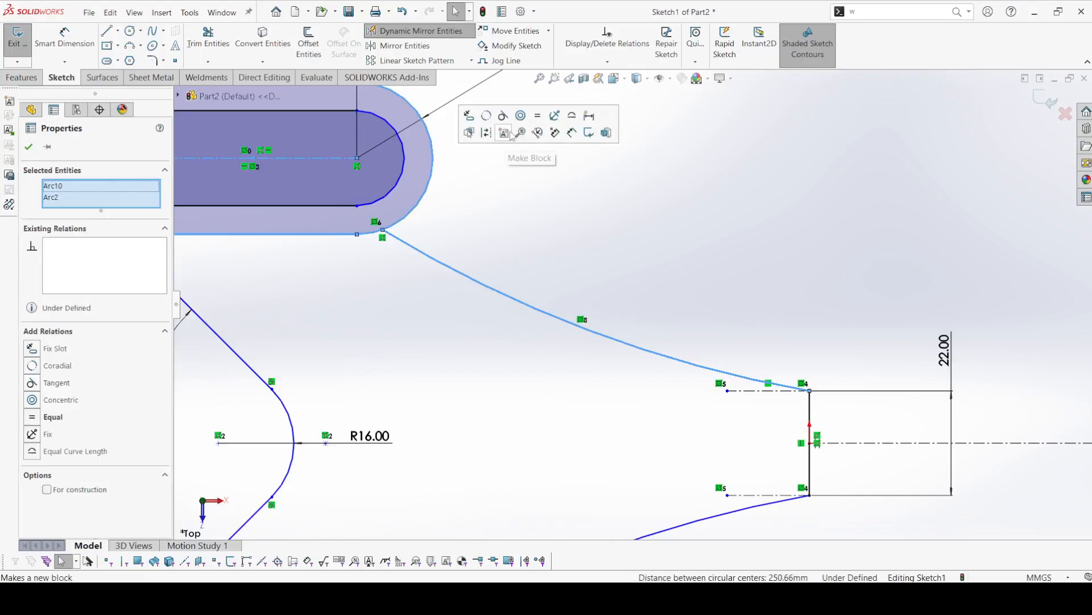
click(515, 130)
click(563, 283)
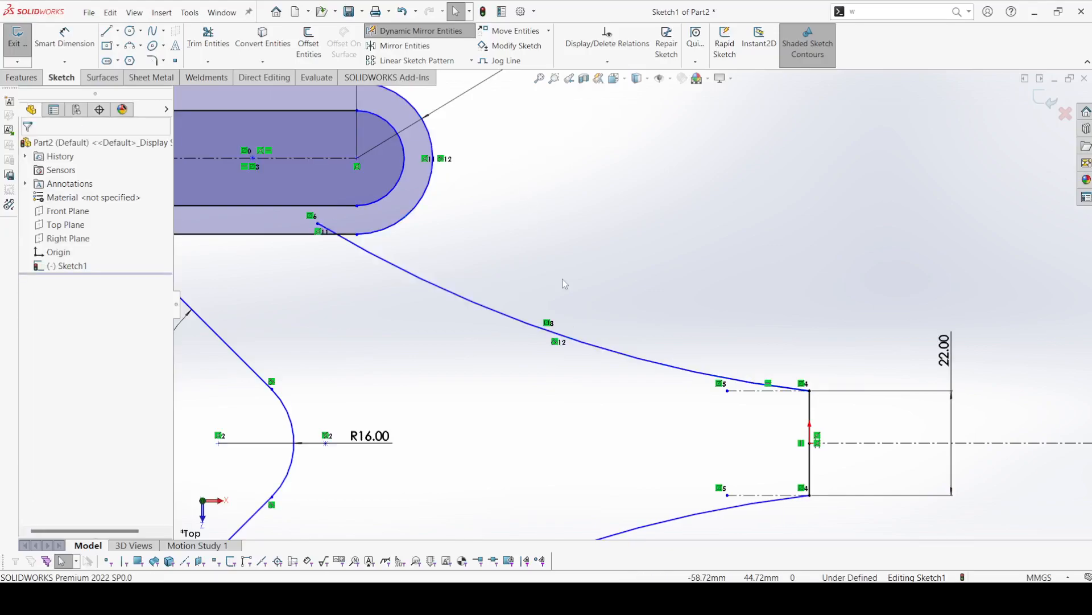
Make the connecting arc tangent to the short horizontal centerline at the 22 mm line's upper end.
click(662, 369)
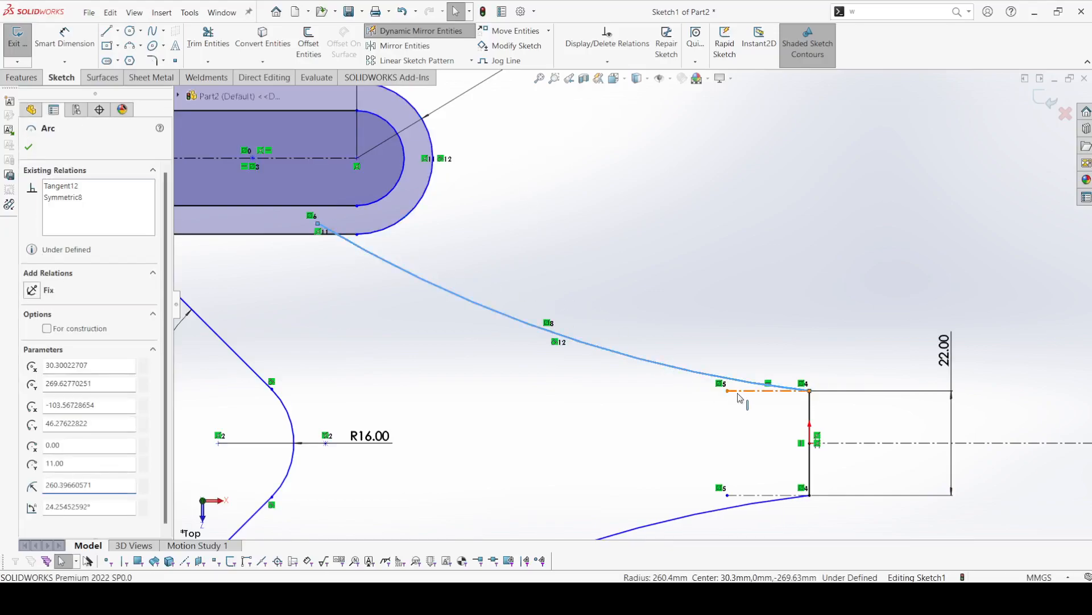
ctrl+click(739, 391)
click(771, 342)
click(679, 257)
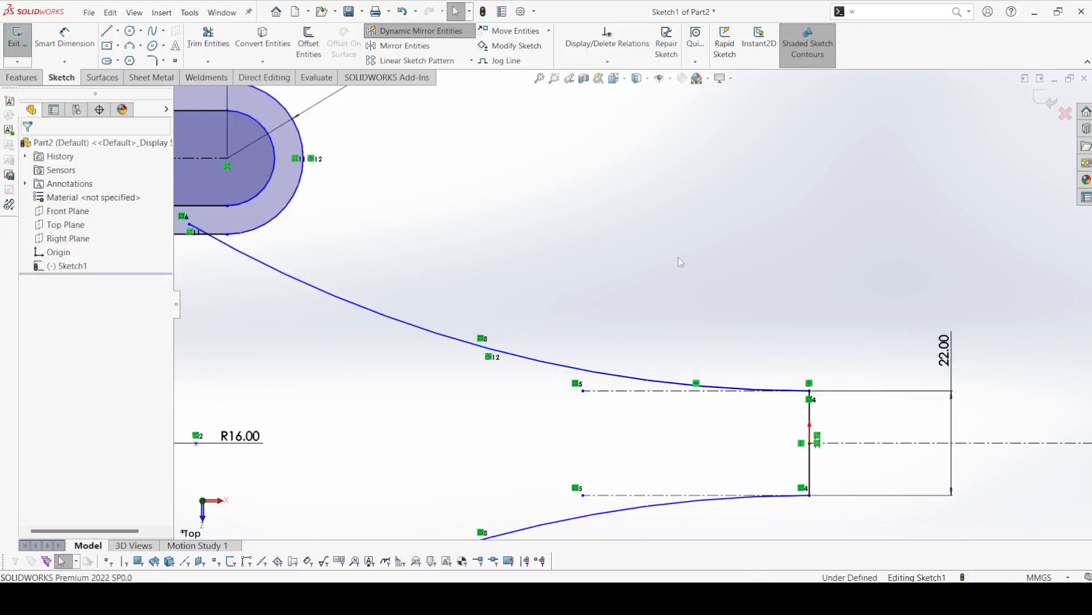
Try to dimension the upper connecting arc's radius as 32 mm.
scroll(655, 285, up, 2)
right_drag(433, 400, 456, 319)
click(489, 312)
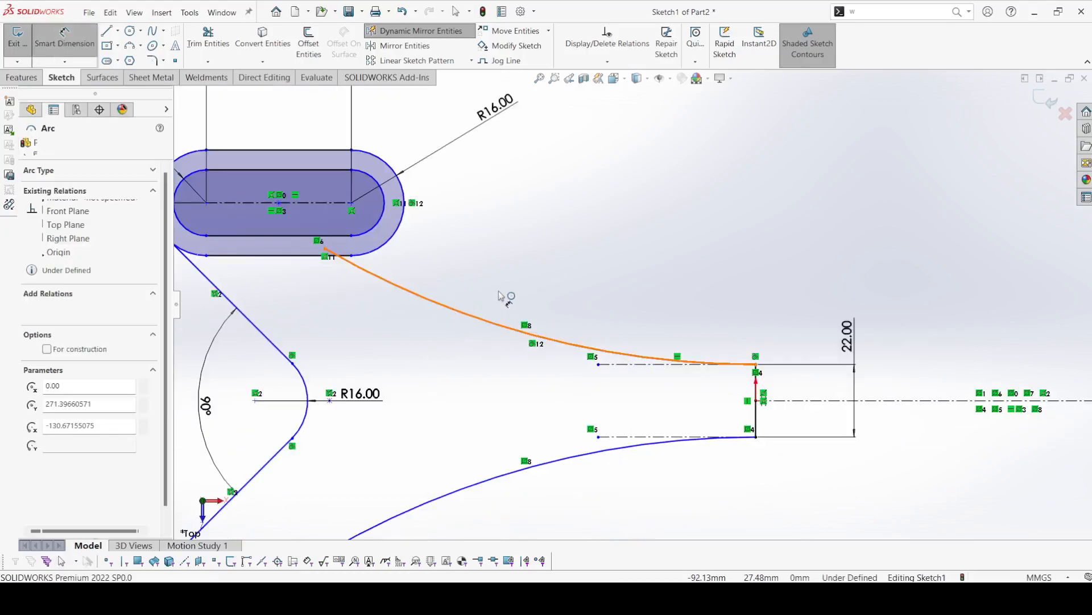
click(560, 282)
text(32)
key(Return)
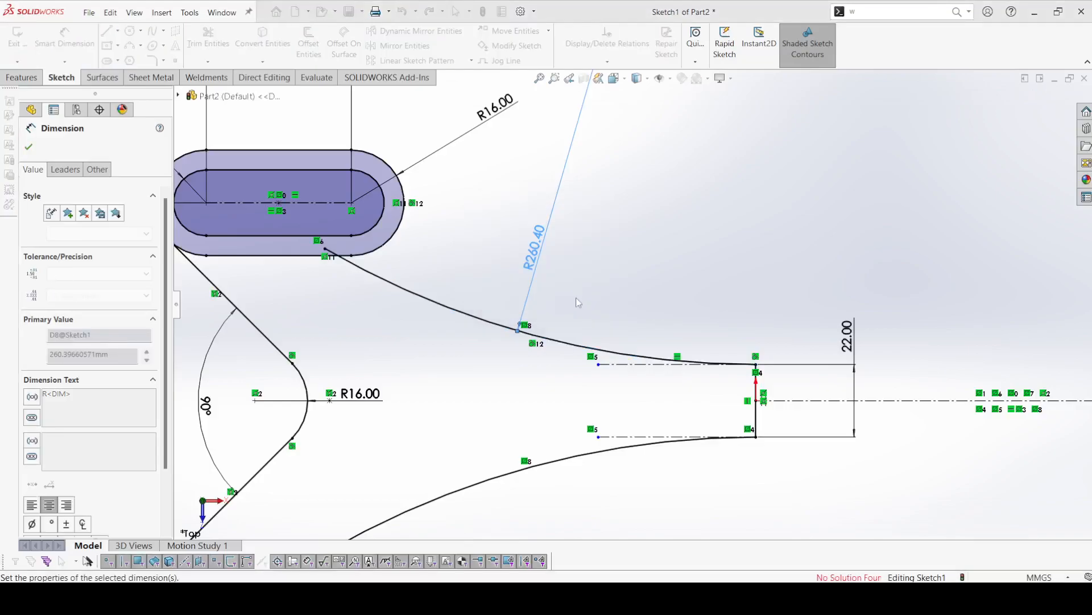
click(654, 300)
Leave dimensioning and undo the connecting arc's radius dimension.
scroll(653, 273, up, 4)
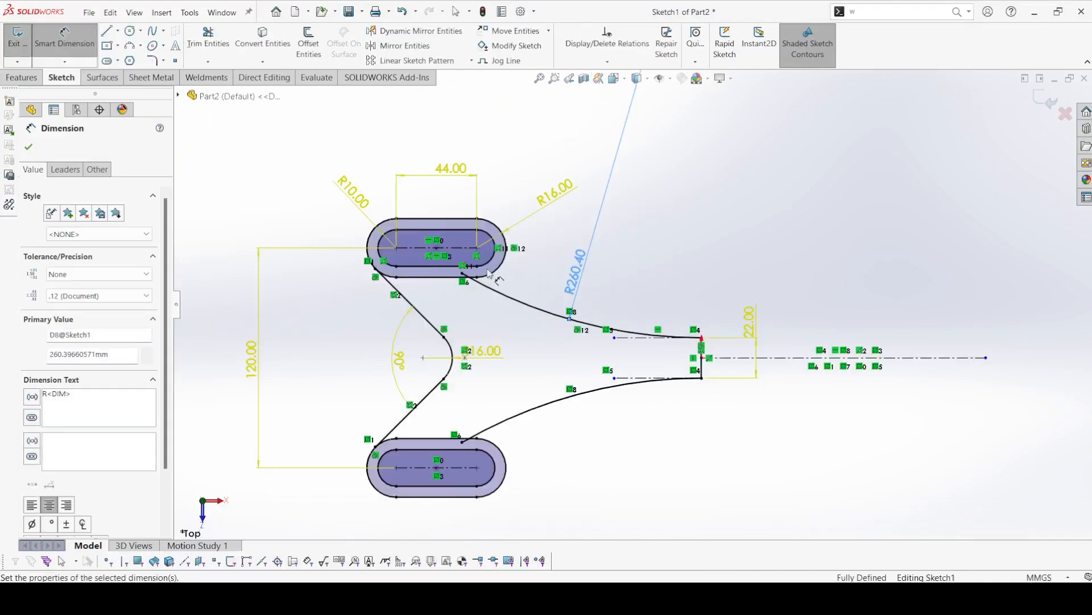
scroll(652, 261, down, 3)
key(Escape)
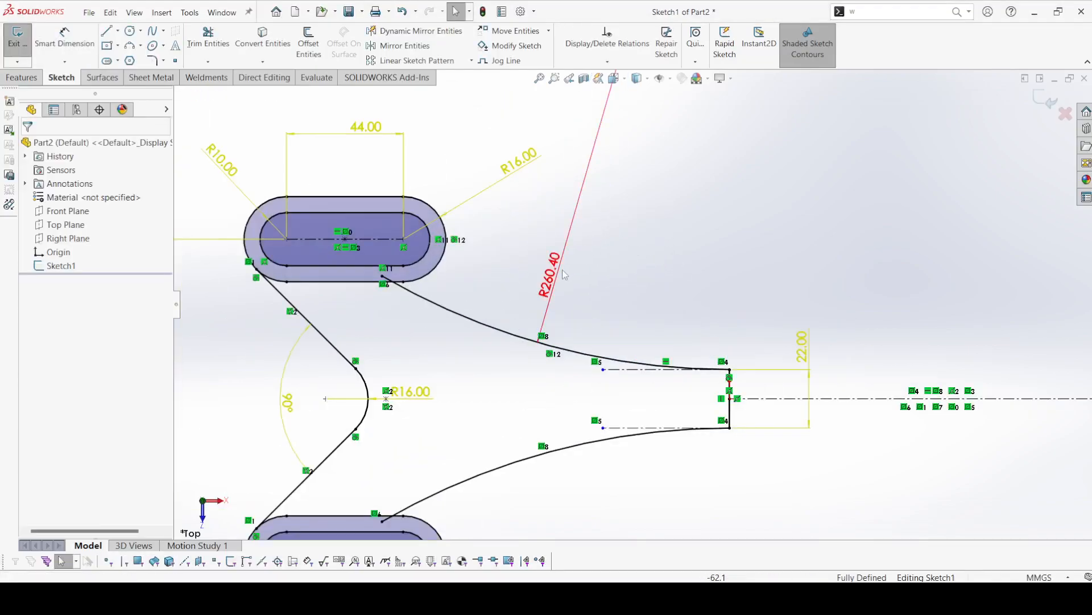
key(ctrl+z)
Delete the upper and lower connecting arcs between the slots and the 22 mm line.
scroll(287, 293, down, 3)
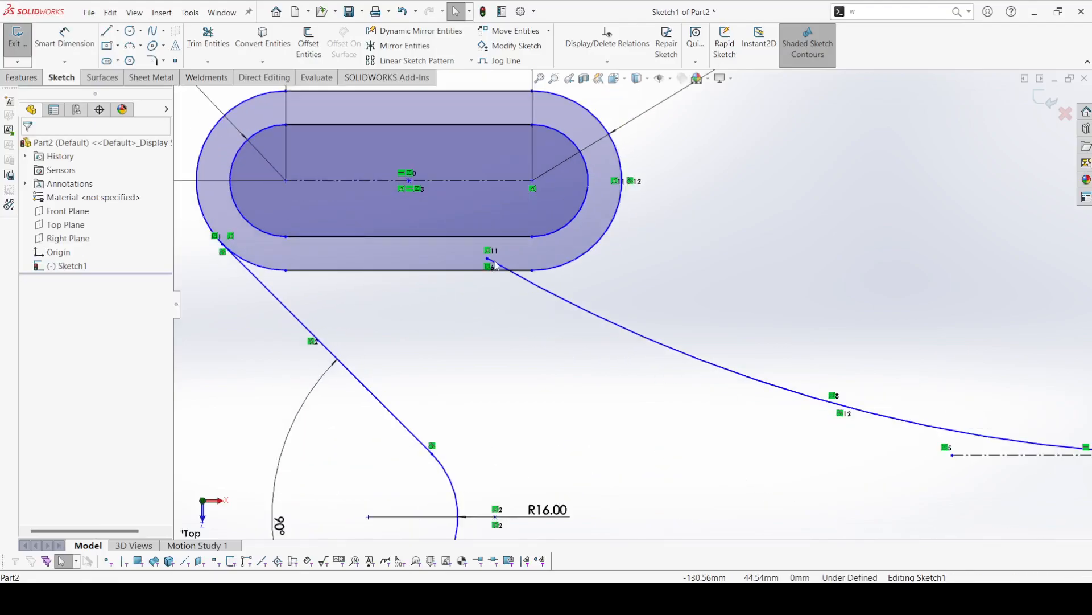
mouse_move(490, 257)
mouse_down()
mouse_move(554, 267)
mouse_move(748, 254)
mouse_move(618, 255)
mouse_up()
key(Delete)
scroll(636, 279, up, 3)
scroll(442, 218, down, 3)
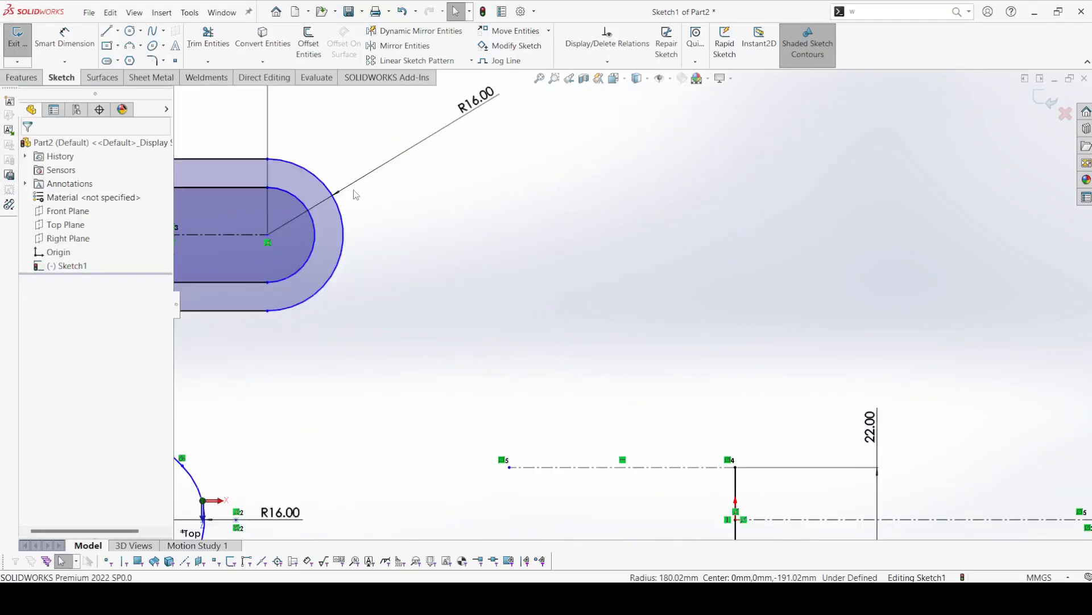
scroll(561, 176, down, 2)
scroll(565, 421, up, 5)
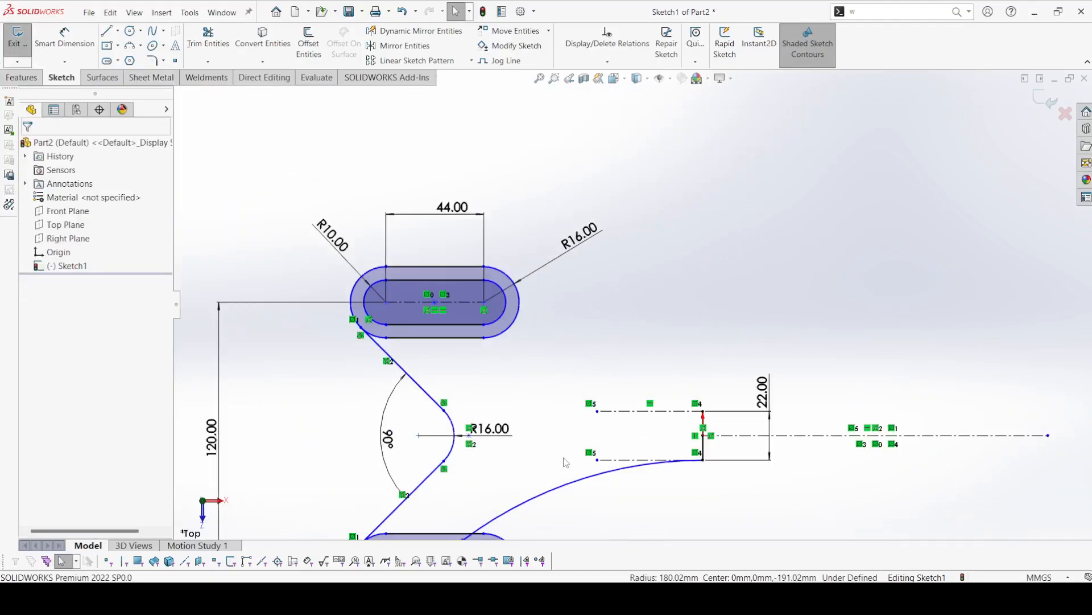
click(585, 483)
key(Delete)
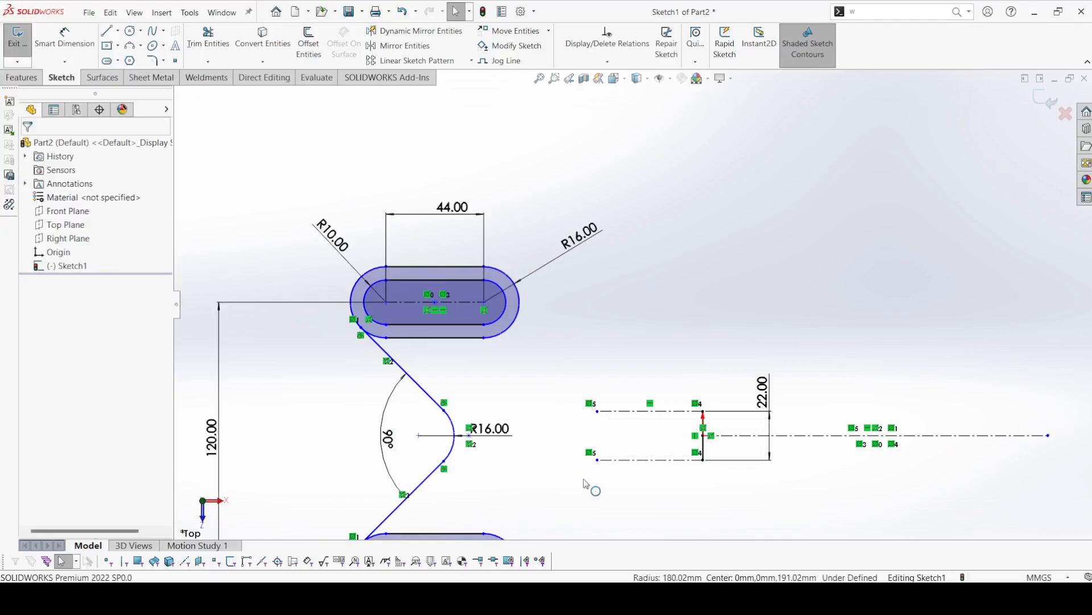
With dynamic mirroring about the long centerline, sketch a three-point arc of about 67 mm radius from the upper slot's outer end to the 22 mm line's upper end.
click(390, 33)
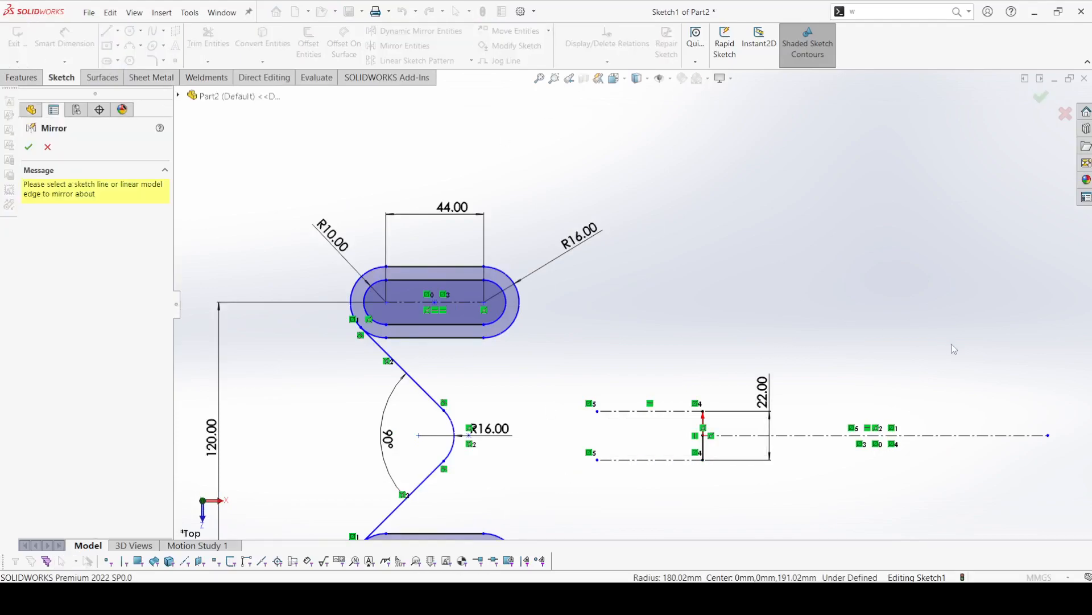
click(954, 433)
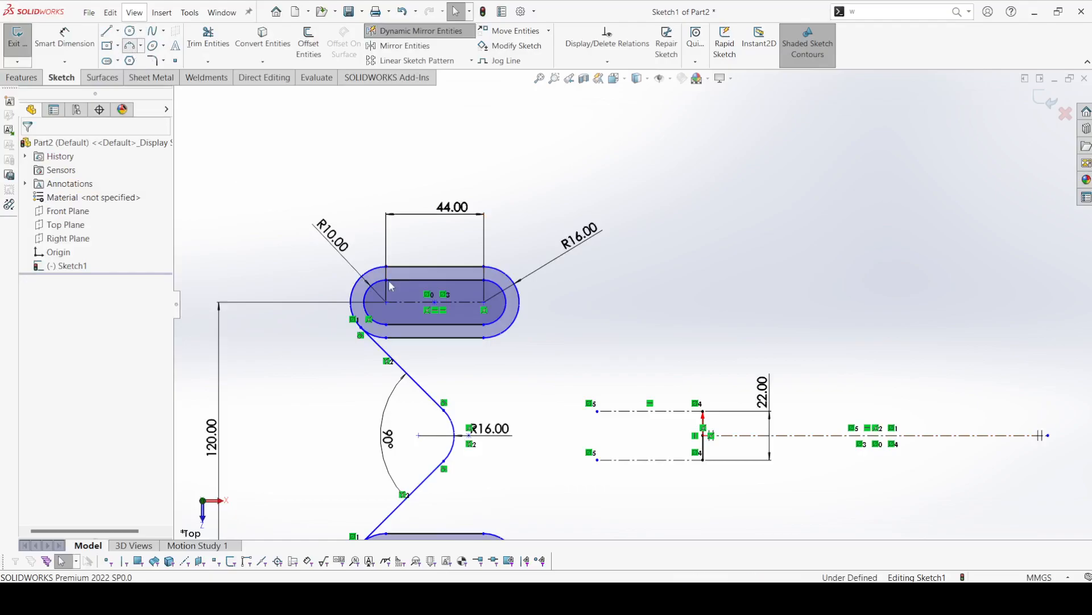
click(512, 324)
click(703, 411)
click(530, 363)
right_click(530, 363)
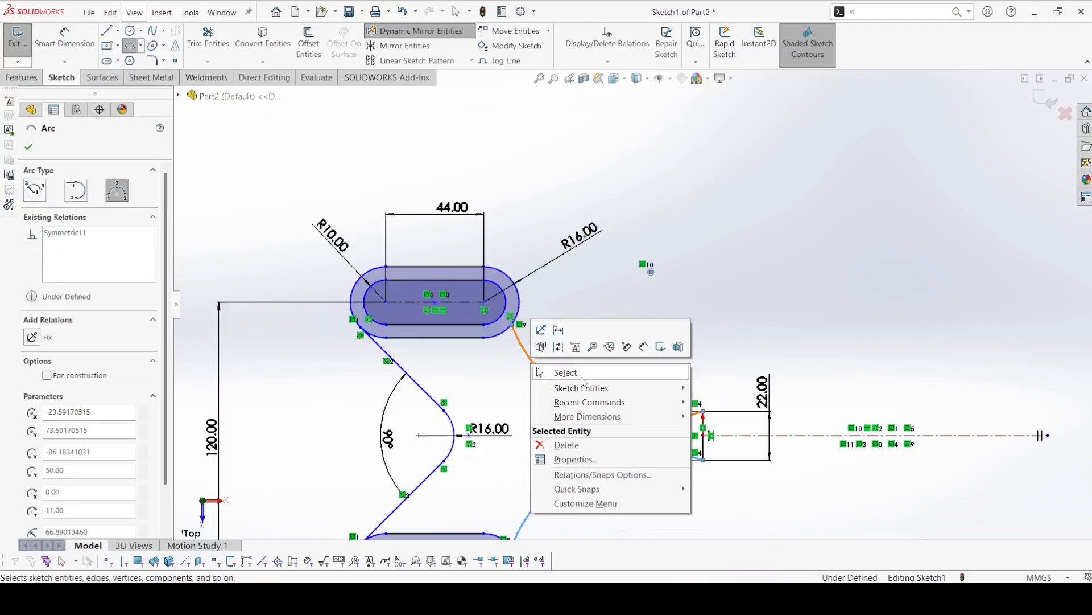
click(582, 376)
Make the new connecting arc tangent to the outer end arc of the upper slot.
scroll(671, 323, down, 3)
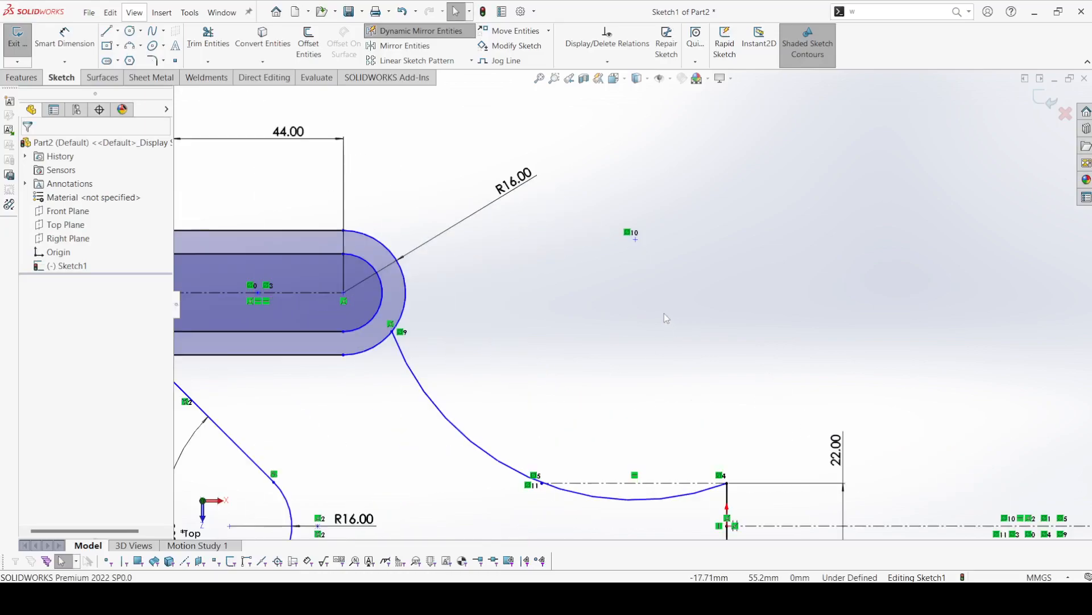
click(397, 347)
ctrl+click(407, 282)
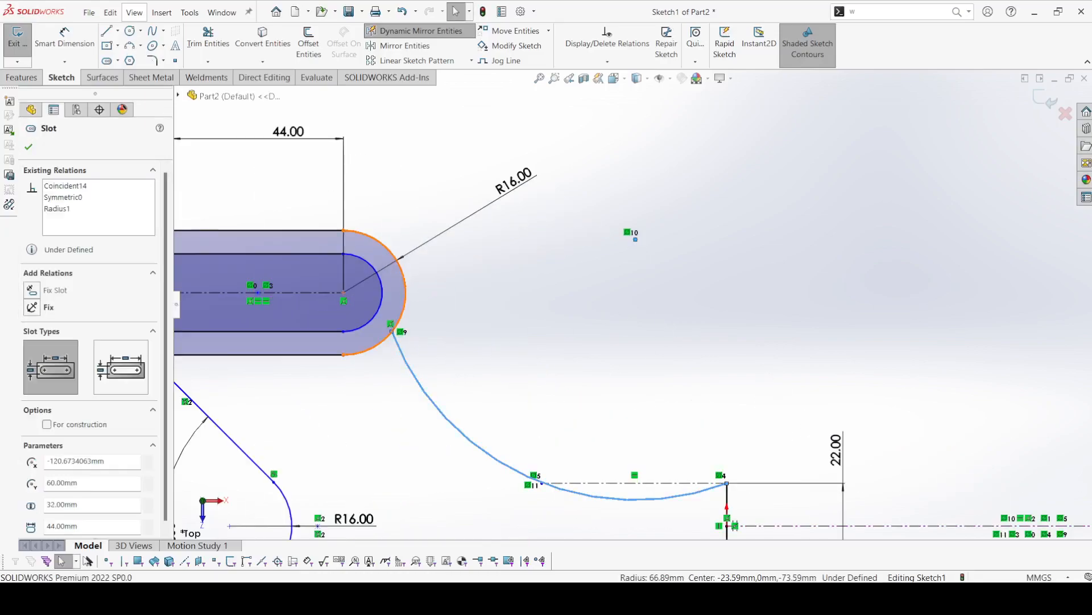
click(472, 233)
click(494, 284)
Reshape the upper connecting arc to a radius of about 47 mm, keeping it attached to the slot's outer end.
scroll(608, 395, down, 3)
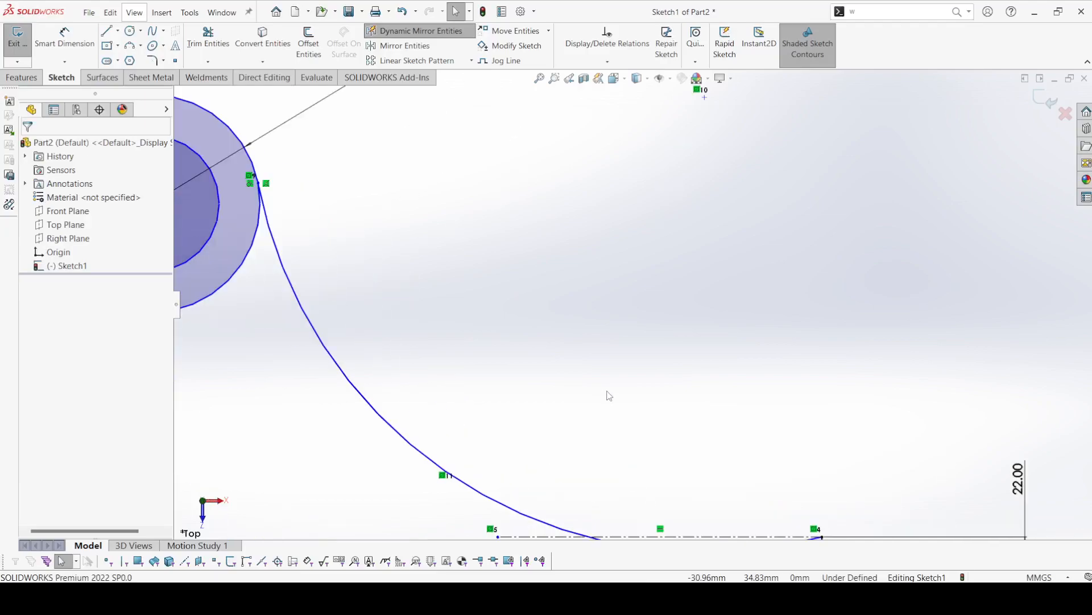
scroll(704, 416, up, 2)
mouse_move(519, 439)
mouse_down()
mouse_move(499, 185)
mouse_move(451, 183)
mouse_move(592, 152)
mouse_move(678, 165)
mouse_move(449, 169)
mouse_up()
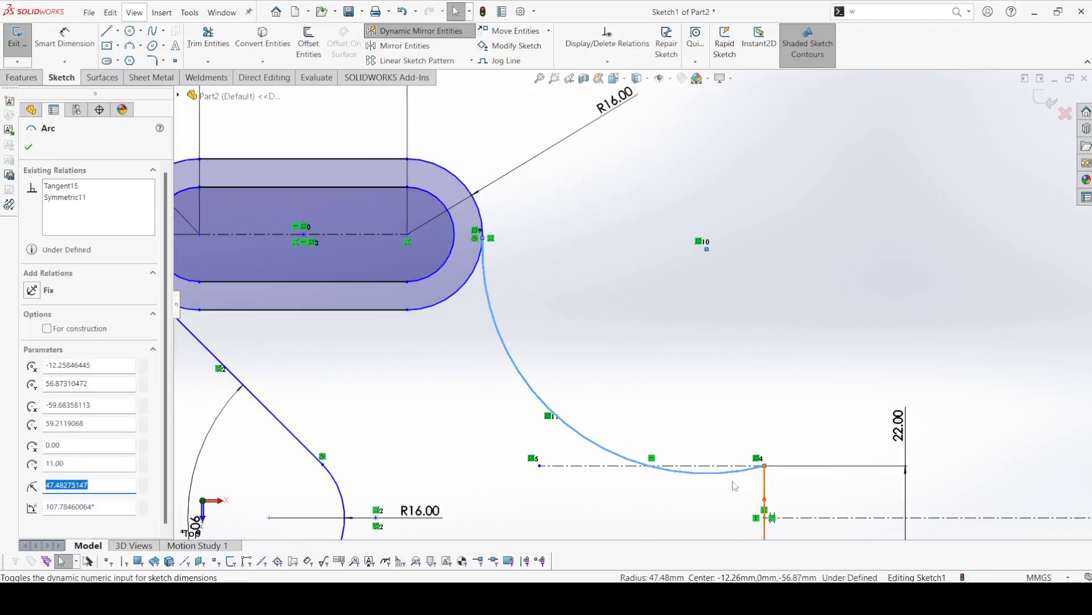
Move the upper slot horizontally about 24 mm closer to the 22 mm line and select the connecting arc.
key(z)
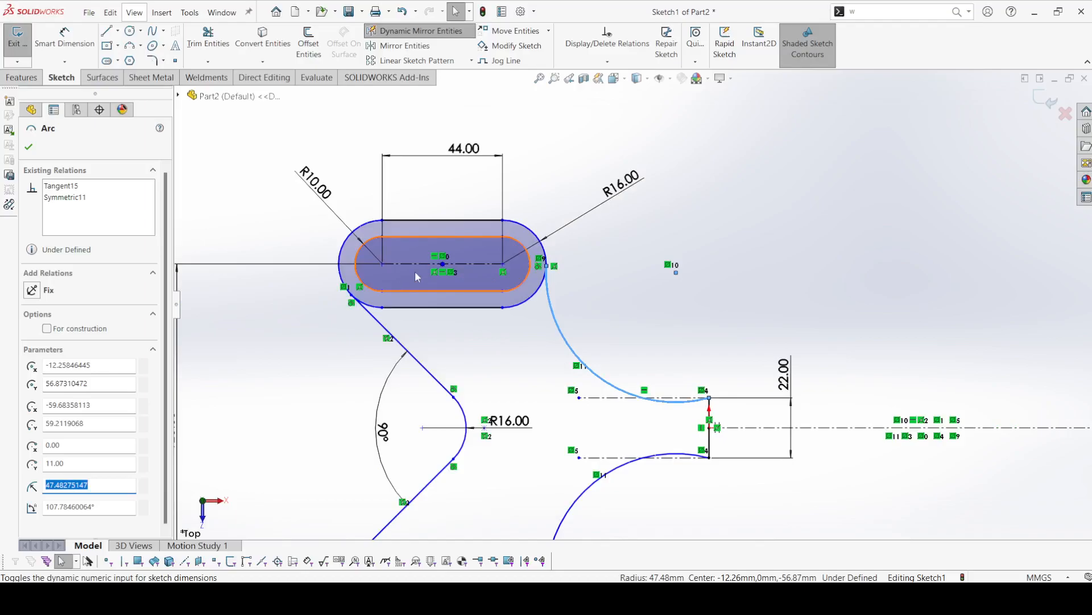
drag(444, 266, 509, 262)
click(639, 357)
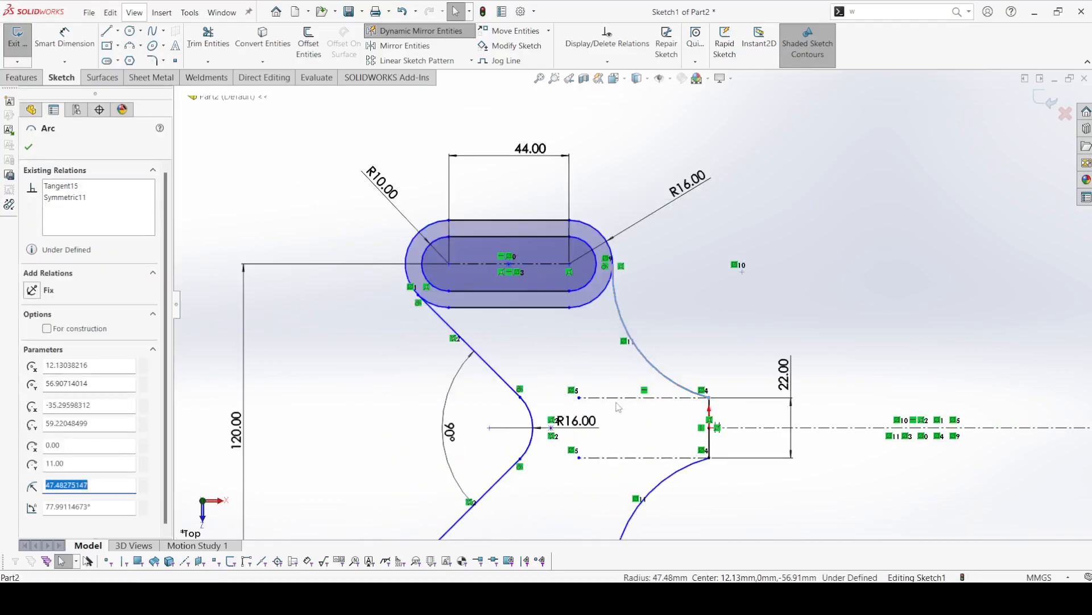
Make the upper connecting arc tangent to the upper horizontal construction line and dimension its radius as 32 mm.
ctrl+click(617, 397)
click(653, 349)
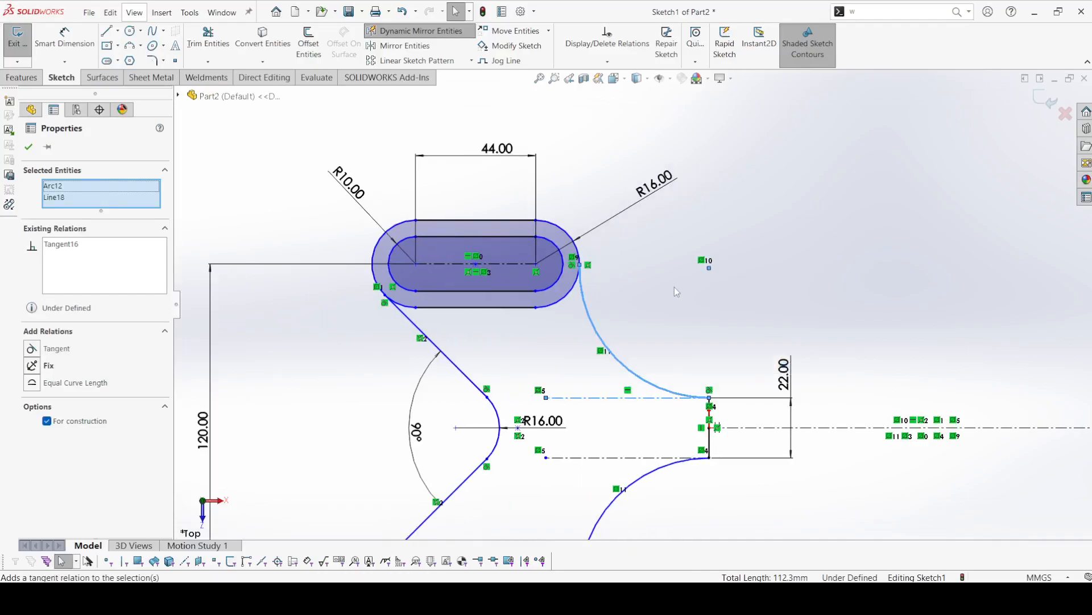
click(65, 38)
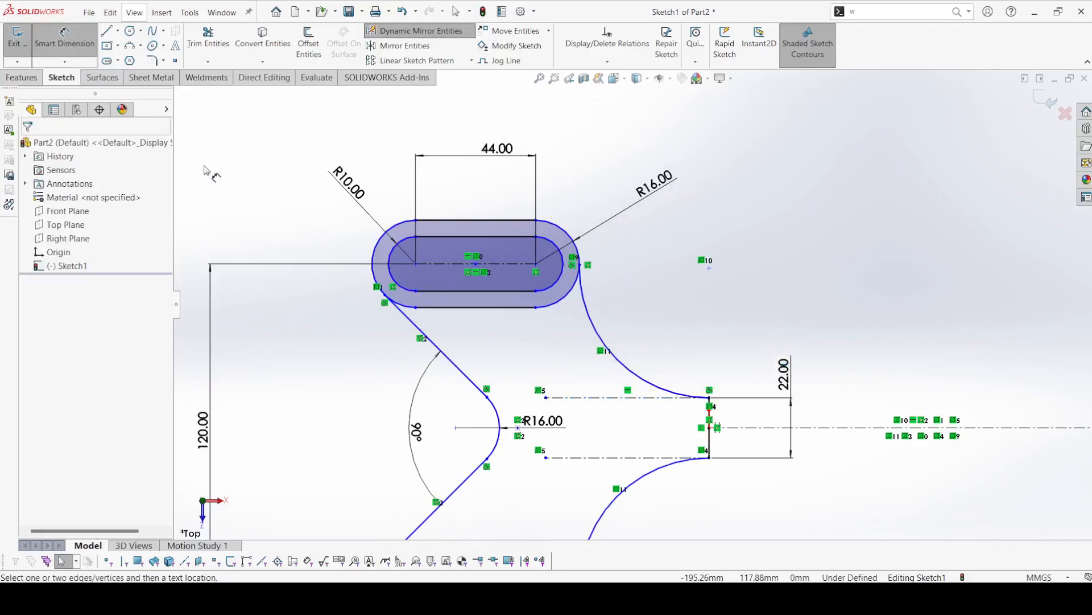
click(619, 367)
click(655, 313)
key(Return)
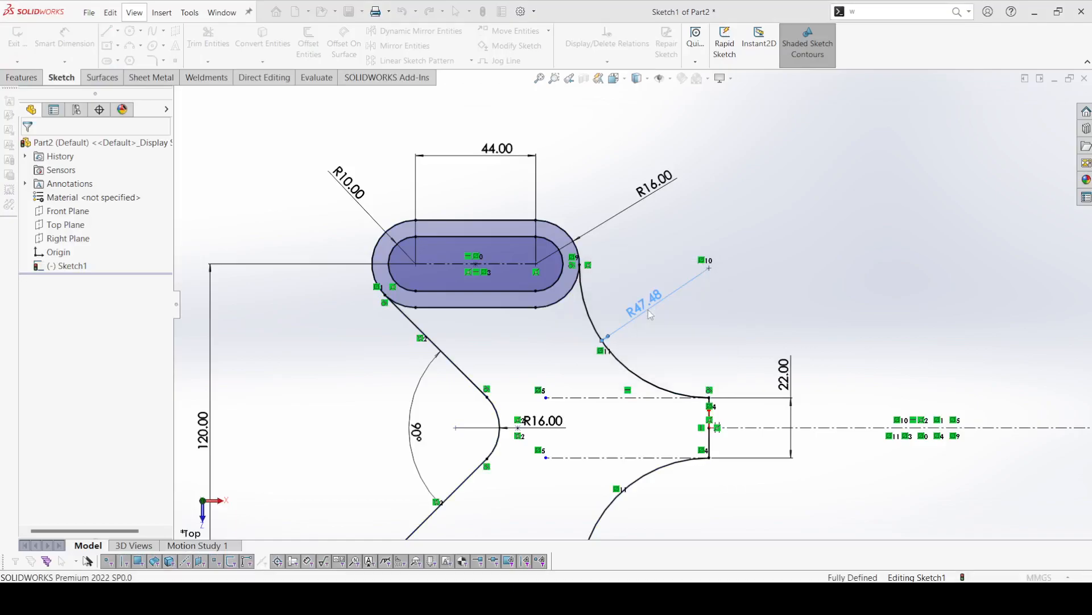
scroll(635, 304, up, 2)
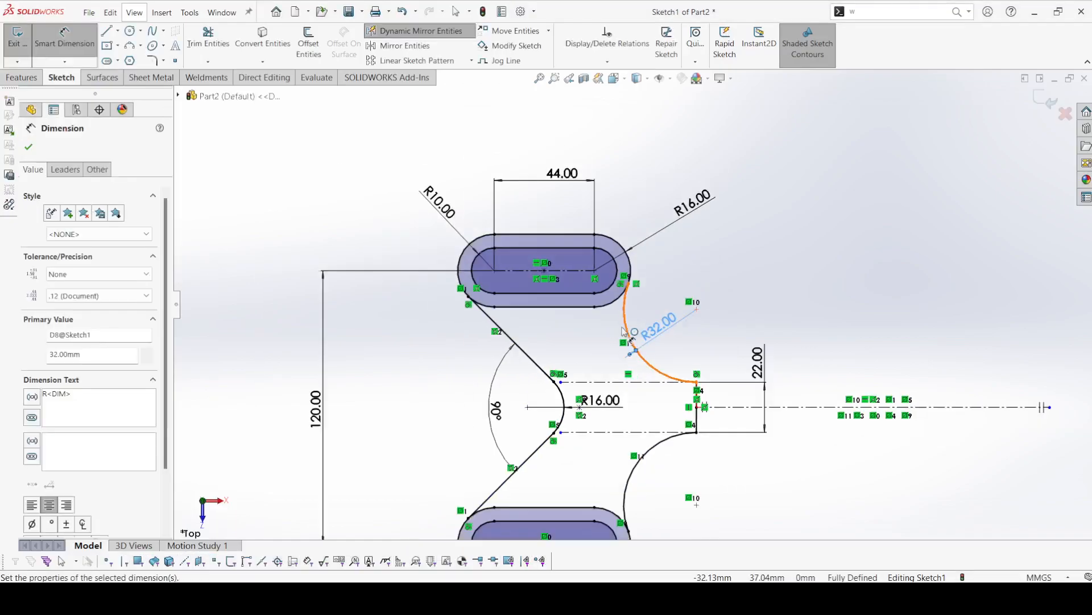
click(29, 147)
With dynamic mirroring on, sketch a line about 51 mm long from the upper slanted line to the 32 mm arc and make it horizontal.
click(108, 32)
scroll(629, 314, up, 3)
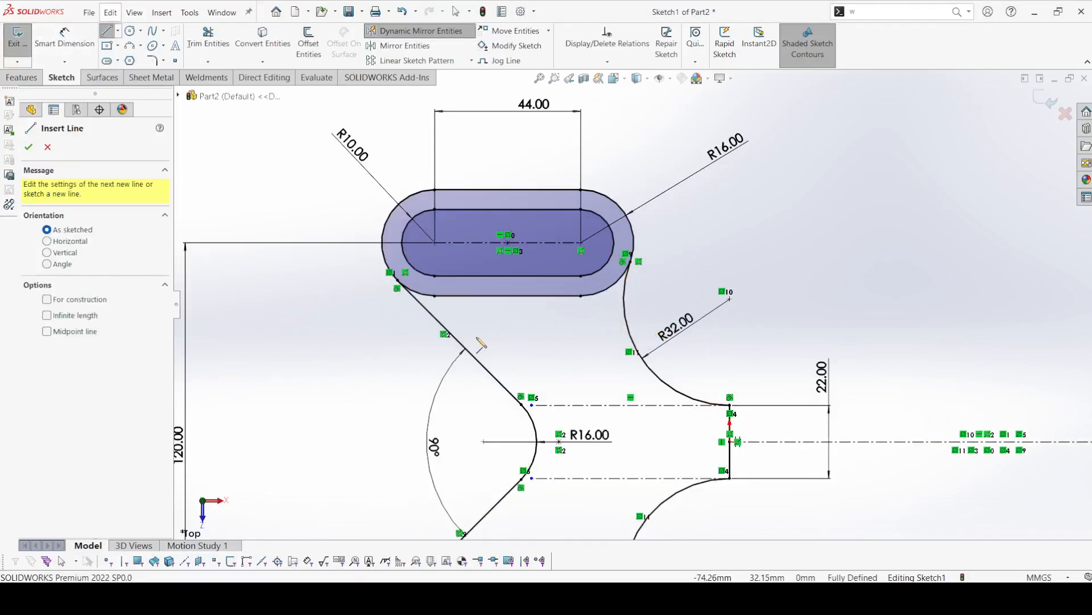
click(625, 321)
right_click(628, 321)
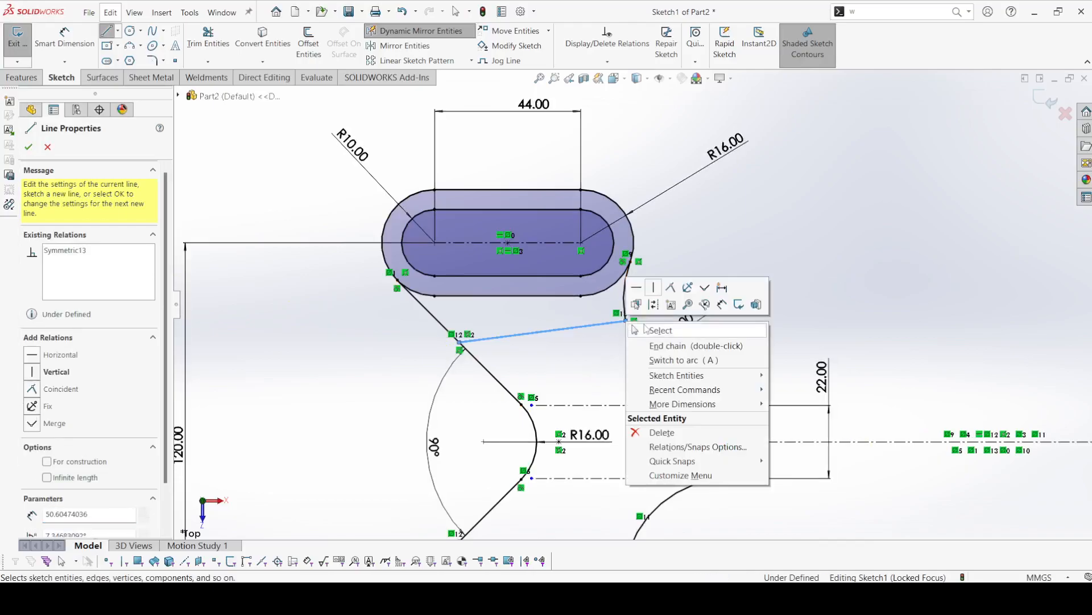
click(654, 329)
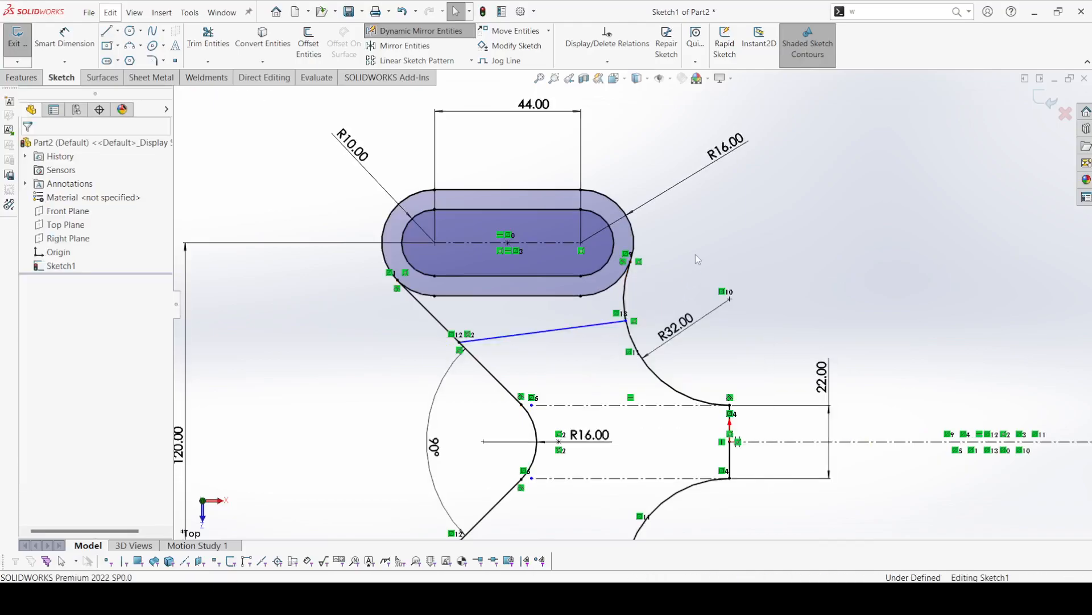
click(564, 332)
click(563, 275)
click(781, 239)
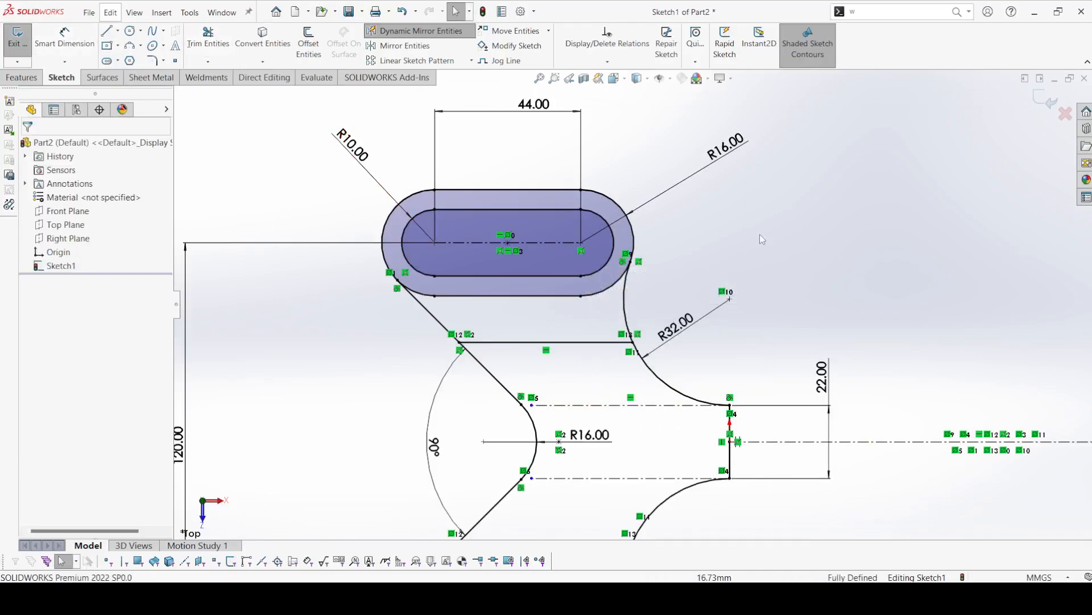
Try to dimension the distance between the two mirrored horizontal lines.
click(64, 61)
click(56, 75)
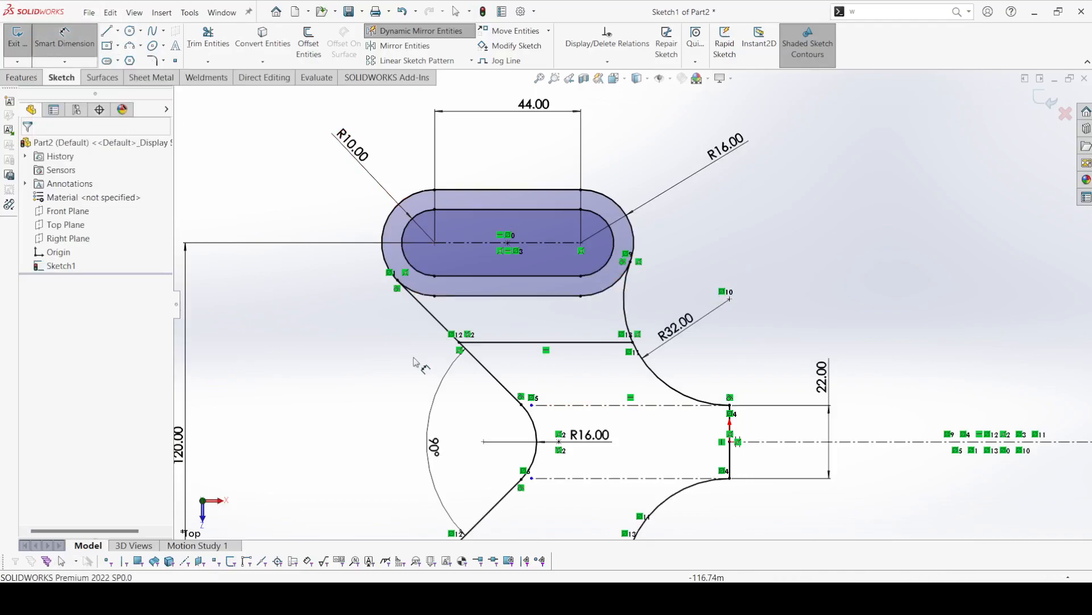
click(528, 342)
scroll(626, 301, up, 5)
click(590, 419)
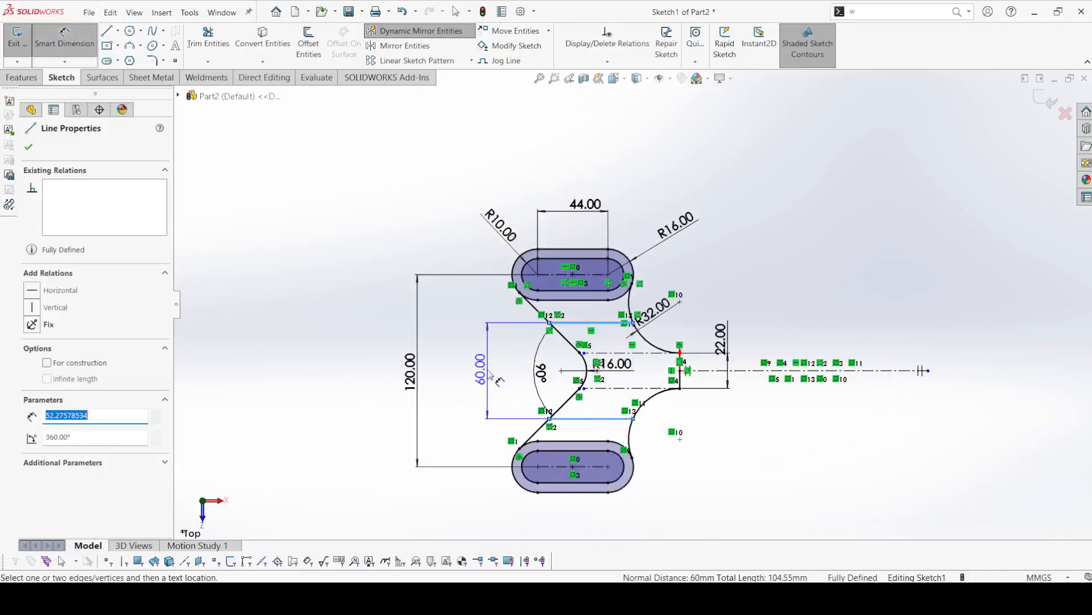
click(488, 371)
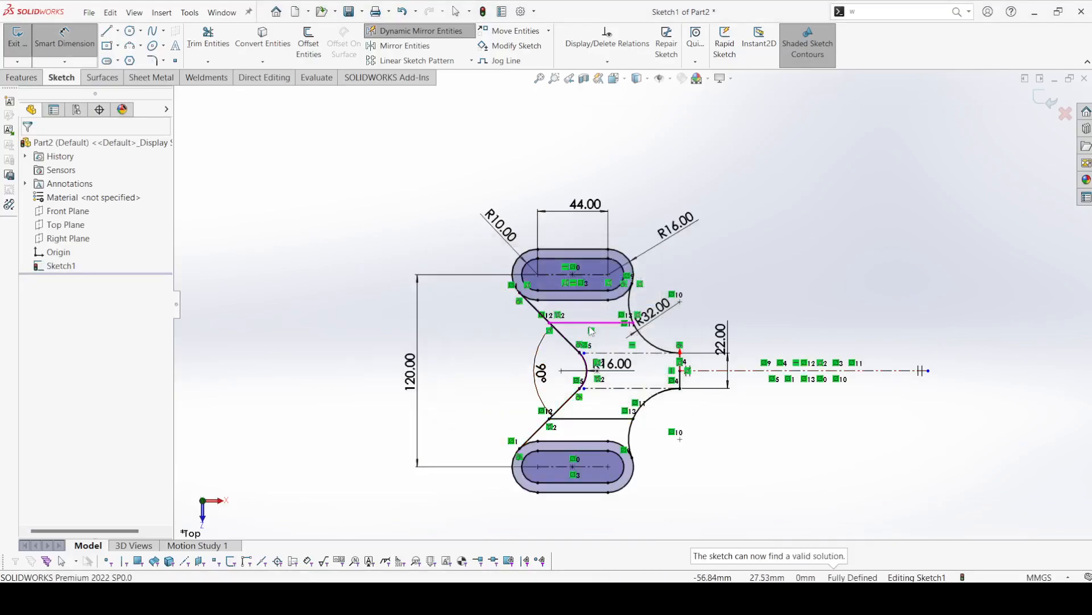
Delete both horizontal cross lines between the slanted lines and the connecting arcs.
scroll(608, 389, down, 5)
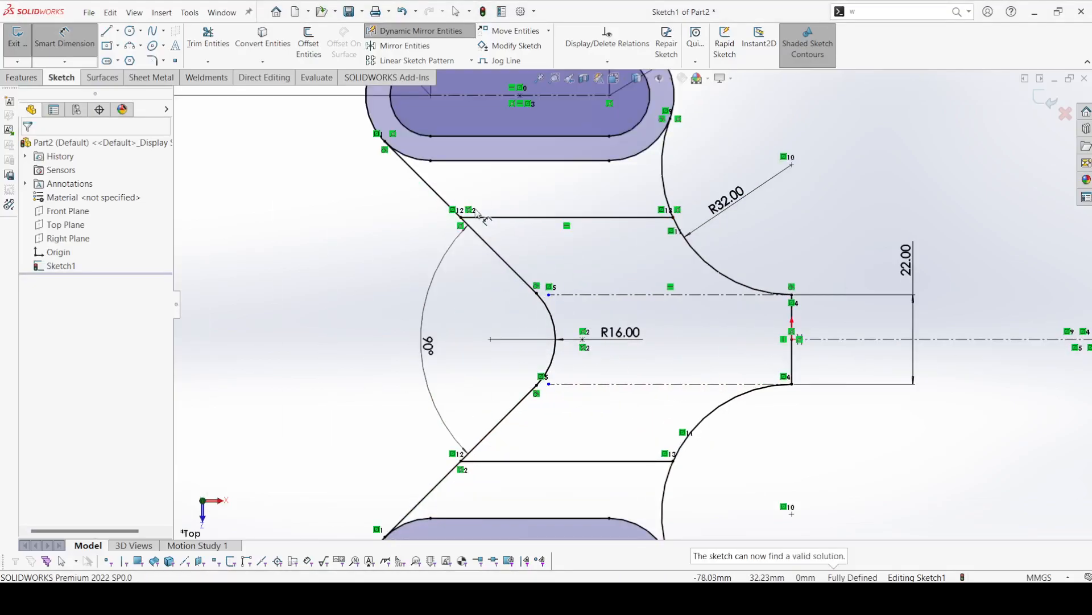
click(523, 217)
key(Delete)
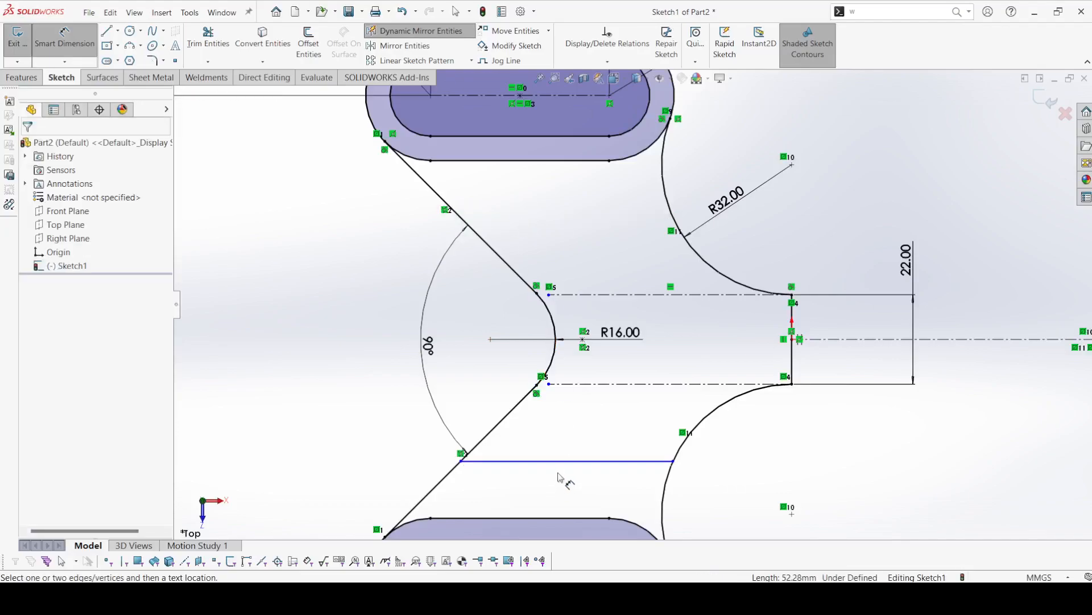
click(572, 461)
key(Delete)
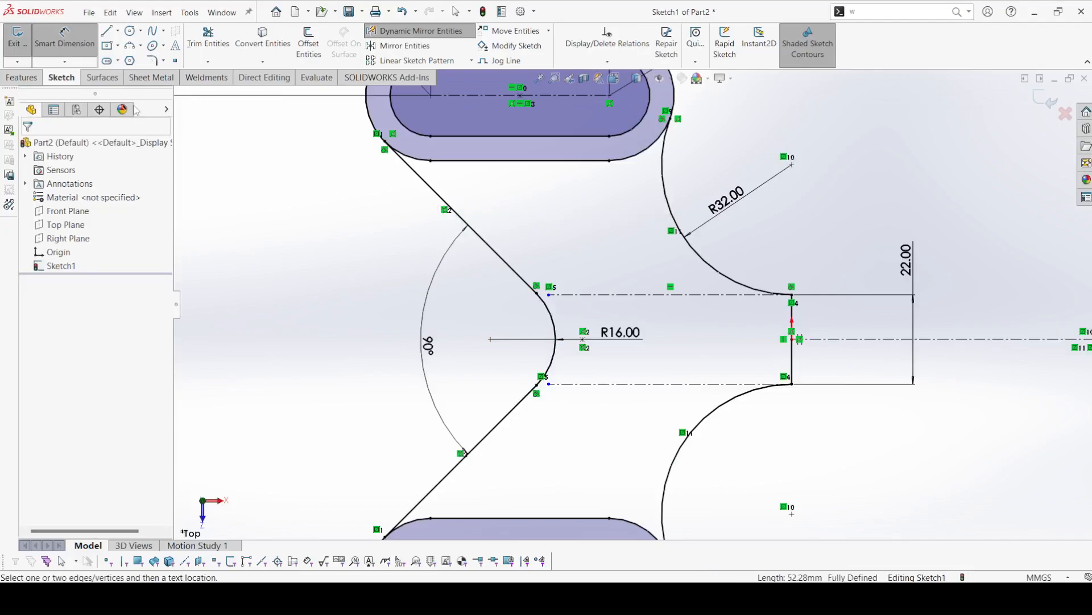
Sketch a new mirrored line from the upper slanted line to the 32 mm arc, just below the slot, and make it horizontal.
key(l)
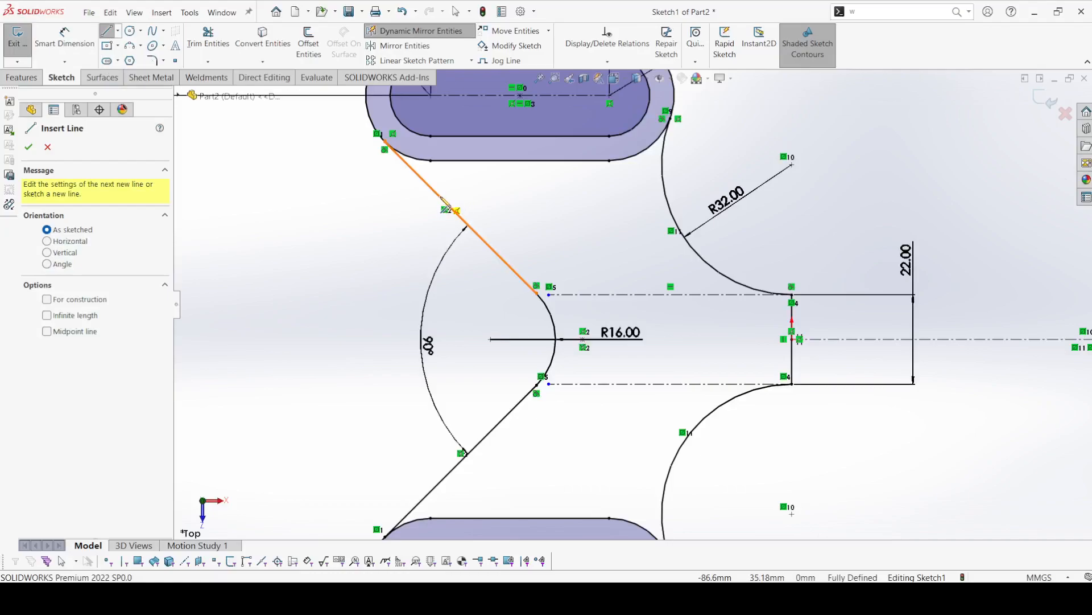
click(439, 196)
click(664, 186)
right_click(664, 186)
click(686, 196)
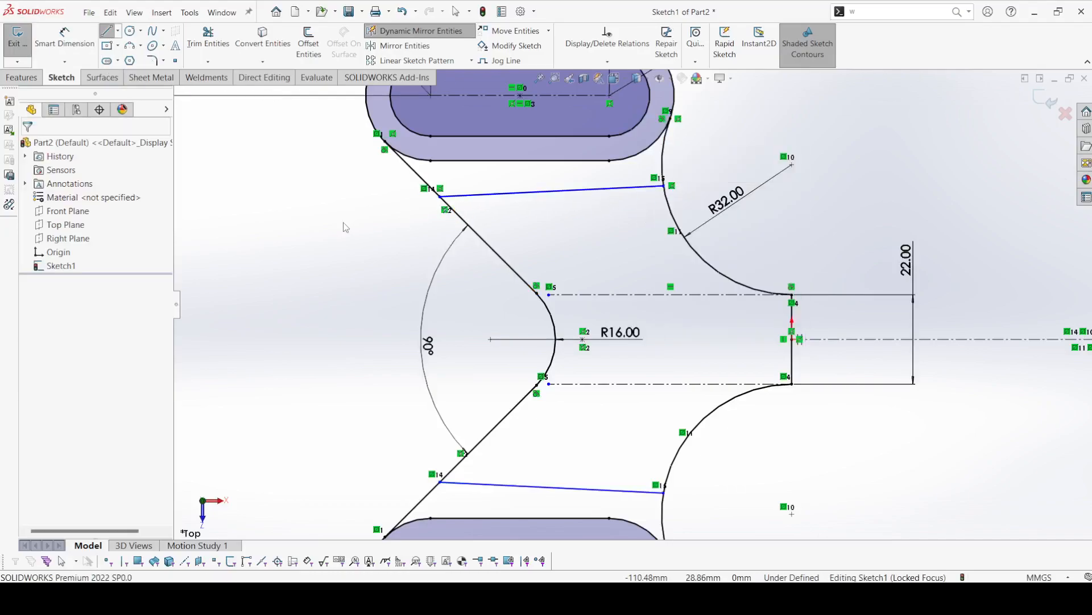
click(500, 194)
click(527, 144)
click(387, 200)
Dimension the distance between the two mirrored horizontal lines as 68 mm.
key(d)
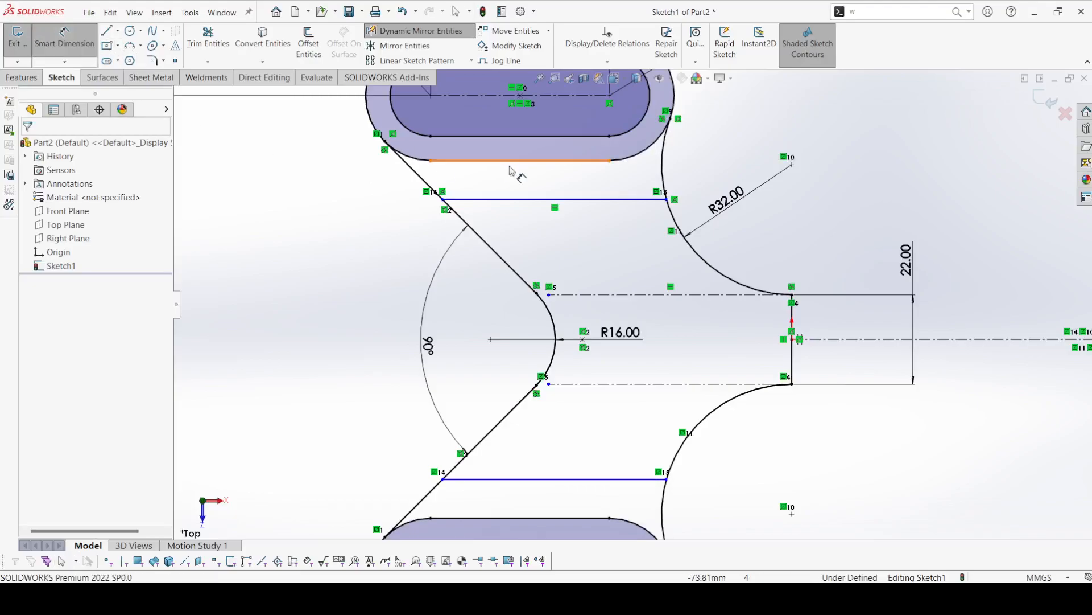
click(527, 201)
click(503, 479)
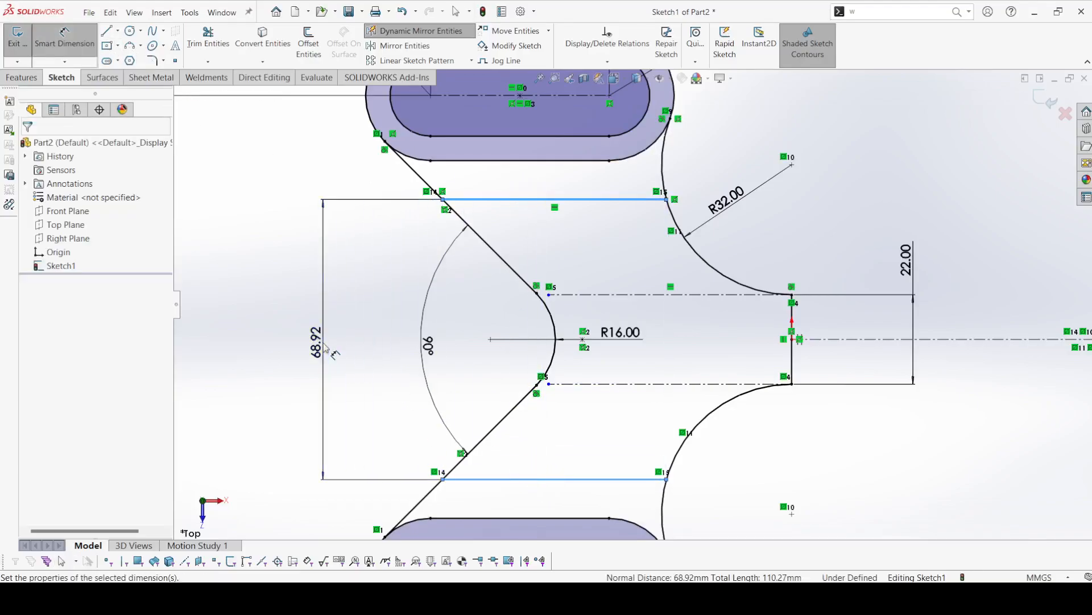
click(326, 348)
text(68)
key(Return)
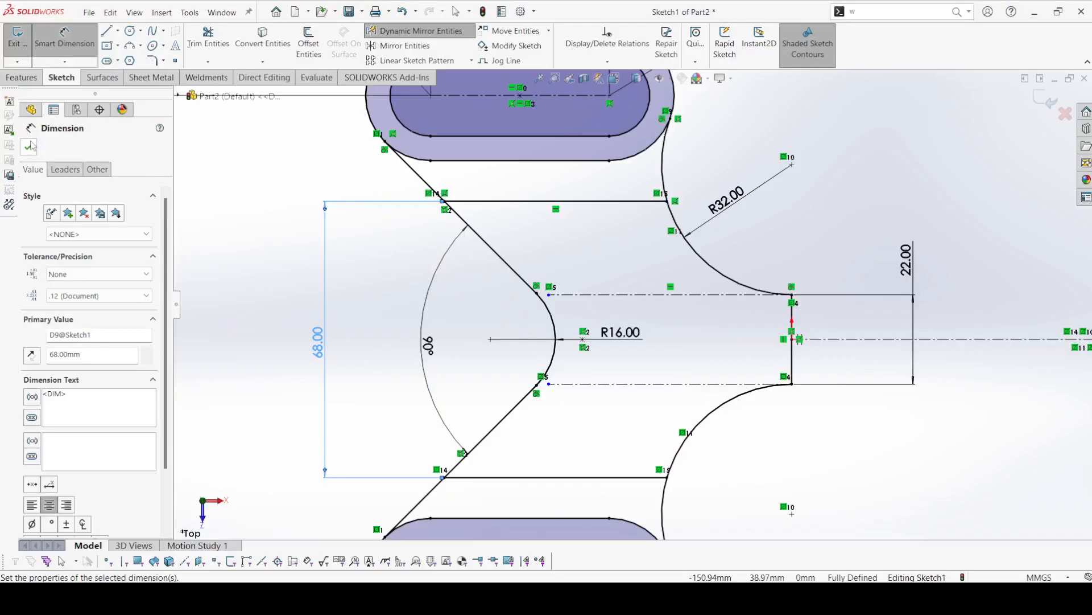
click(30, 146)
key(f)
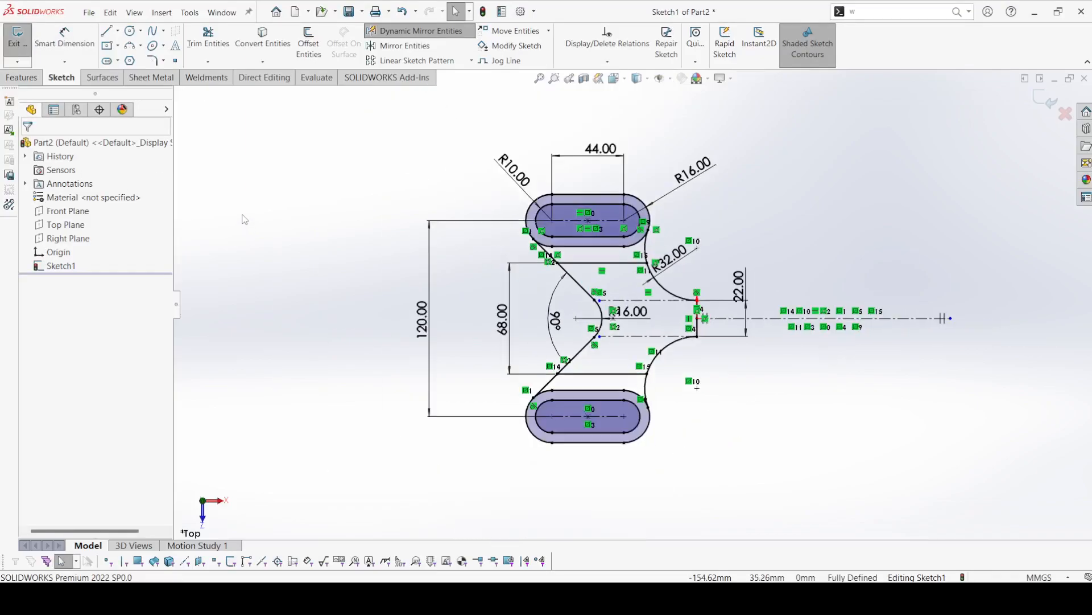
Exit the sketch and extrude only its central region between the two horizontal lines, blind, to a depth of 16 mm.
click(17, 46)
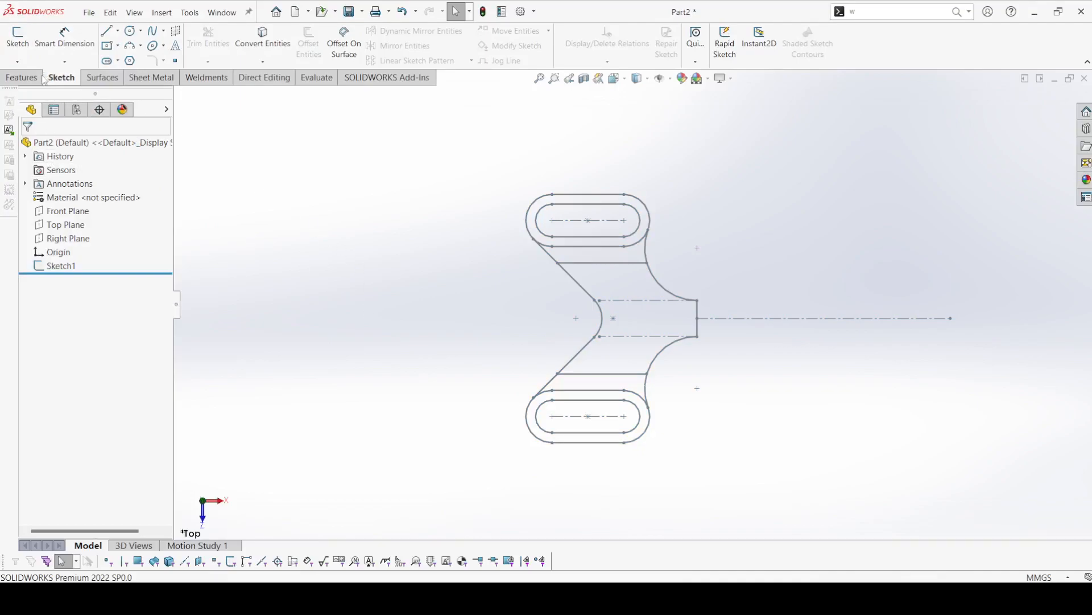
click(21, 78)
click(23, 42)
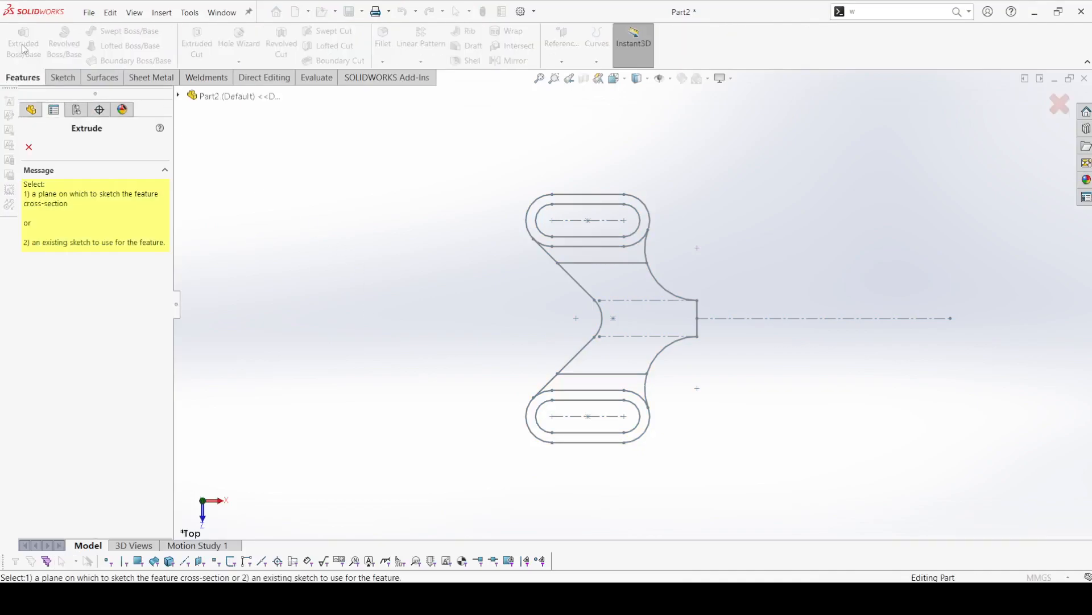
click(179, 96)
click(223, 219)
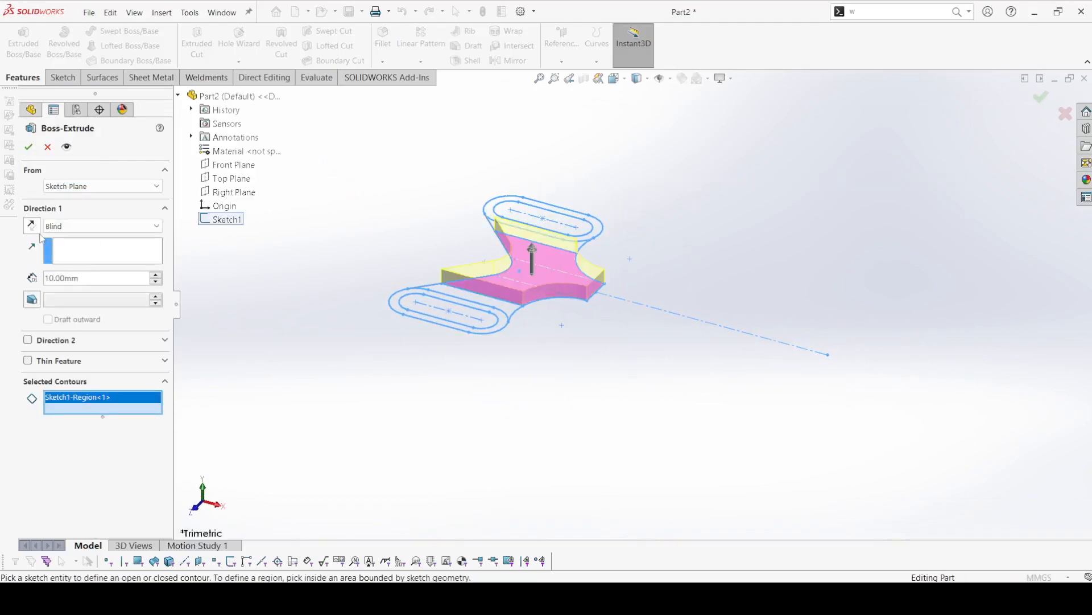
text(16)
key(Return)
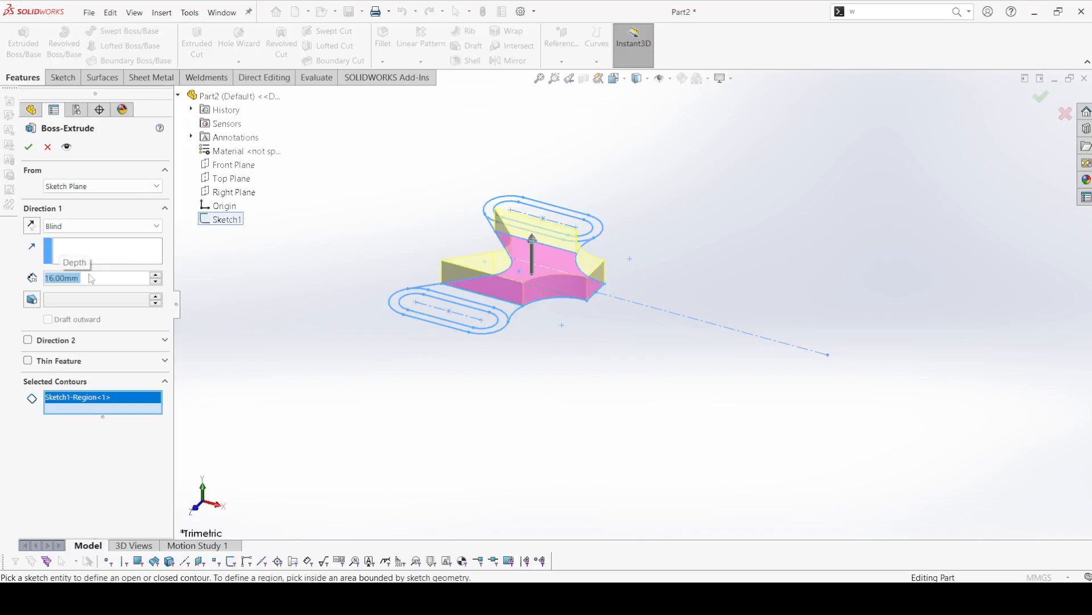
click(29, 147)
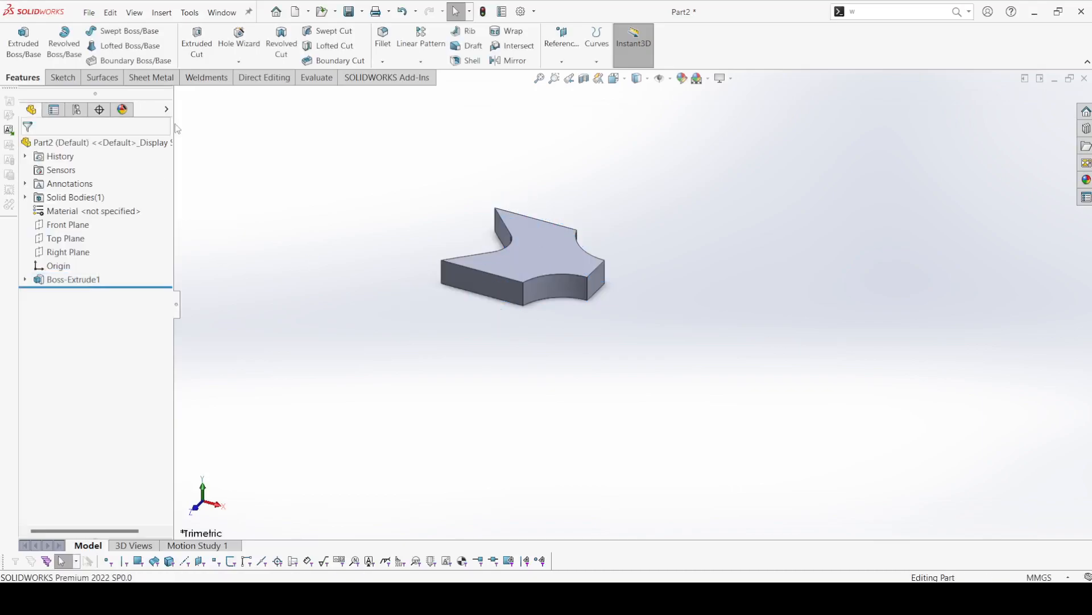
Reuse the same sketch to extrude both slot rings and their adjoining connecting regions 11 mm, merged with the central body.
click(12, 52)
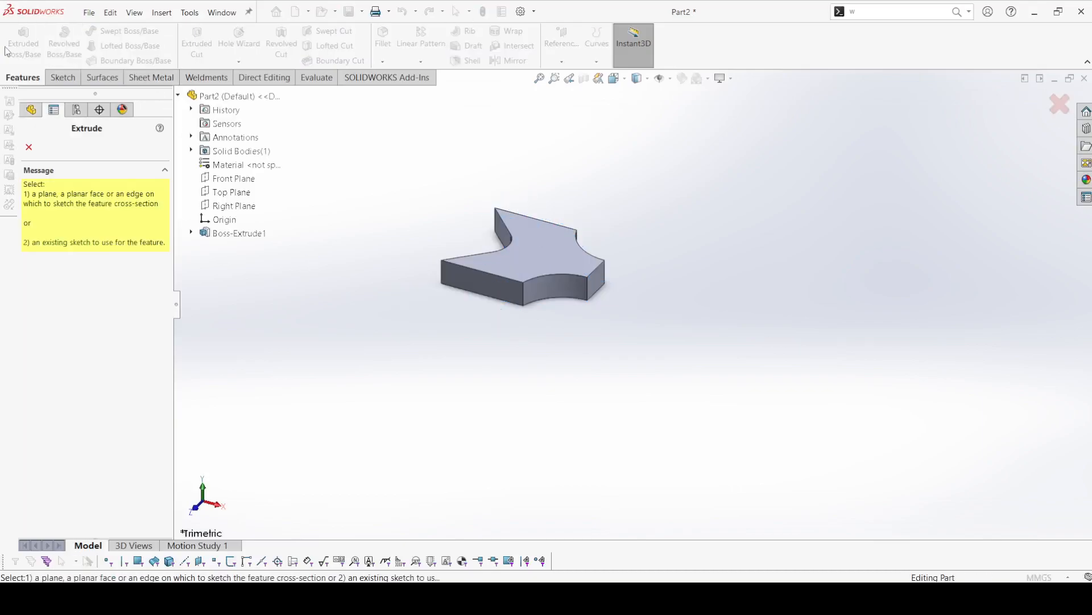
click(191, 232)
click(221, 250)
scroll(520, 313, down, 3)
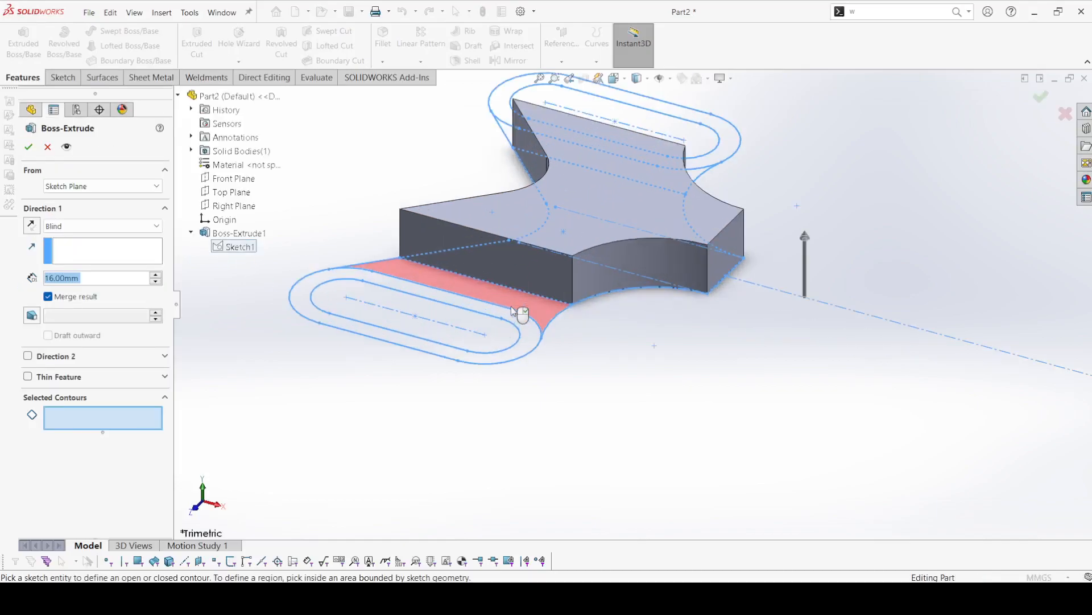
click(522, 310)
click(531, 334)
scroll(564, 253, up, 2)
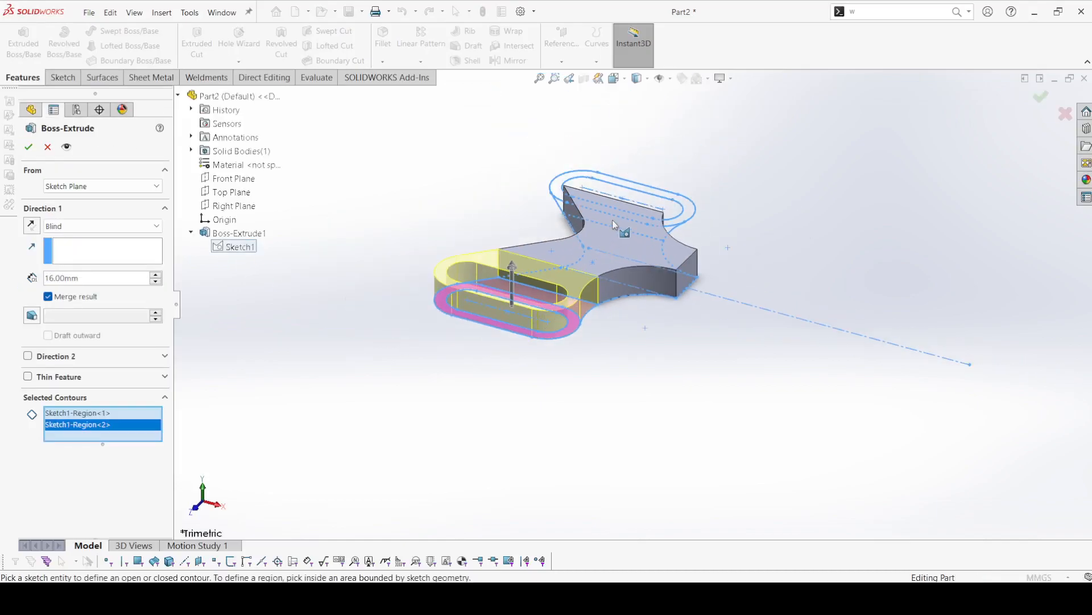
scroll(777, 242, down, 4)
click(767, 274)
click(788, 251)
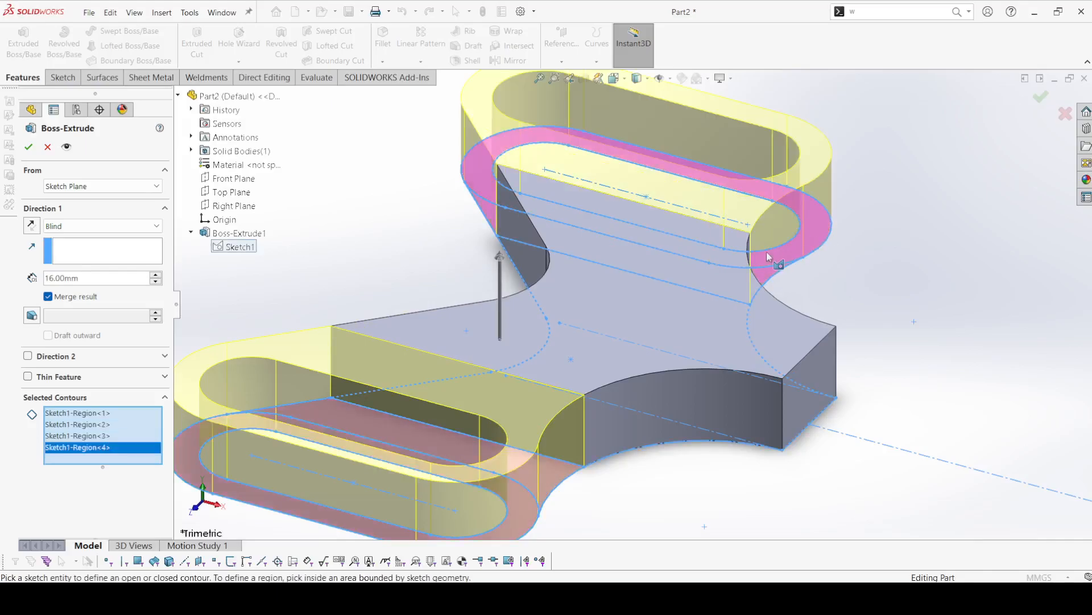
text(11)
key(Return)
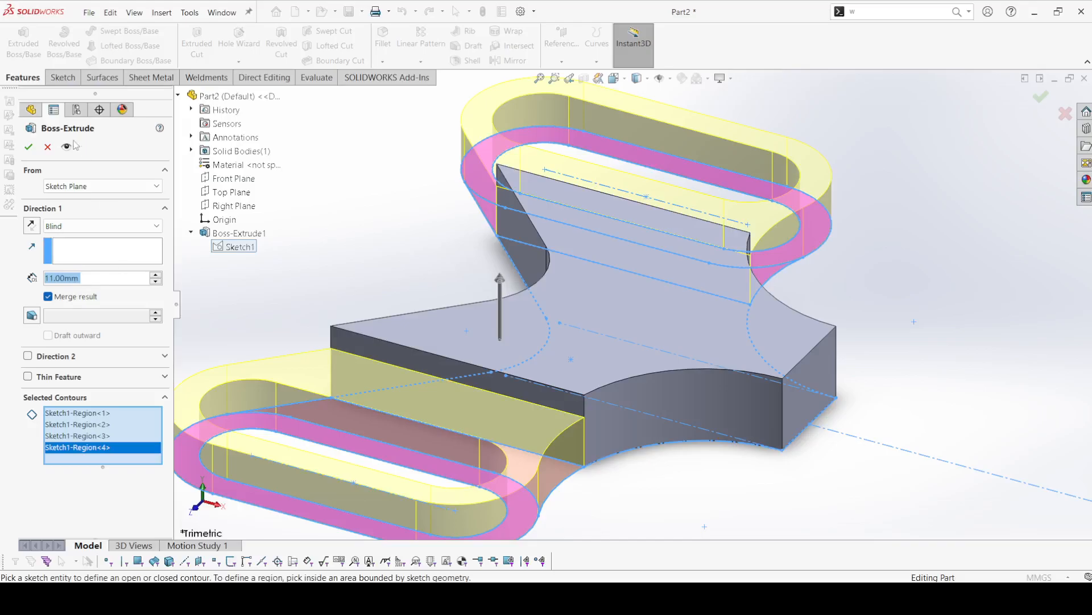
click(29, 148)
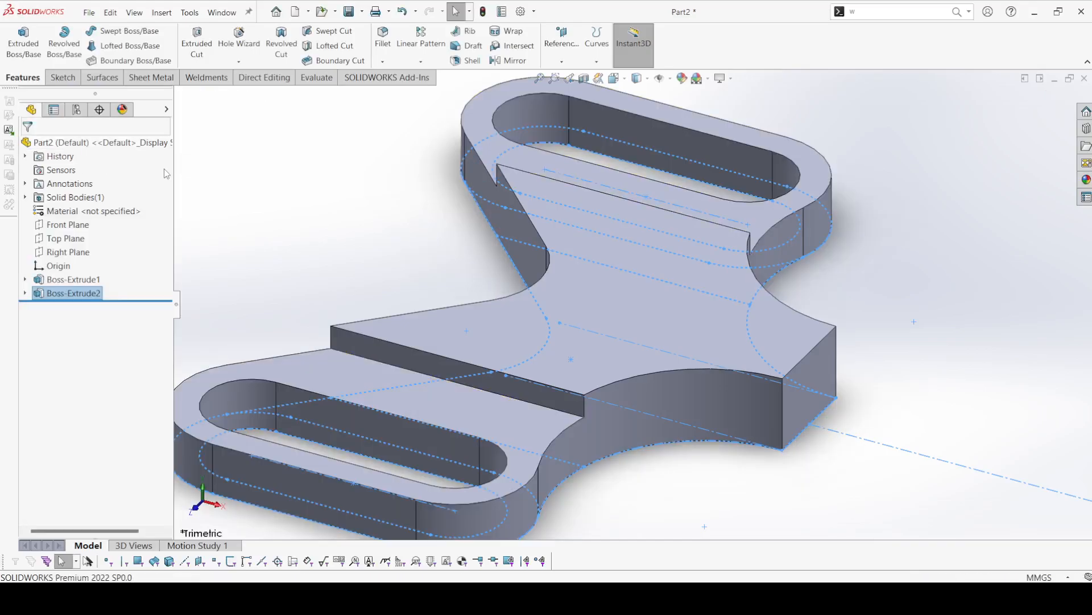
Start a sketch on the Front Plane and draw a circle of about 29 mm radius, centred about 91 mm beyond and 58 mm above the origin.
scroll(274, 225, up, 4)
click(336, 307)
middle_drag(340, 359, 373, 311)
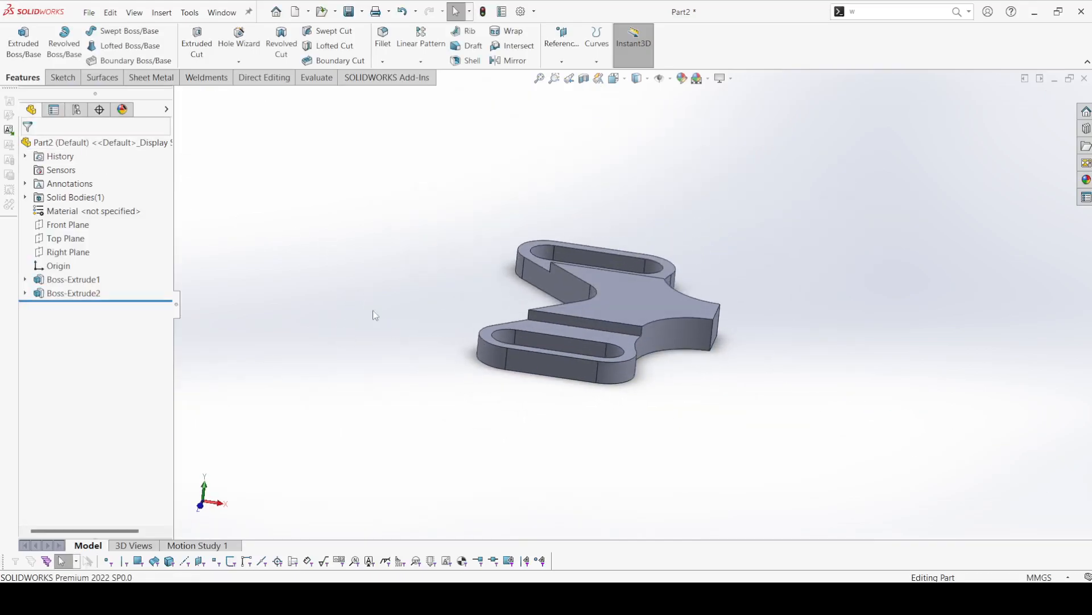
click(68, 224)
click(87, 205)
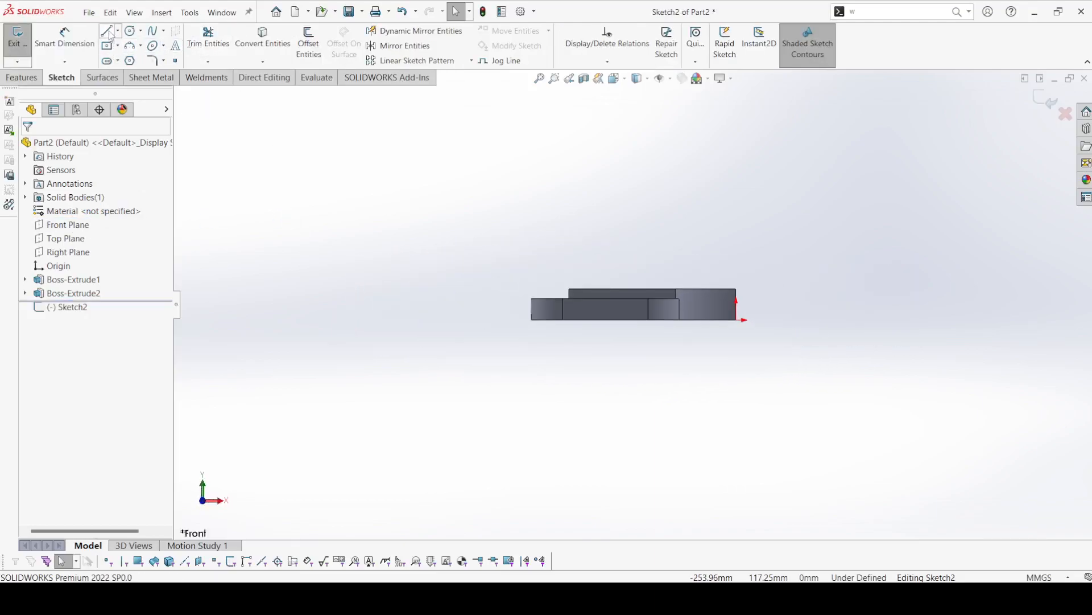
click(129, 30)
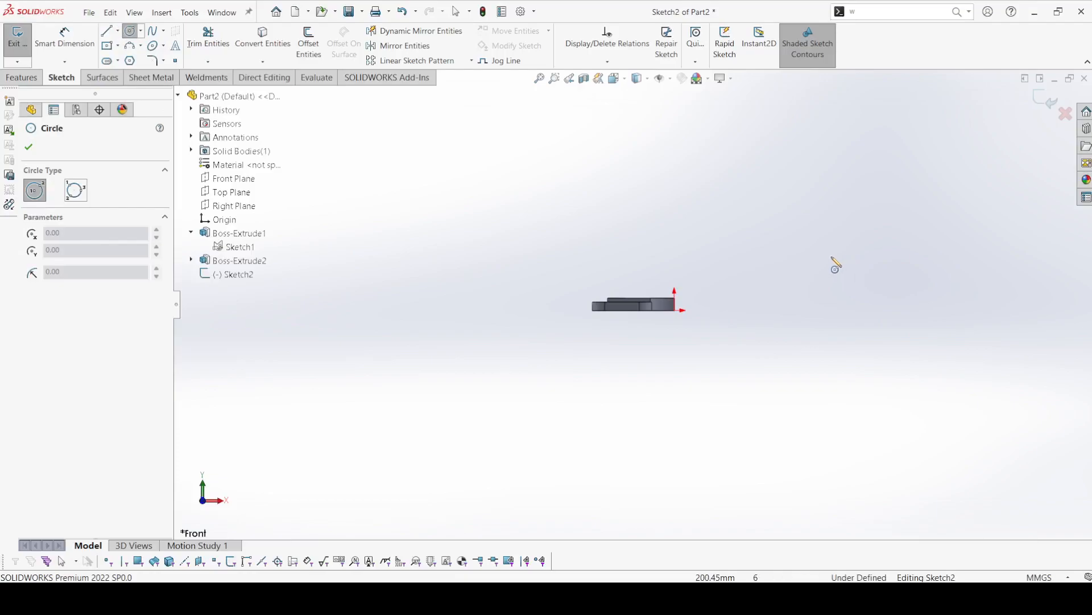
click(724, 276)
click(767, 301)
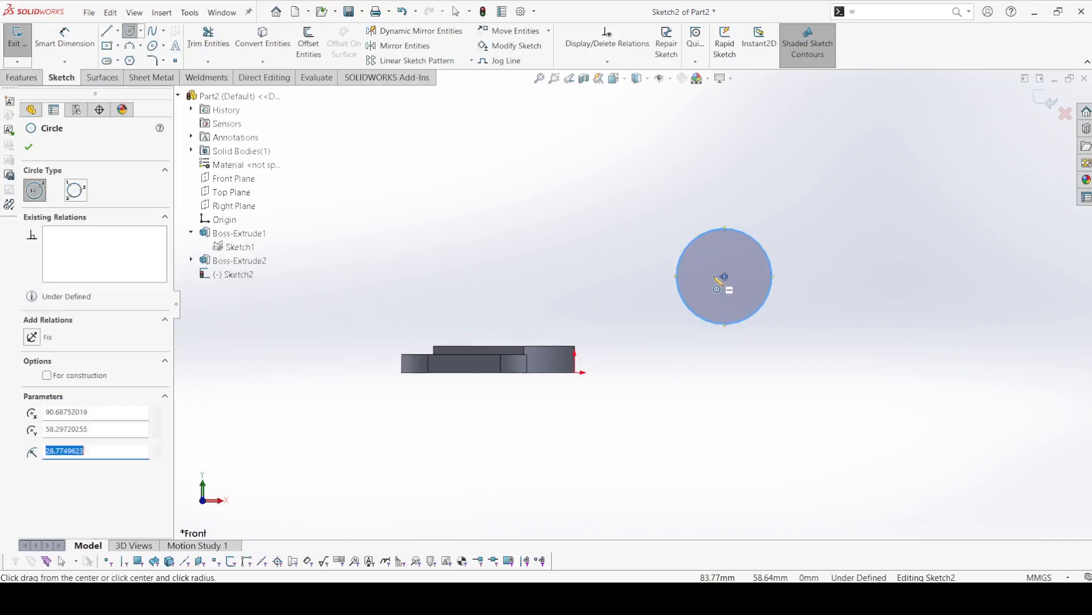
Draw a smaller circle of about 13 mm radius concentric with the existing one.
click(725, 276)
click(745, 283)
right_click(746, 283)
click(774, 295)
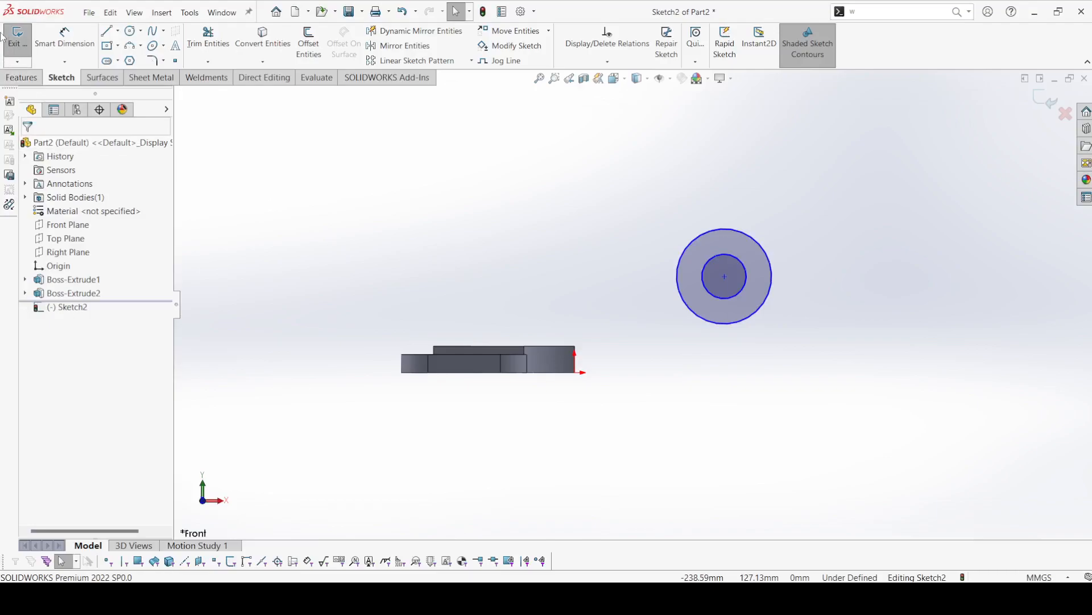
Dimension the inner circle's diameter as 30 mm and the outer circle's diameter as 54 mm.
click(65, 38)
click(712, 257)
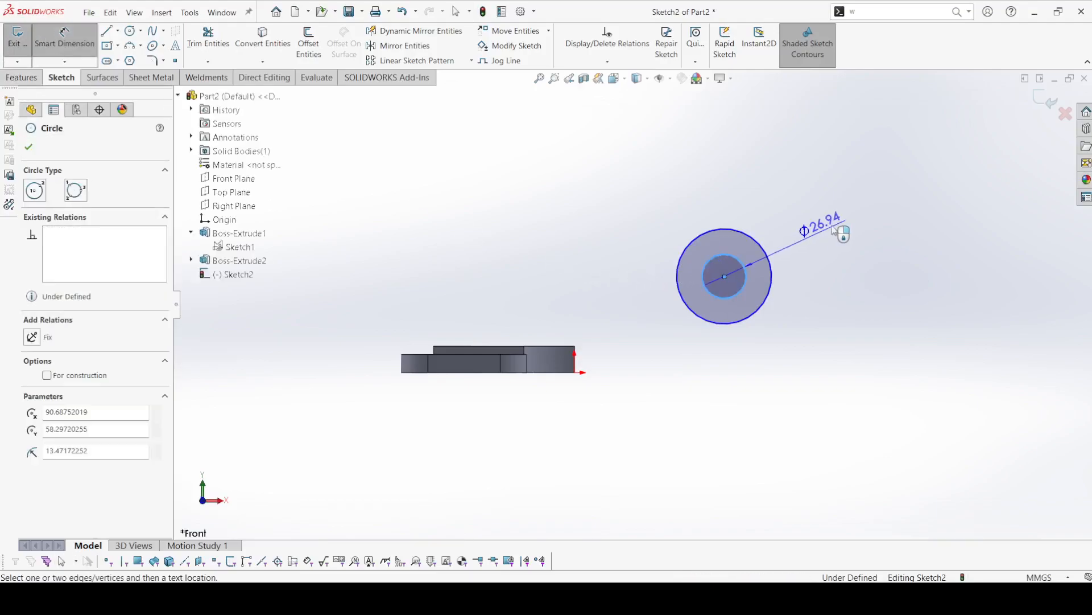
click(858, 215)
key(Return)
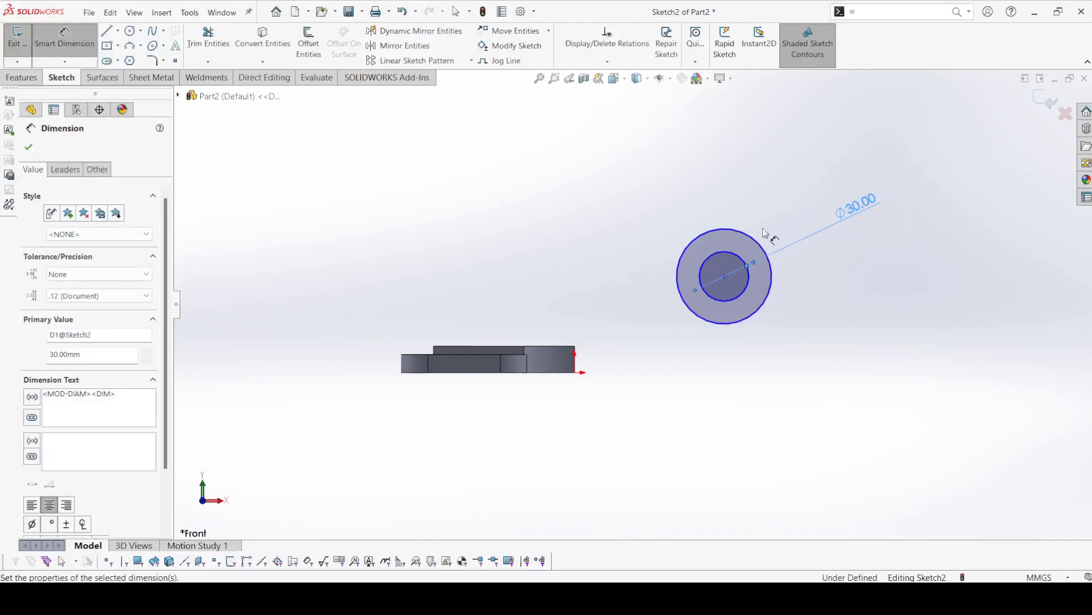
click(762, 245)
click(733, 159)
text(54)
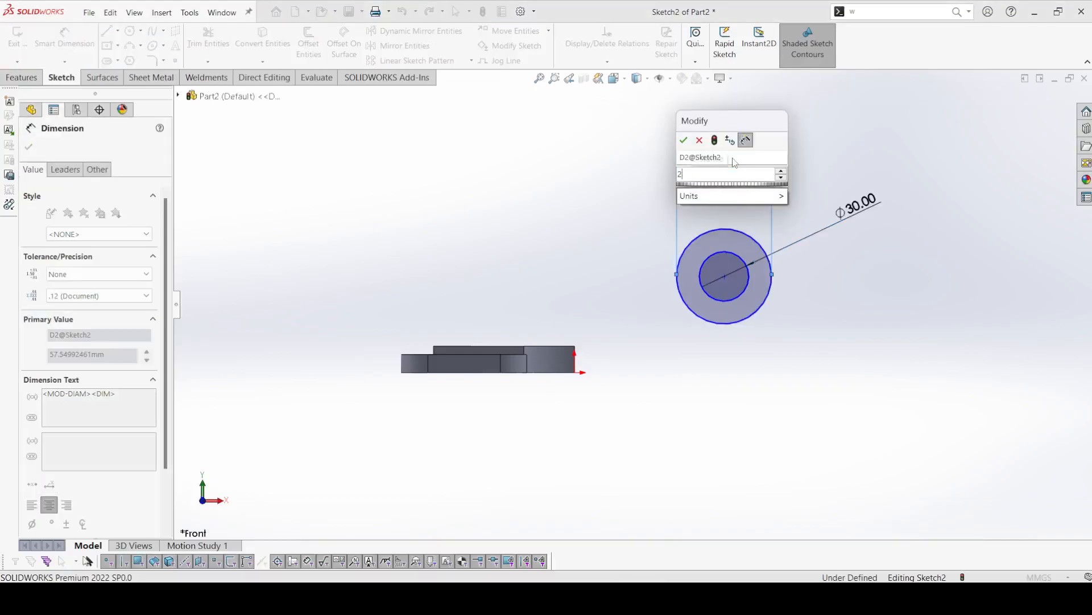
key(Return)
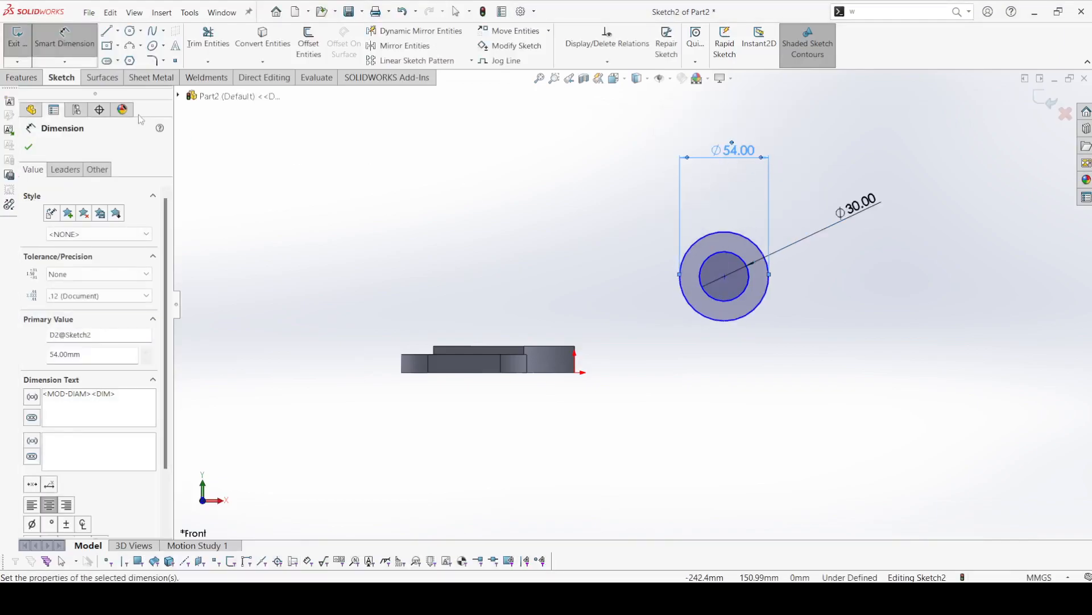
Sketch connected lines from the origin: about 16 mm outward, 45 mm down, 86 mm across beneath the circles, and vertically up to the outer circle.
click(108, 32)
scroll(597, 393, down, 4)
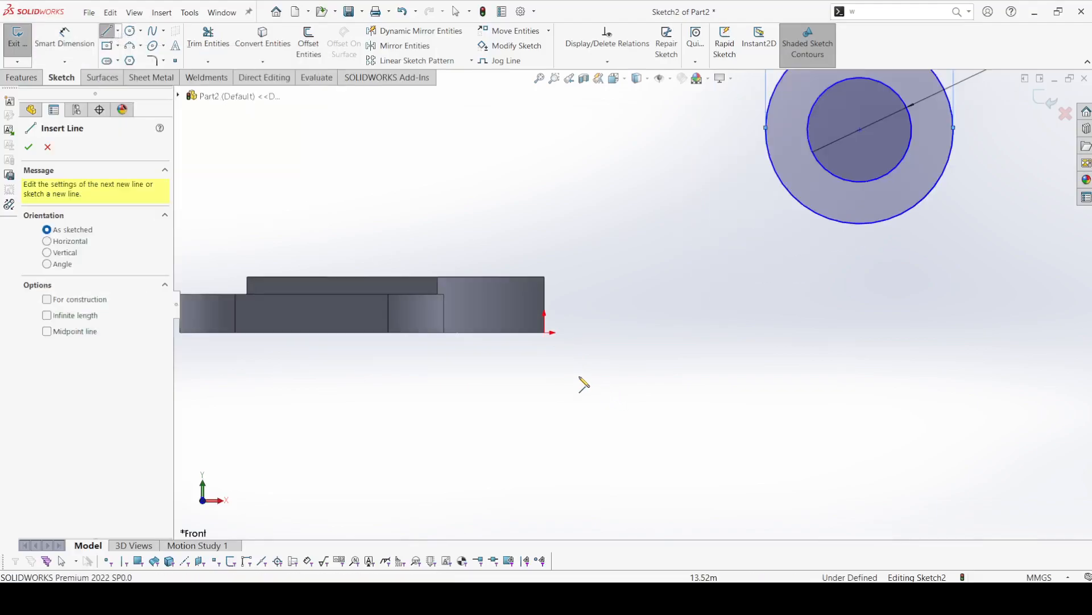
click(544, 332)
click(598, 333)
click(599, 487)
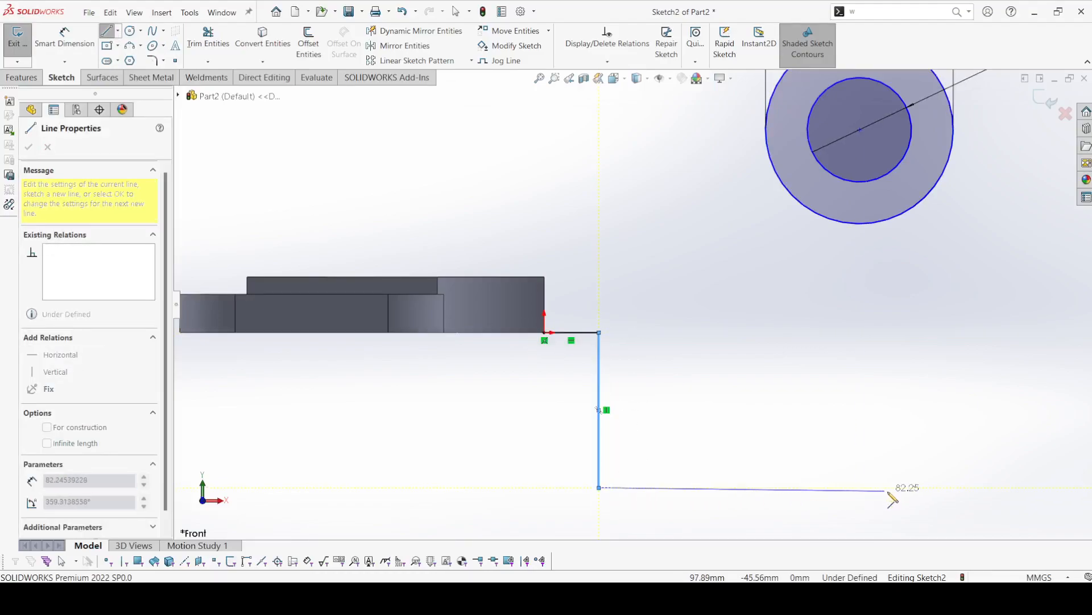
click(898, 488)
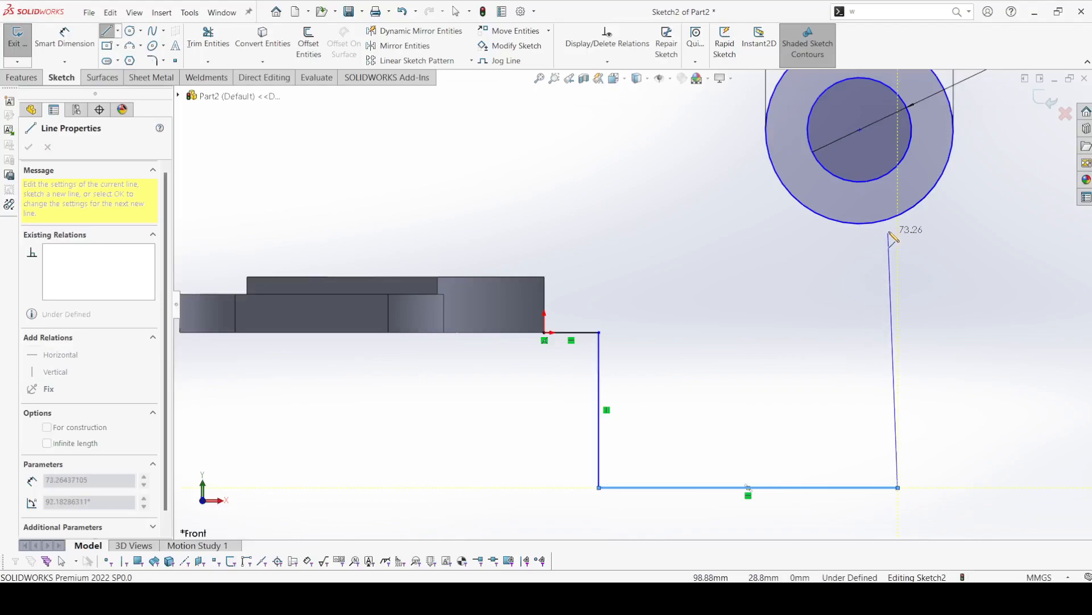
click(899, 215)
right_click(901, 215)
click(923, 222)
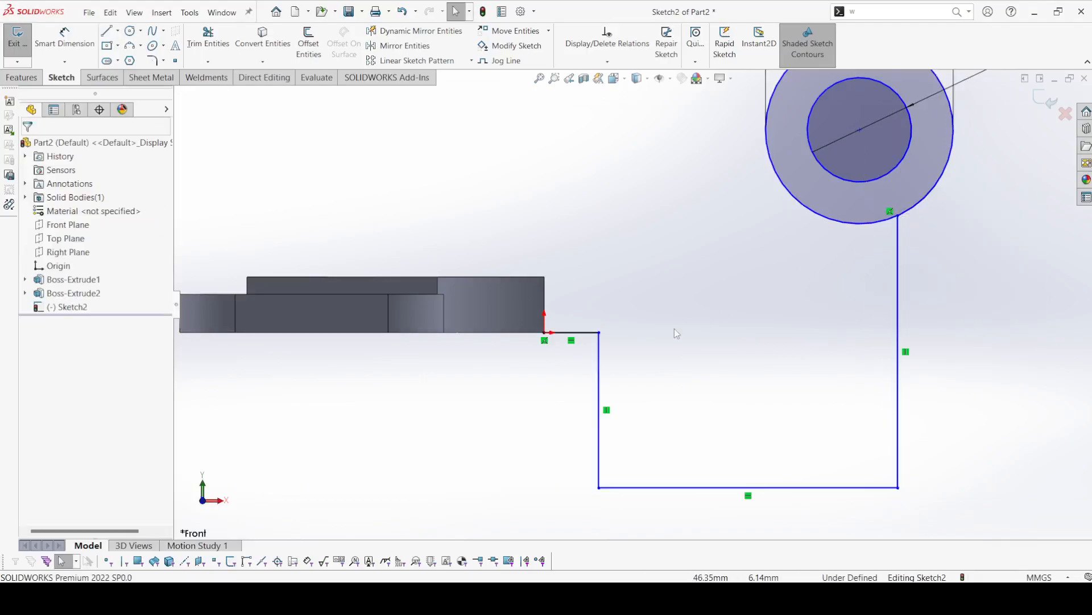
Delete the short horizontal line that starts at the origin.
scroll(569, 356, down, 3)
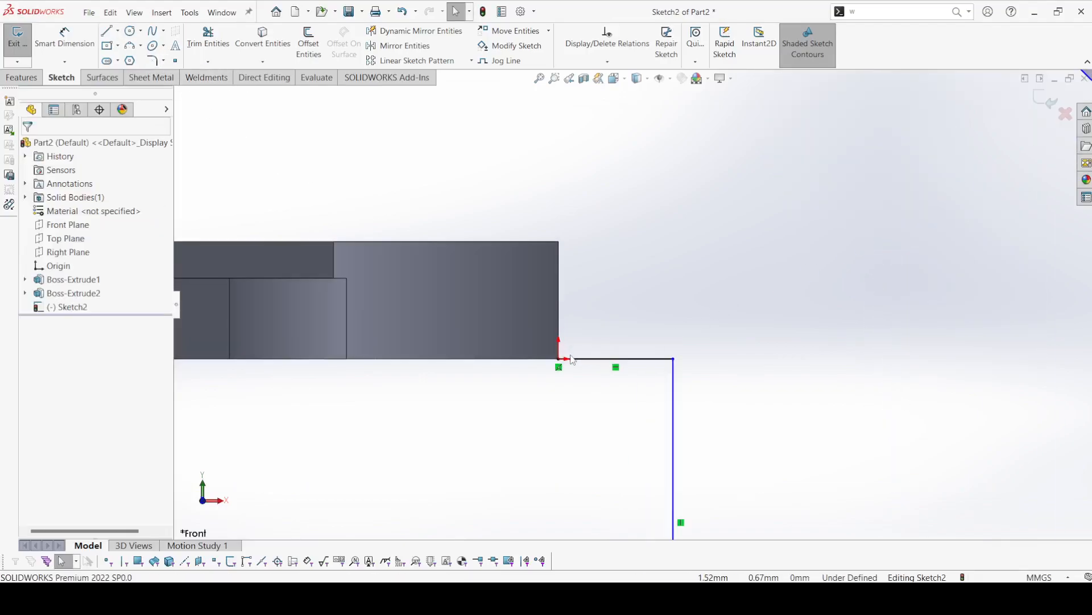
click(607, 359)
key(Delete)
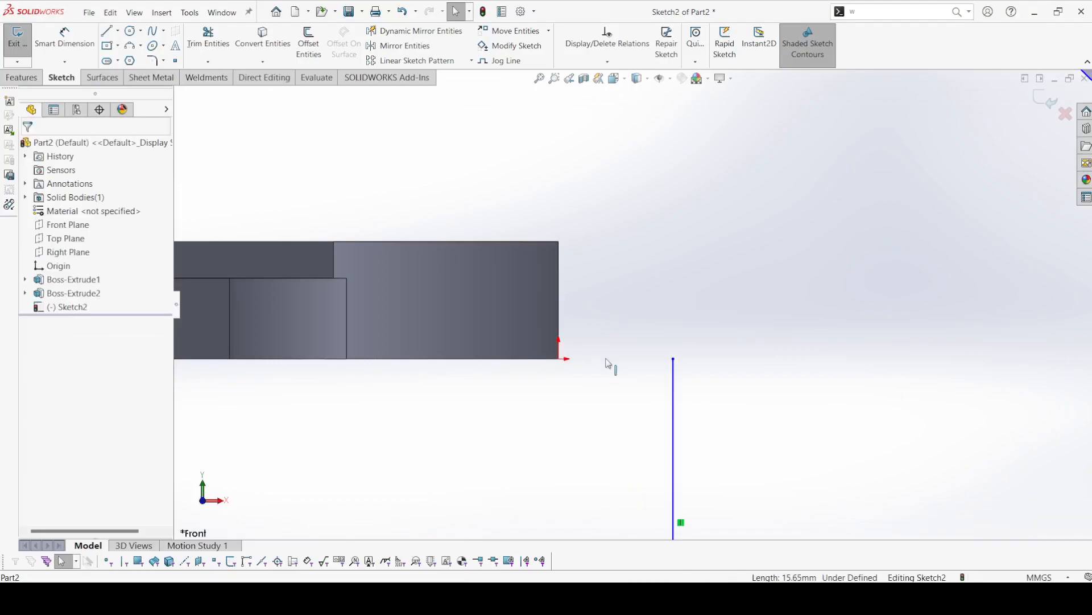
Draw a three-point arc of about 11 mm radius from the origin to the vertical line nearest the base.
scroll(634, 305, up, 4)
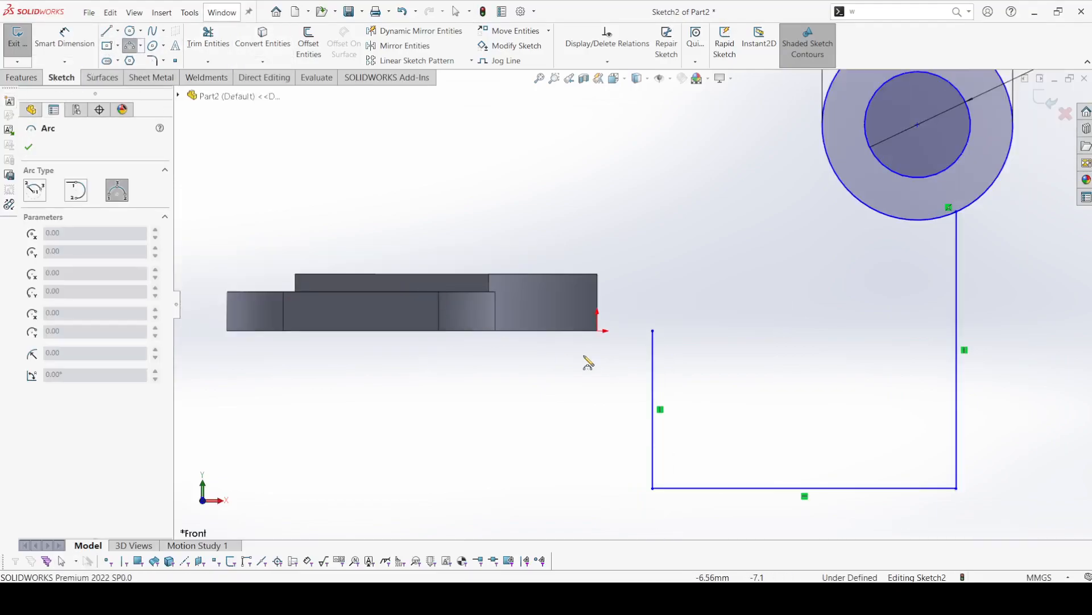
click(600, 330)
click(653, 374)
click(631, 331)
right_click(638, 333)
key(Escape)
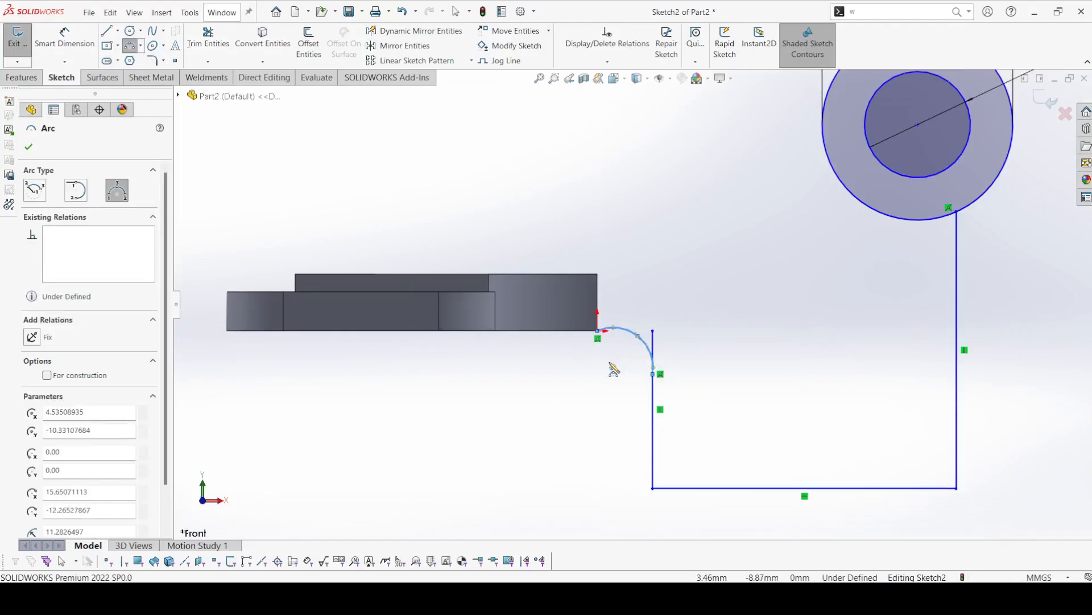
click(614, 367)
Draw a slanted centerline about 11.5 mm long rising outward from the origin.
click(118, 30)
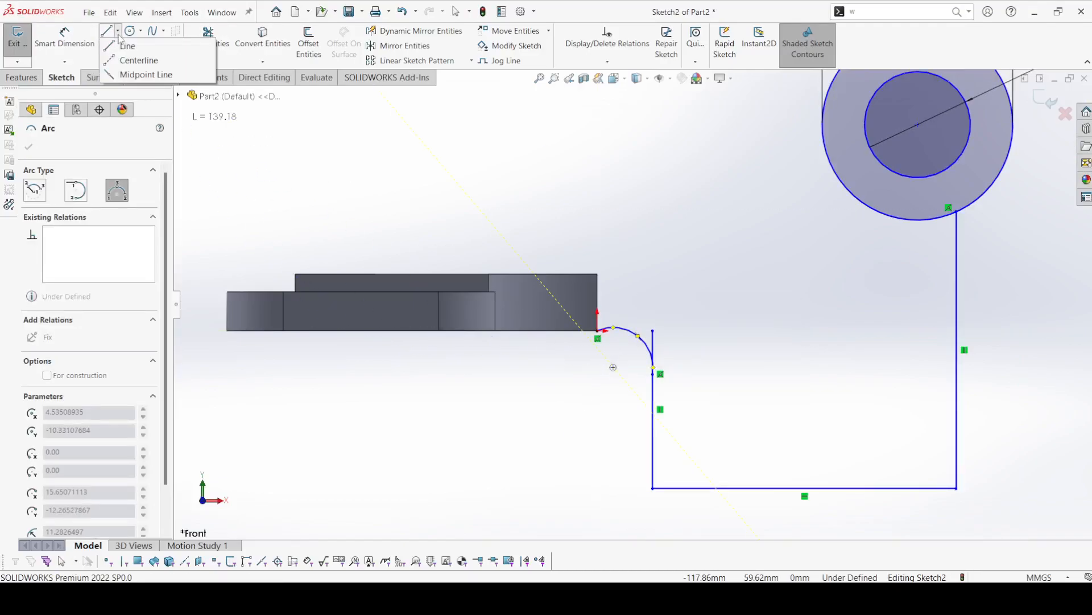
click(151, 59)
scroll(671, 353, down, 6)
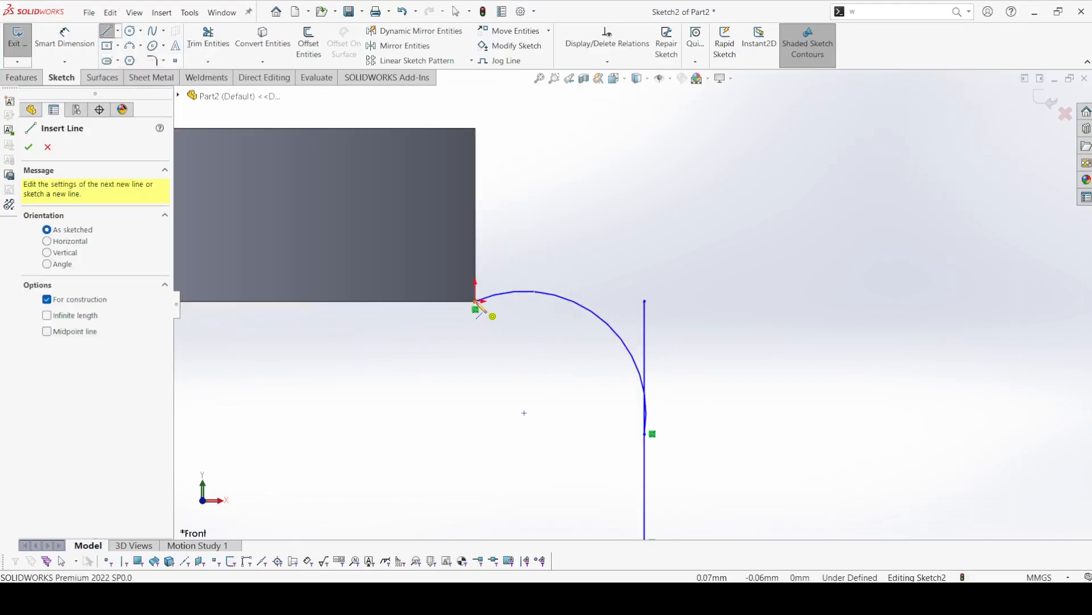
click(476, 301)
click(591, 254)
right_click(592, 255)
click(618, 263)
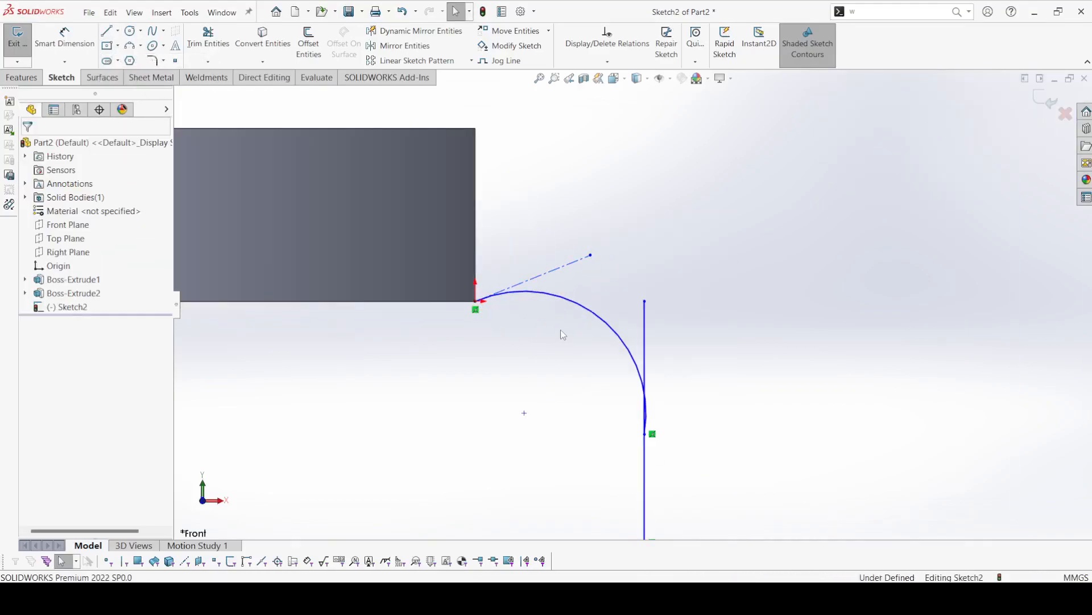
Make the small arc tangent to both the vertical line and the slanted centerline.
click(565, 302)
ctrl+click(647, 468)
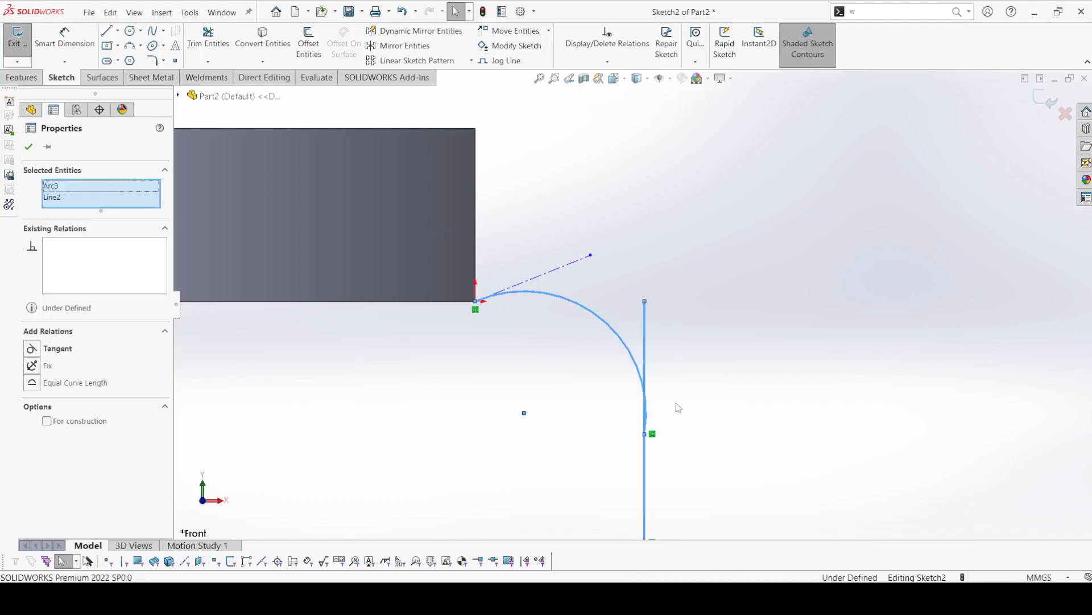
click(677, 412)
key(Escape)
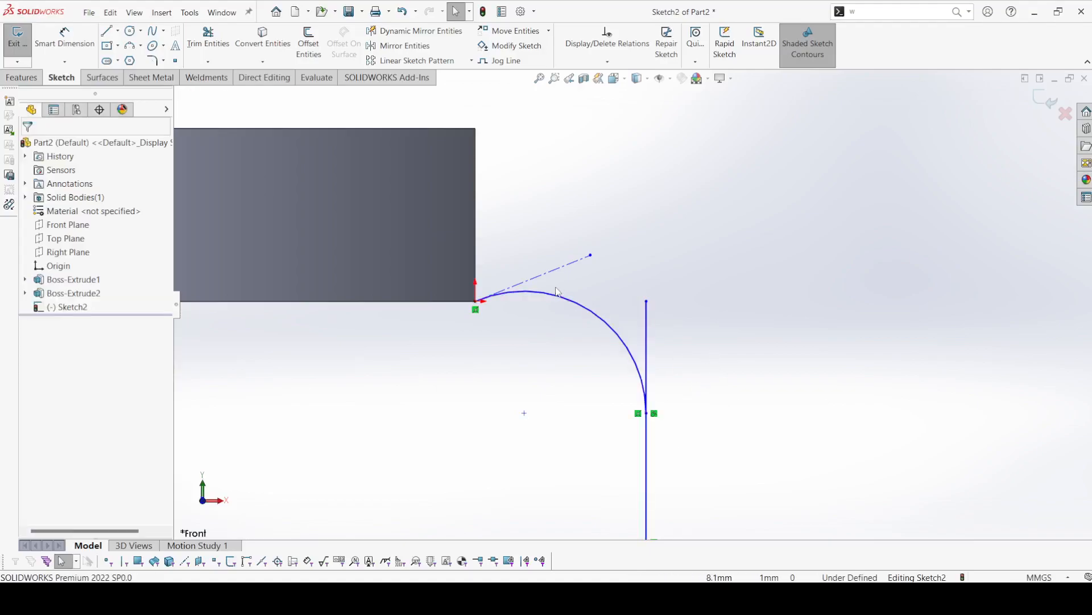
click(543, 276)
ctrl+click(562, 298)
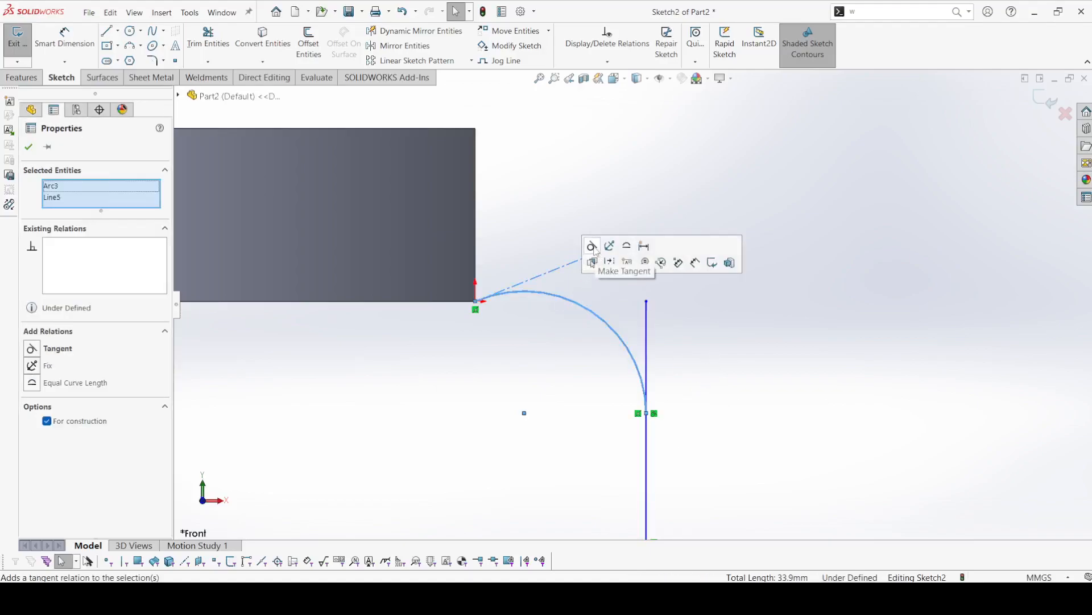
click(594, 249)
click(743, 317)
Dimension the small arc's radius as 6 mm.
click(68, 49)
click(548, 297)
click(526, 341)
text(6)
key(Return)
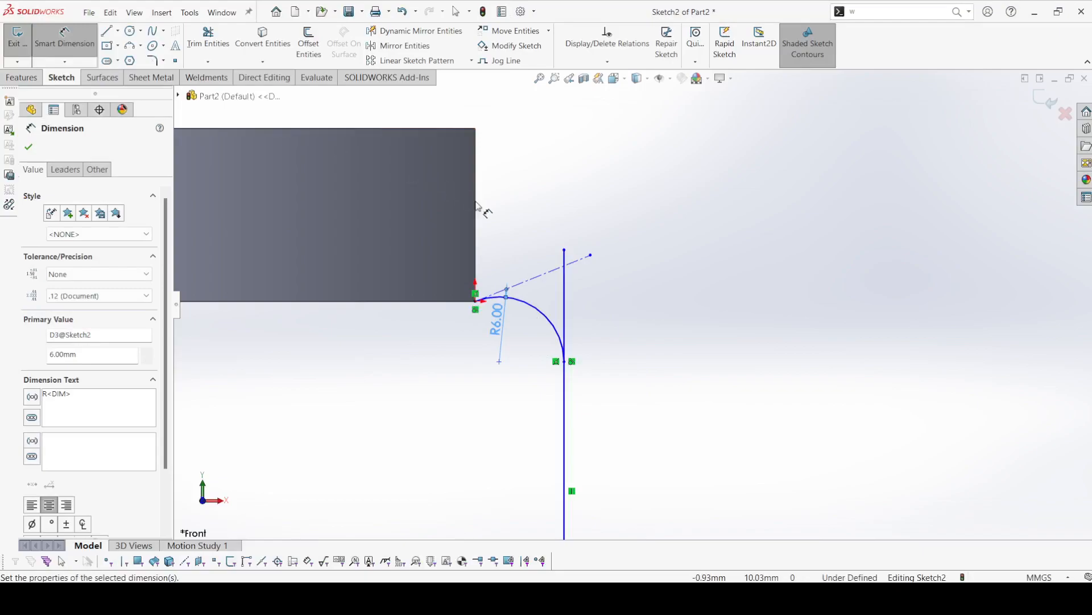
key(Escape)
Make the centerline horizontal and trim the vertical line's excess above the small arc.
click(544, 276)
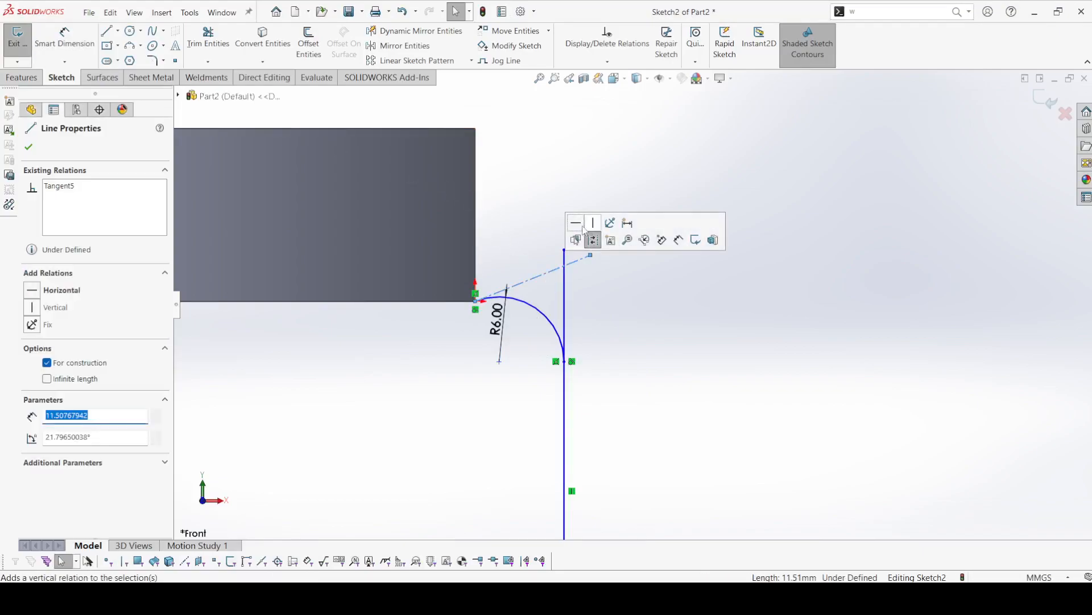
click(592, 245)
click(630, 331)
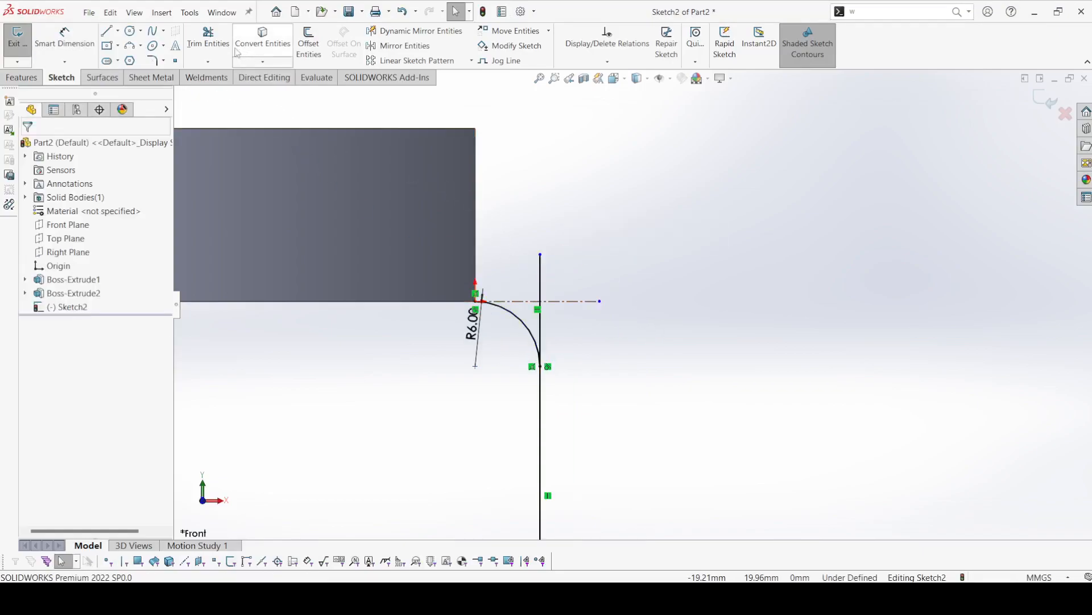
click(208, 39)
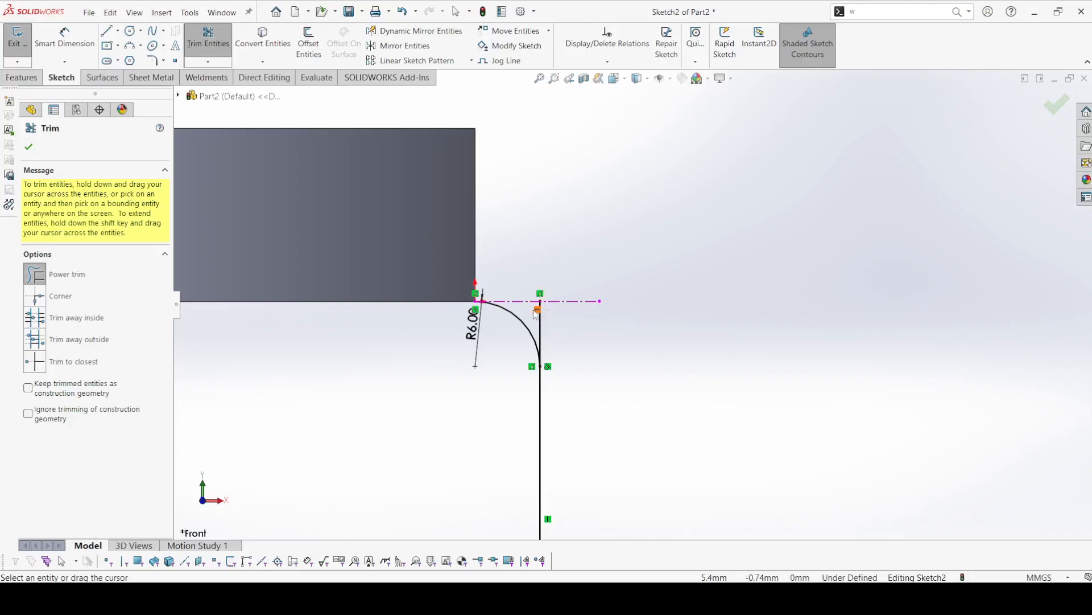
scroll(572, 343, up, 2)
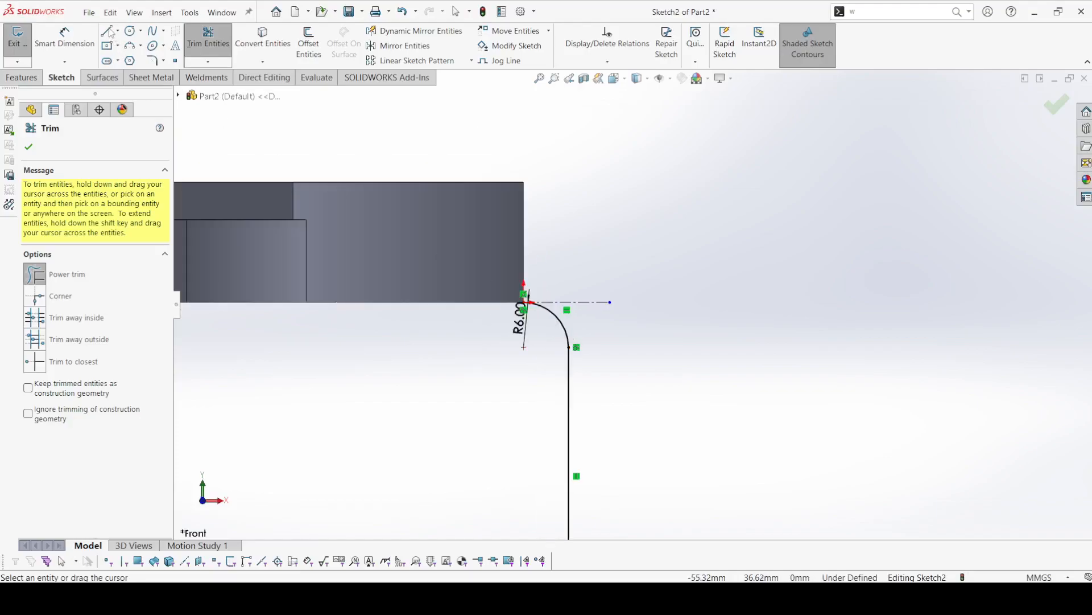
Dimension the lower horizontal line 35 mm below the base's bottom edge.
scroll(364, 236, up, 4)
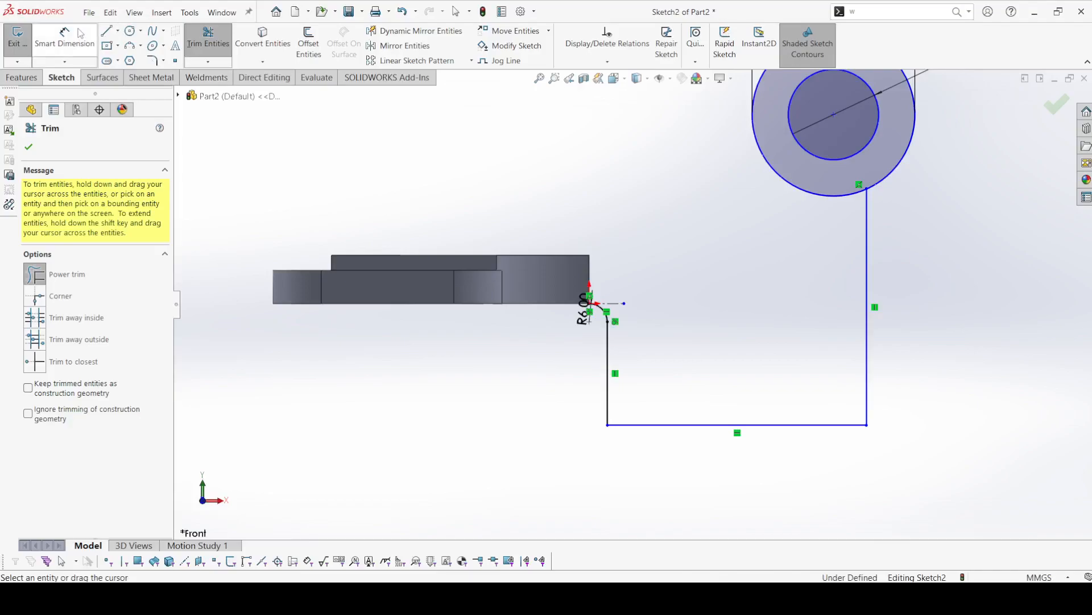
click(63, 44)
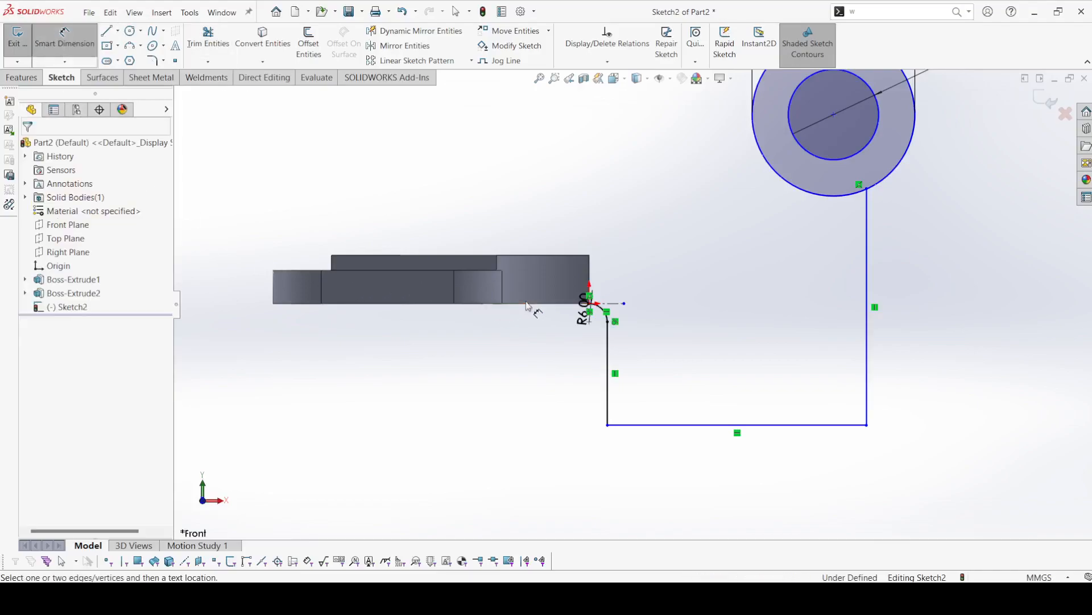
click(701, 426)
click(535, 396)
text(35)
key(Return)
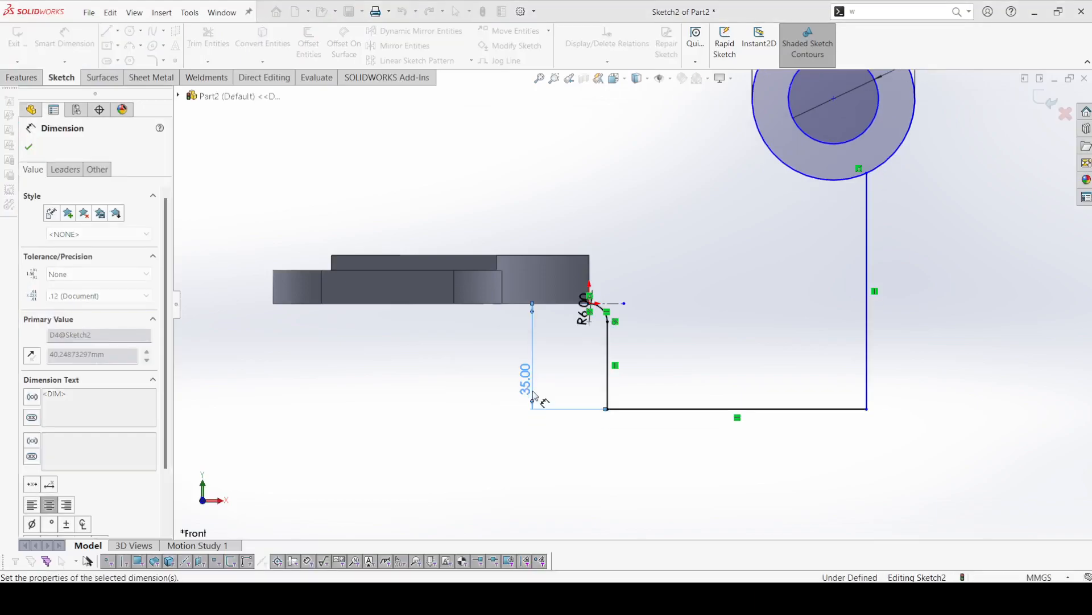
Set the lower horizontal line's length to 56 mm with a dimension.
scroll(626, 303, up, 1)
click(672, 398)
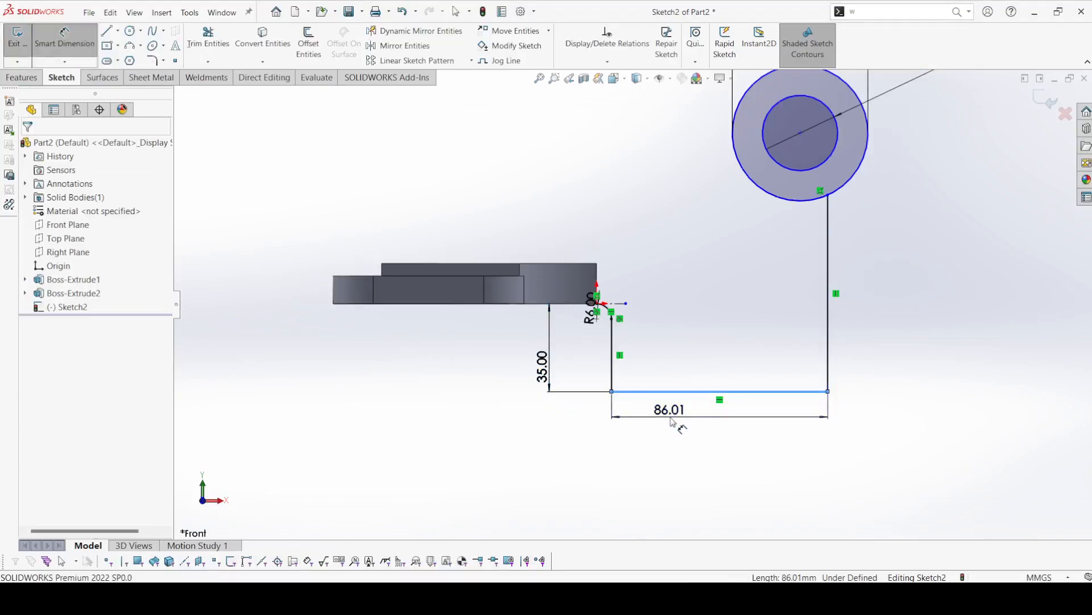
click(674, 420)
text(56)
key(Return)
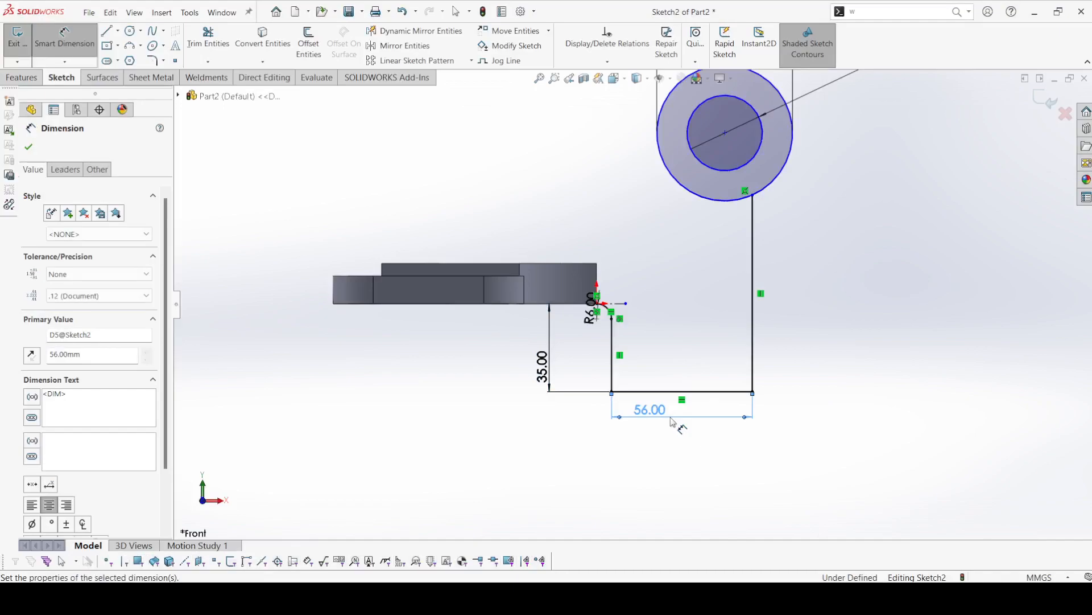
scroll(669, 422, up, 1)
key(Escape)
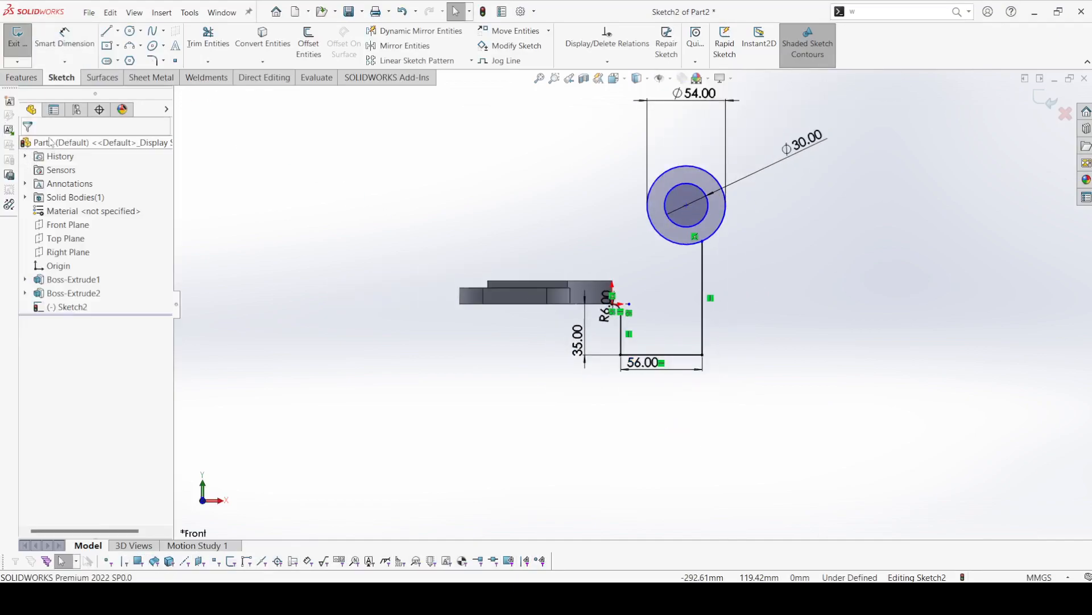
Draw a three-point arc of about 117 mm radius from the base's top edge to the side of the outer circle.
click(128, 46)
scroll(617, 302, down, 3)
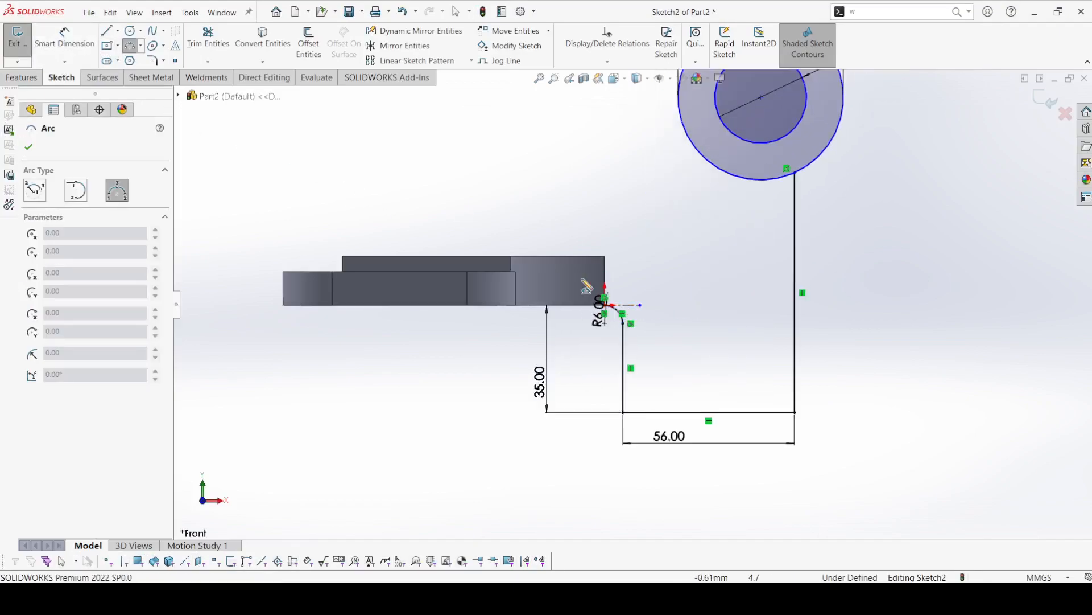
click(681, 120)
click(640, 171)
right_click(640, 123)
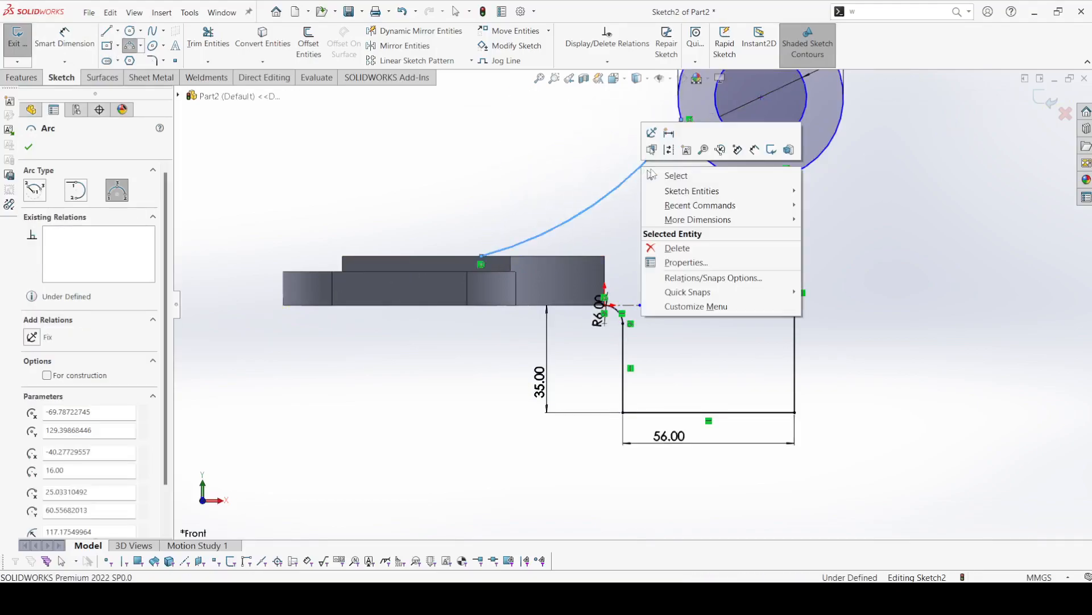
click(664, 174)
Make the large arc tangent to the outer circle.
click(647, 167)
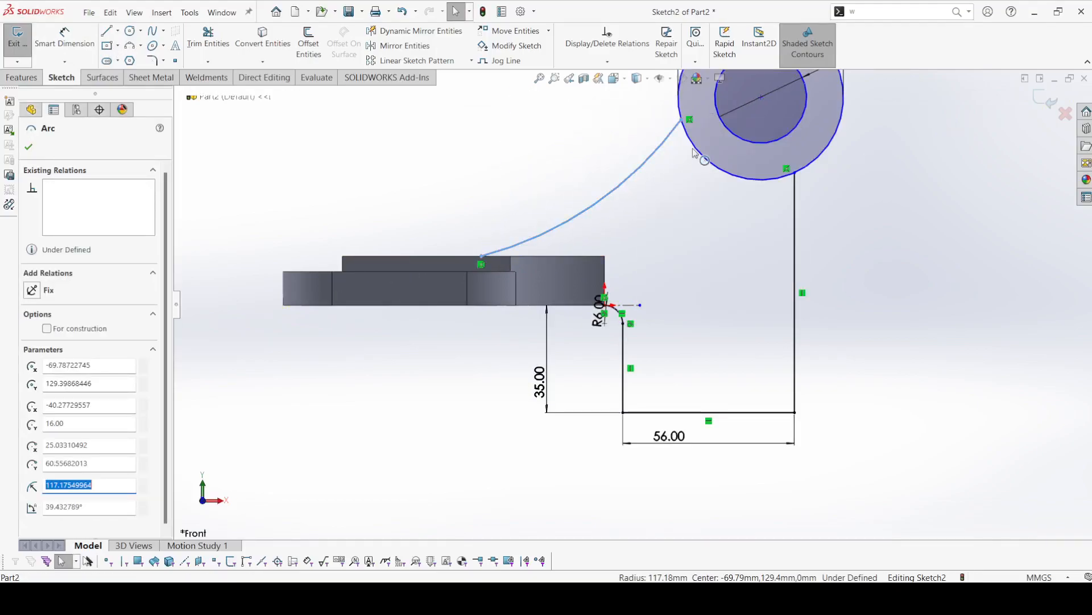
ctrl+click(695, 151)
click(743, 98)
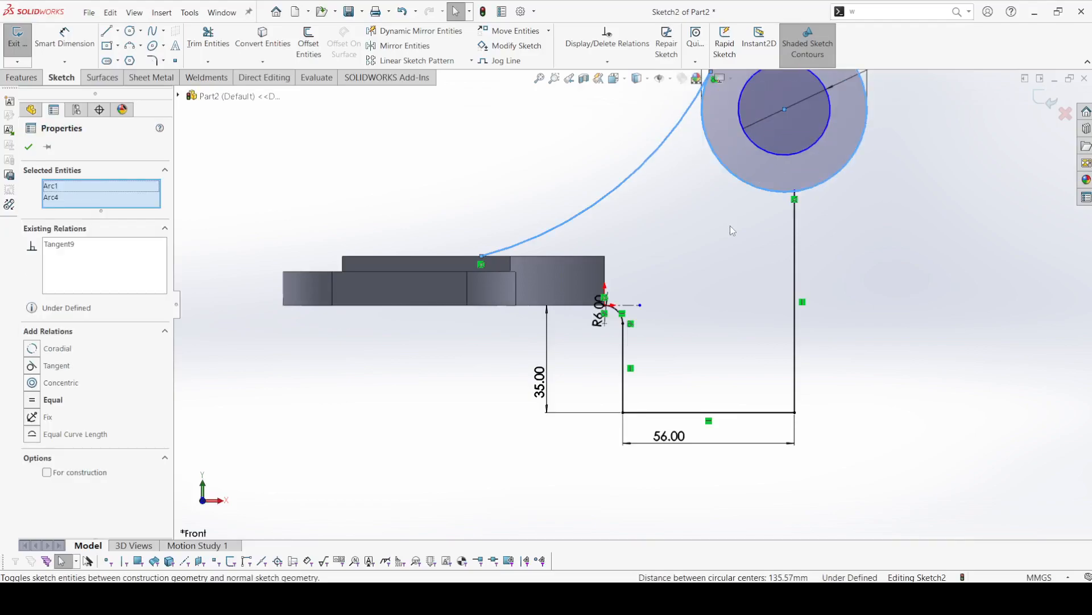
click(730, 226)
Make the large arc tangent to the base's top edge.
click(594, 206)
ctrl+click(565, 256)
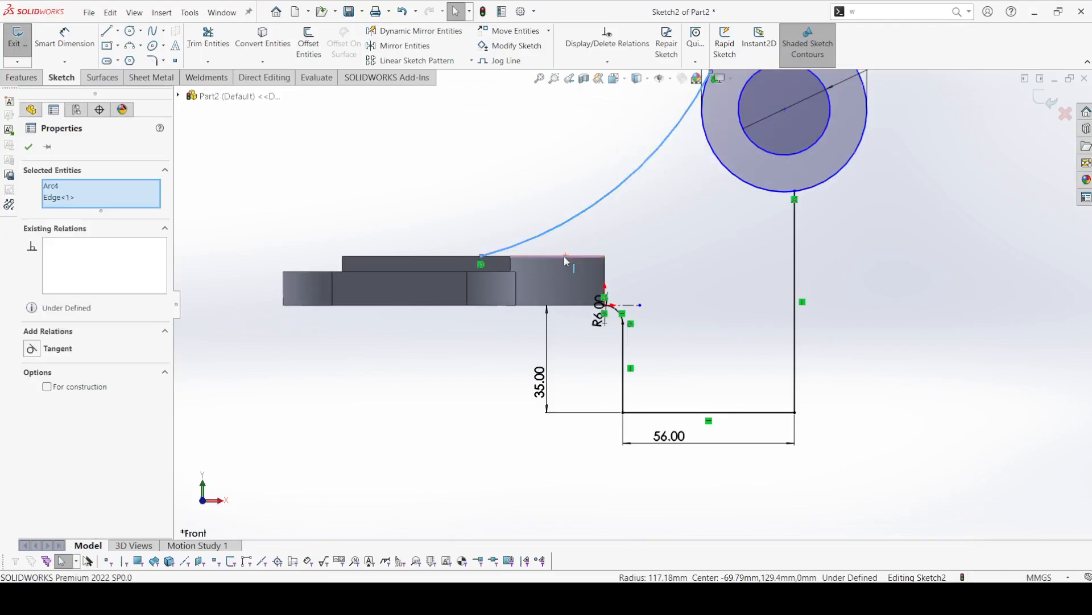
click(624, 216)
click(633, 267)
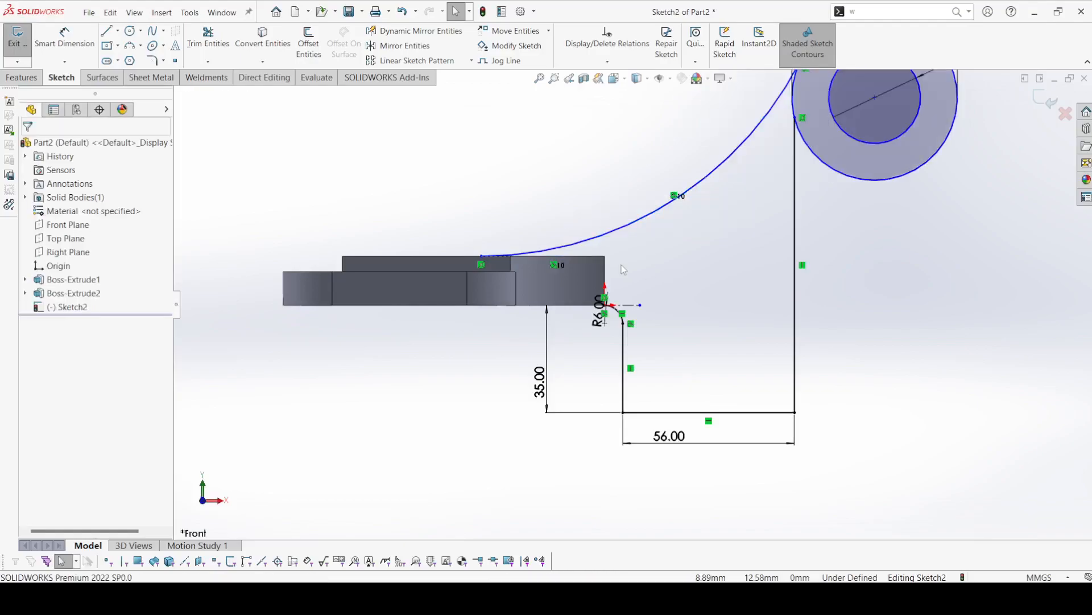
scroll(683, 219, up, 2)
scroll(760, 193, down, 5)
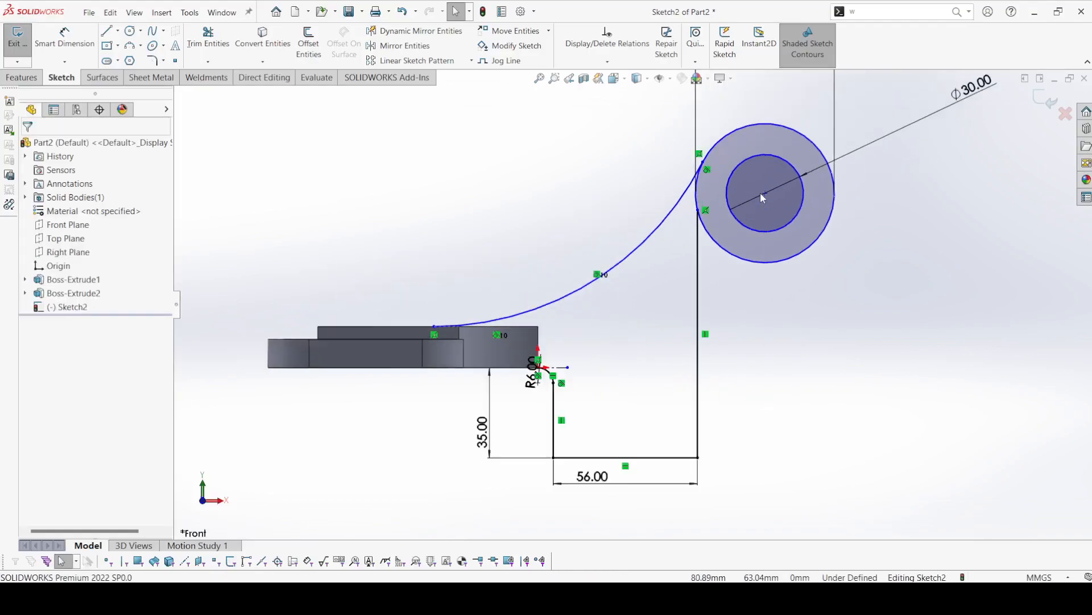
Dimension the horizontal distance from the base's end edge to the far side of the outer circle as 89 mm.
click(61, 51)
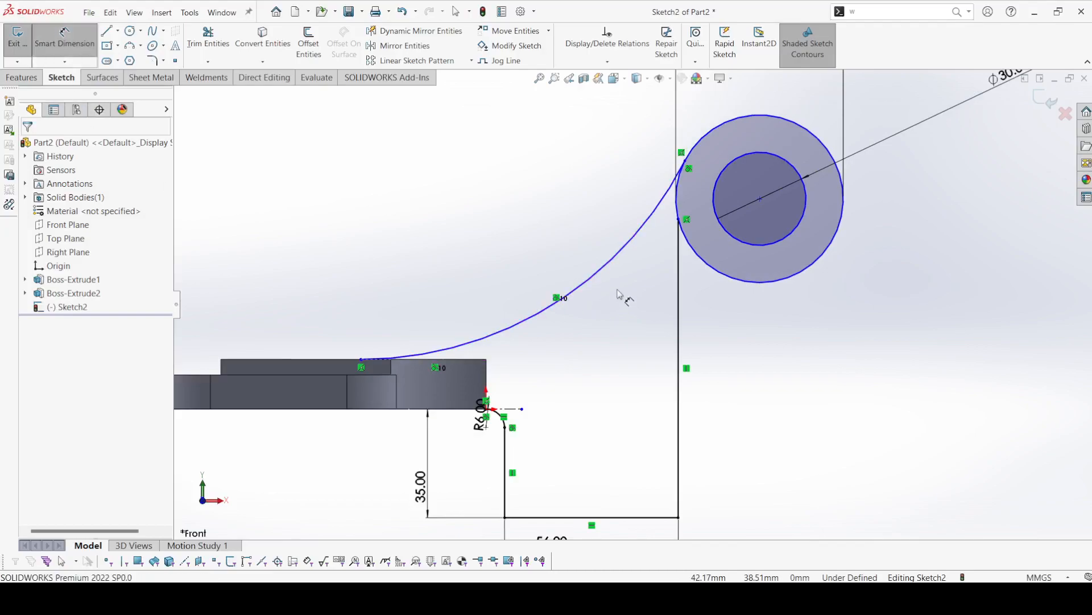
click(845, 205)
key(Escape)
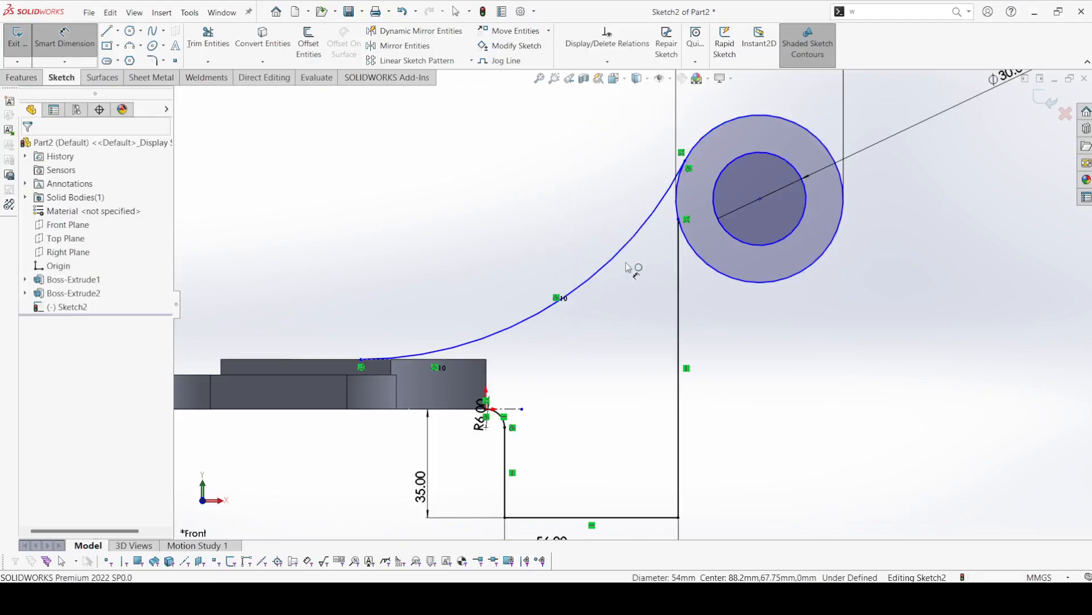
click(844, 206)
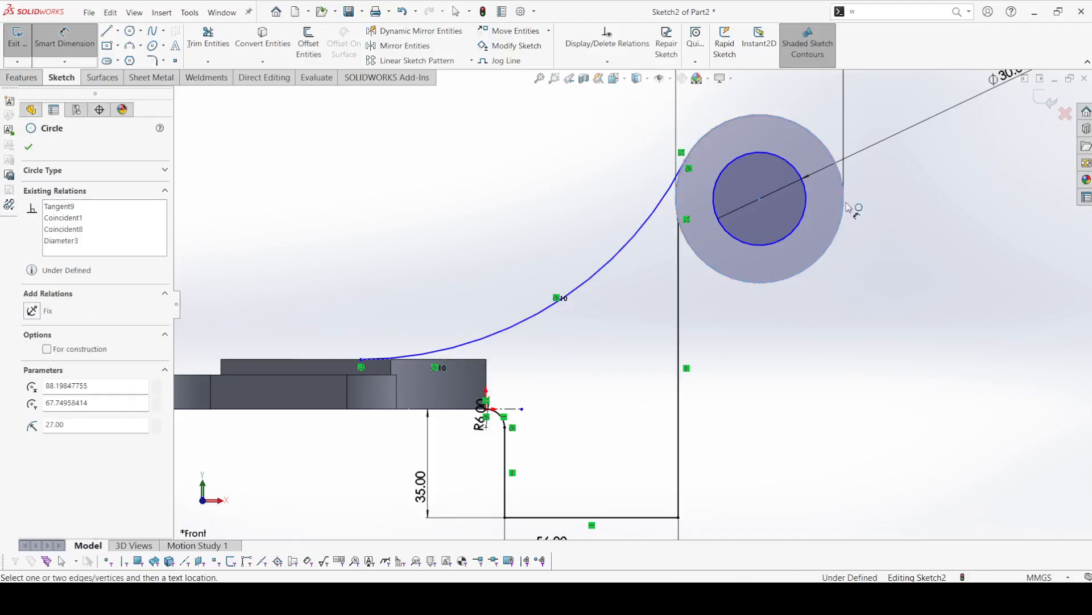
click(487, 378)
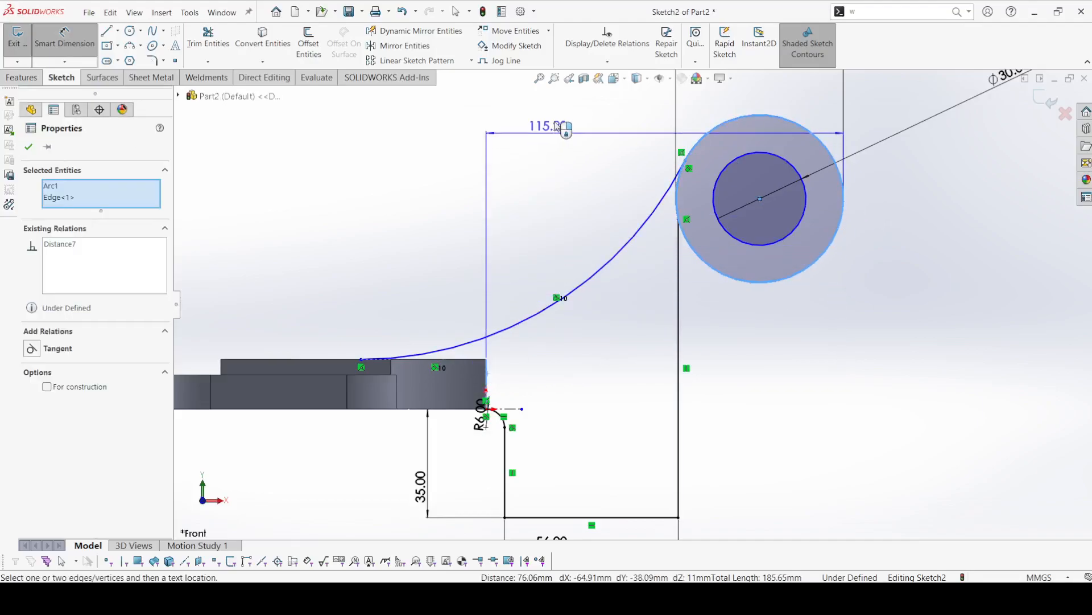
click(589, 155)
text(89)
key(Return)
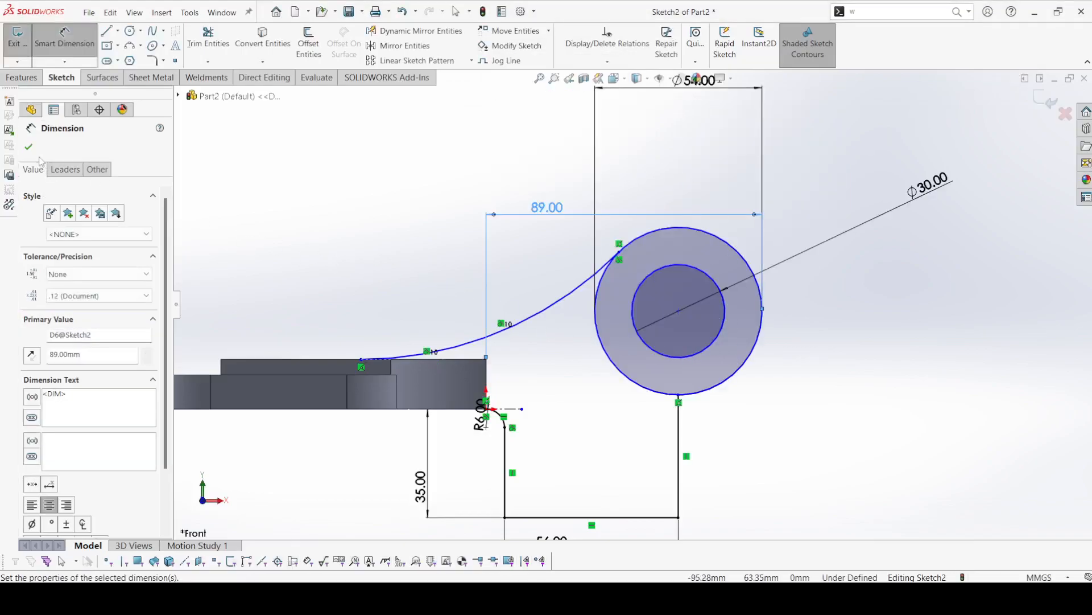
click(29, 147)
Set the large arc's radius to 145 mm with a dimension.
click(536, 315)
click(518, 288)
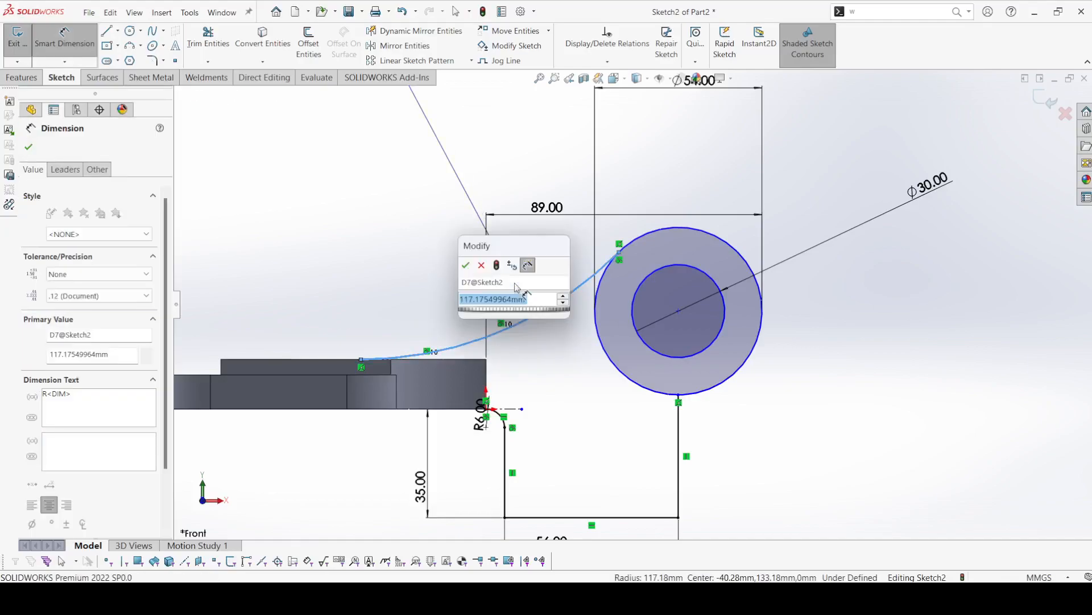
text(145)
key(Return)
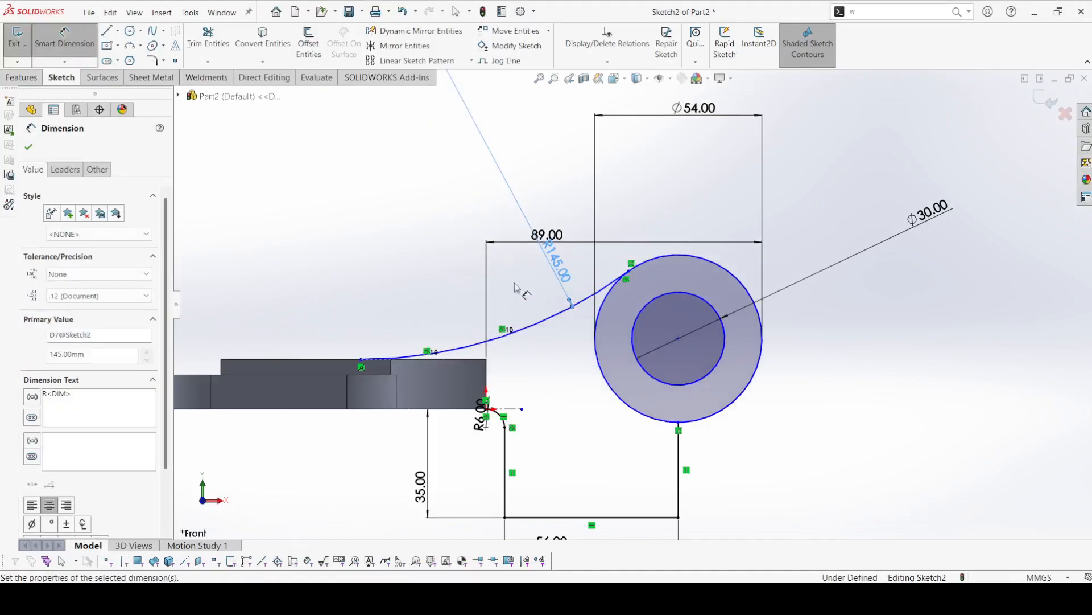
key(f)
click(30, 148)
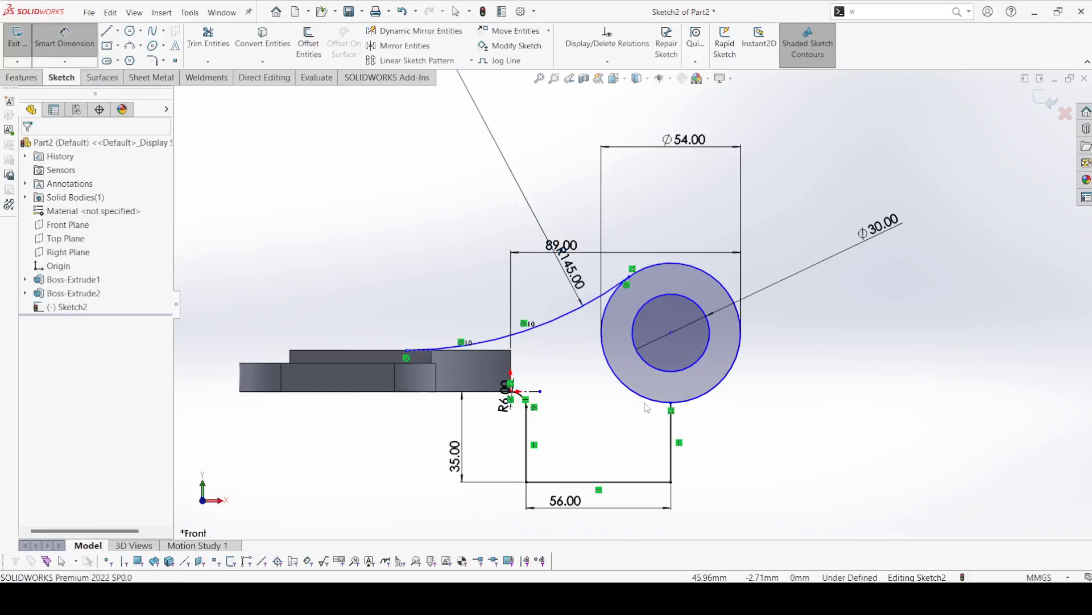
Draw a circle of about 7 mm radius inside the lower rectangular part of the profile.
click(131, 30)
scroll(576, 461, down, 5)
click(636, 392)
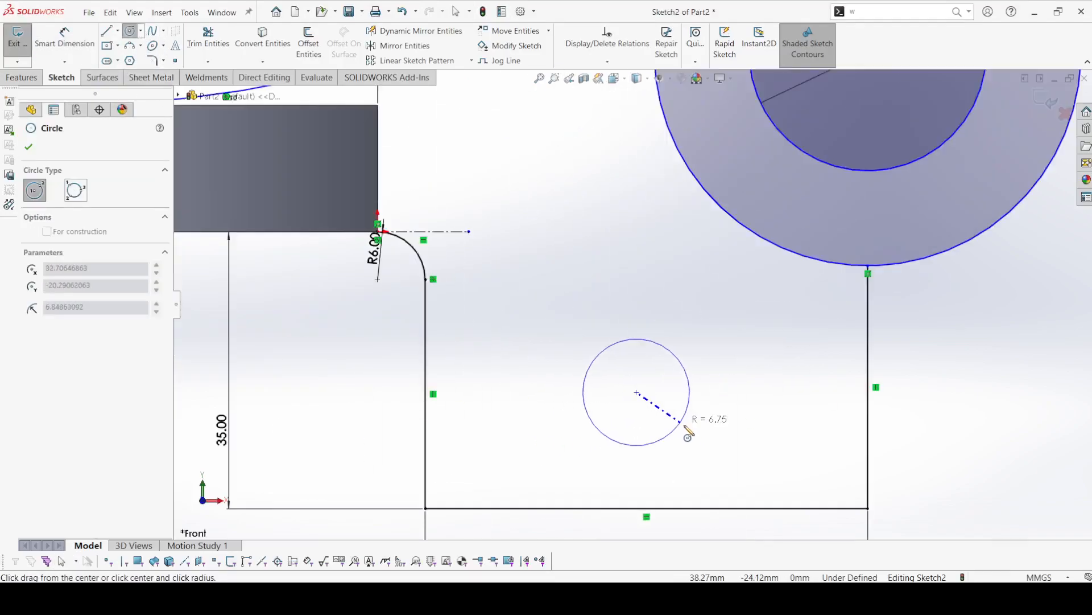
click(690, 415)
key(Escape)
Set the diameter of the circle in the lower rectangular part to 24 mm with a dimension.
click(76, 49)
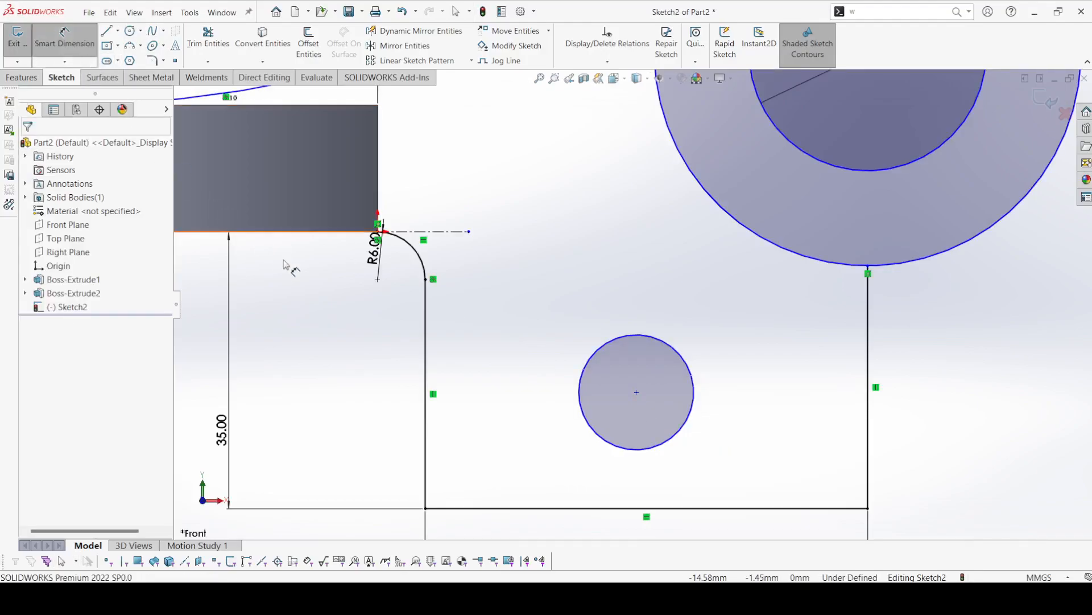
click(586, 375)
click(549, 273)
text(24)
key(Return)
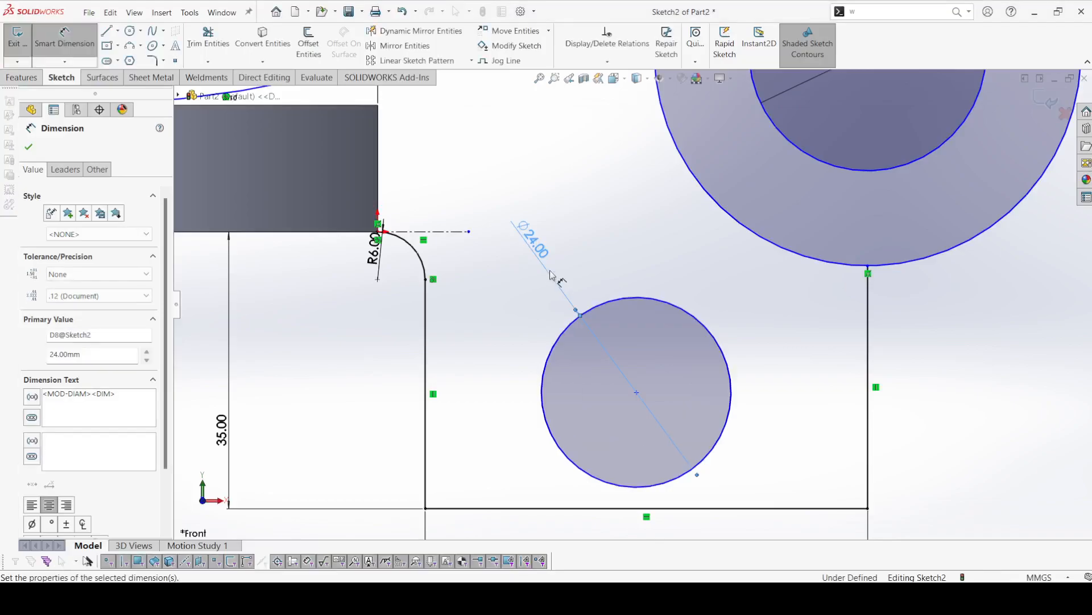
Dimension the lower circle's center 20 mm above the bottom horizontal line.
click(716, 508)
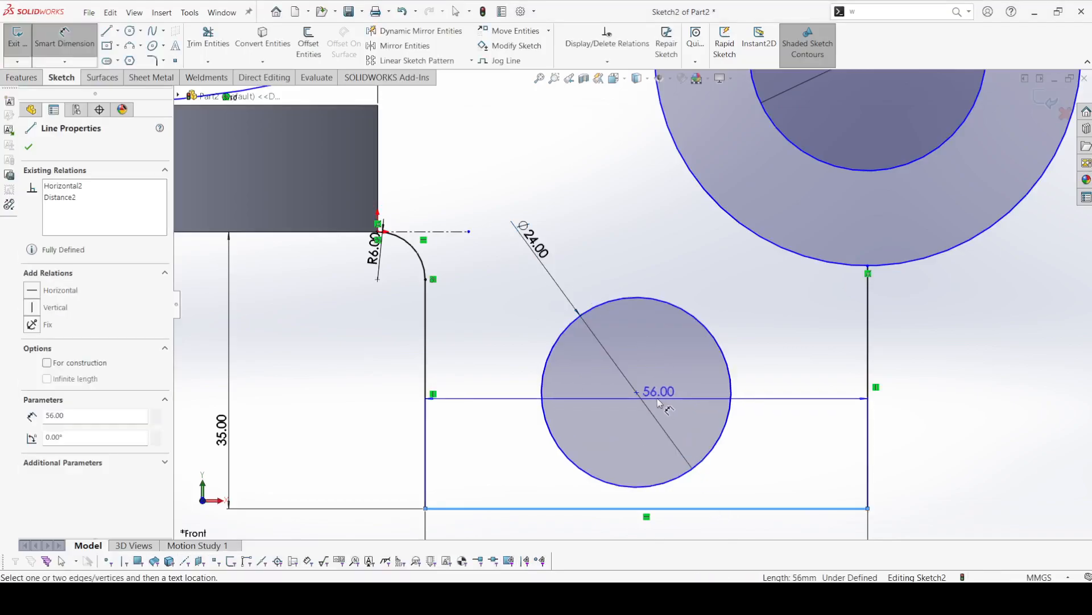
click(637, 392)
click(944, 436)
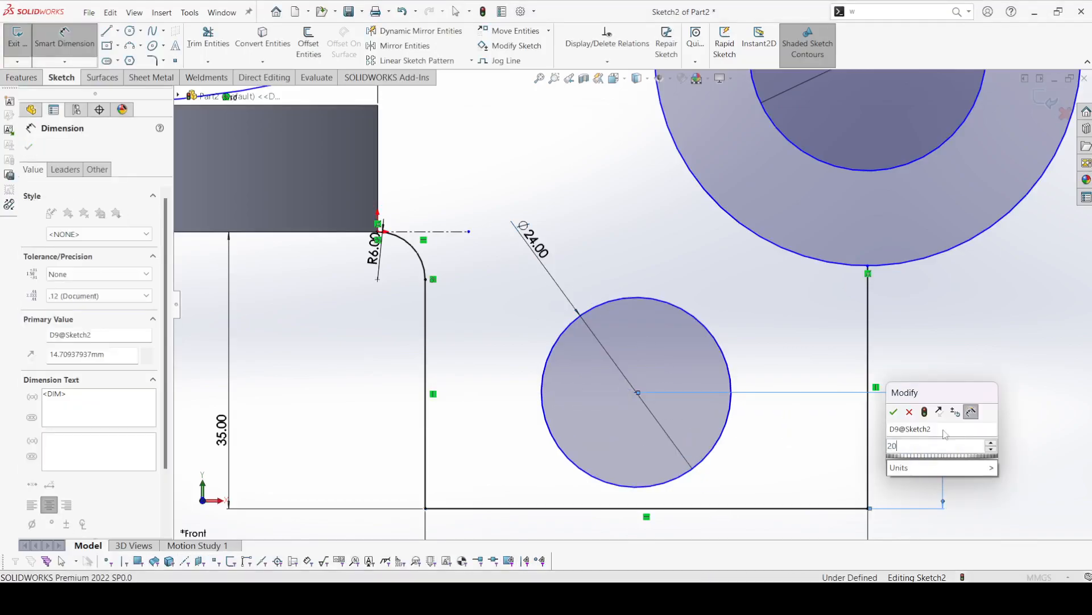
text(20)
key(Return)
key(z)
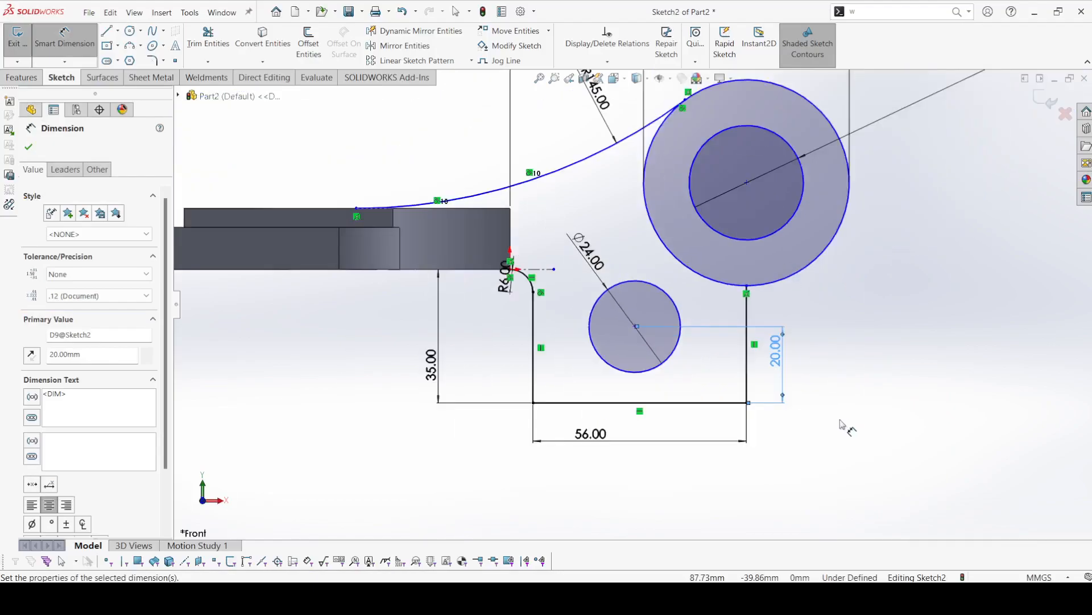
Set the vertical distance between the lower circle's center and the ring's center to 50 mm.
click(636, 326)
click(747, 183)
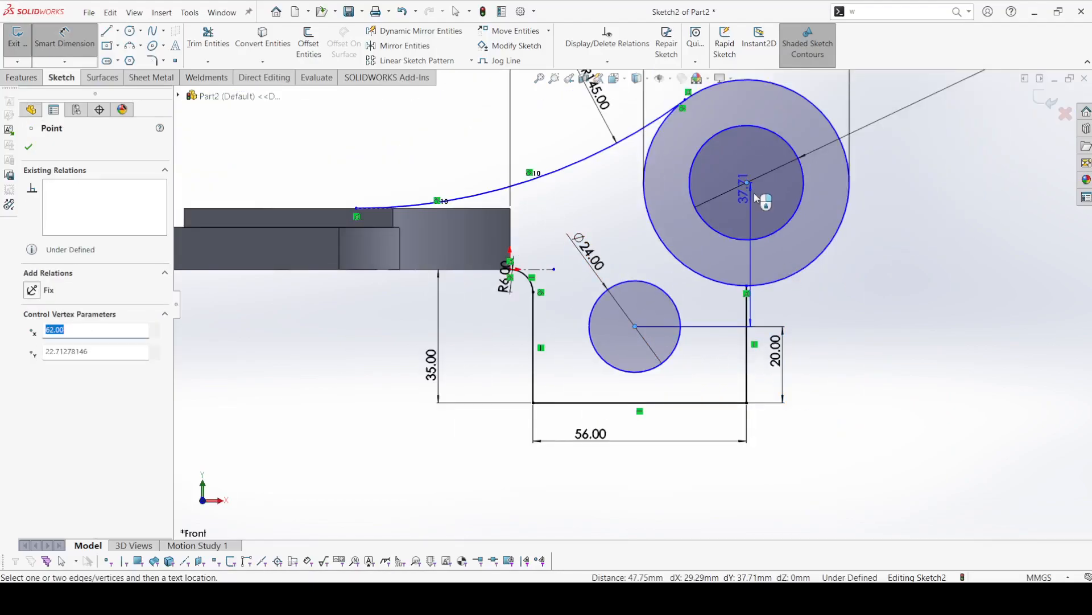
text(0)
key(Return)
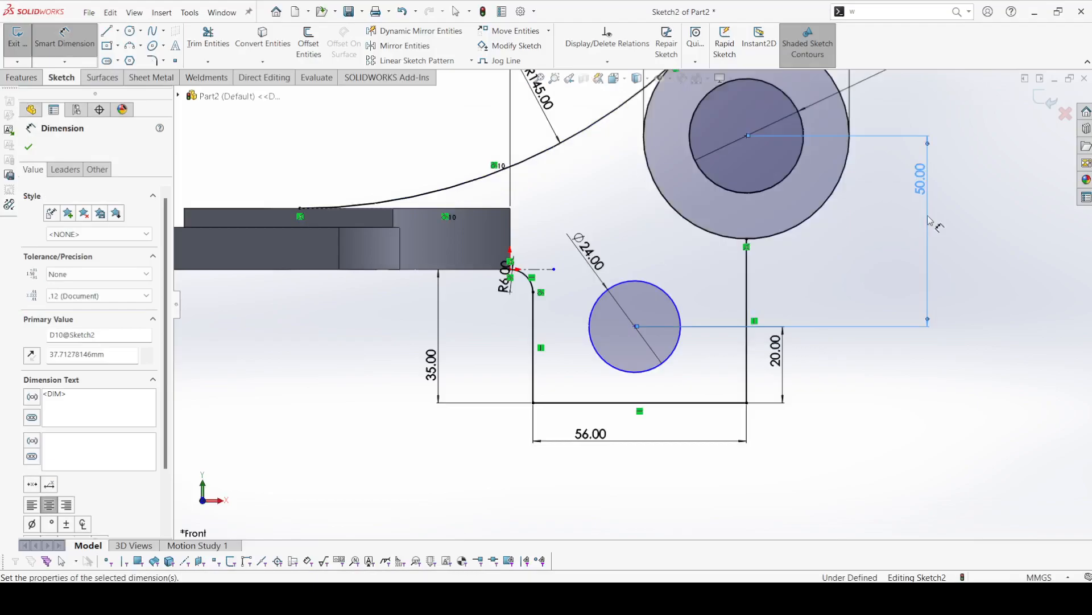
click(31, 146)
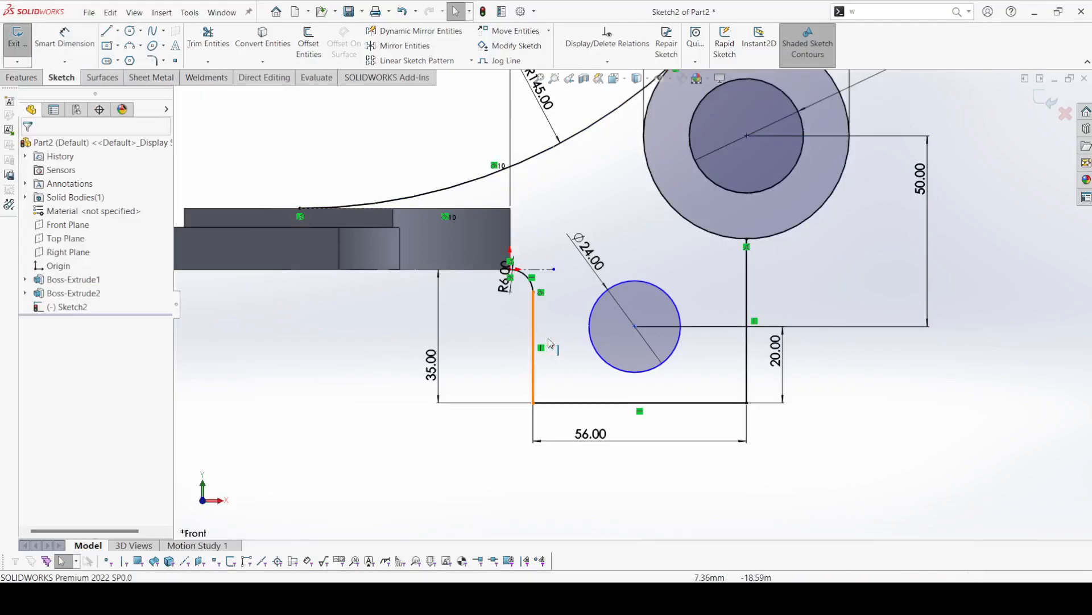
Align the lower circle's center vertically with the midpoint of the bottom horizontal line.
scroll(526, 346, down, 3)
click(759, 305)
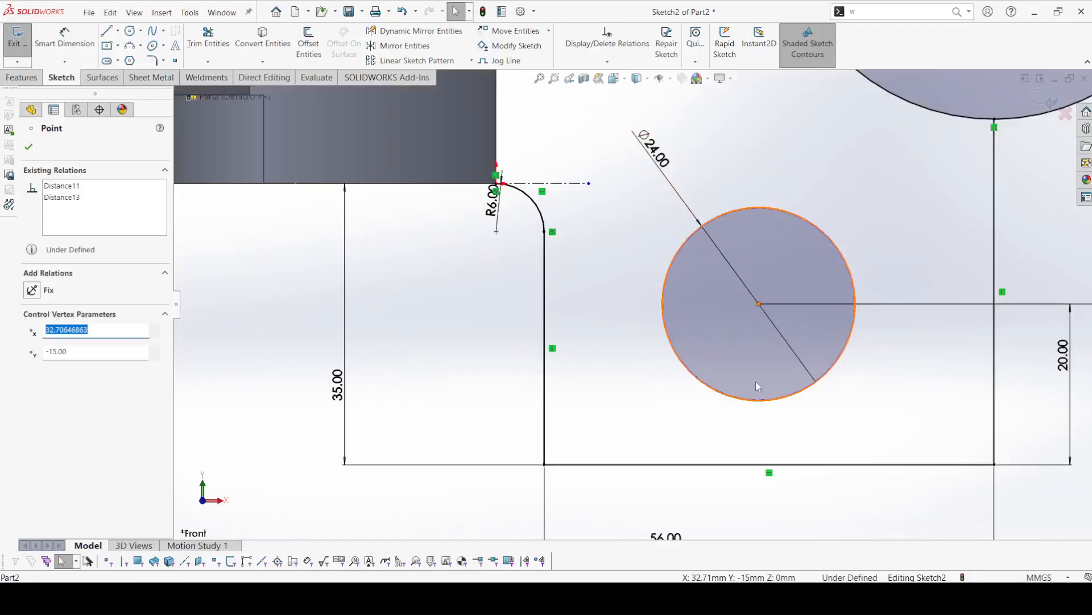
ctrl+click(769, 464)
click(820, 416)
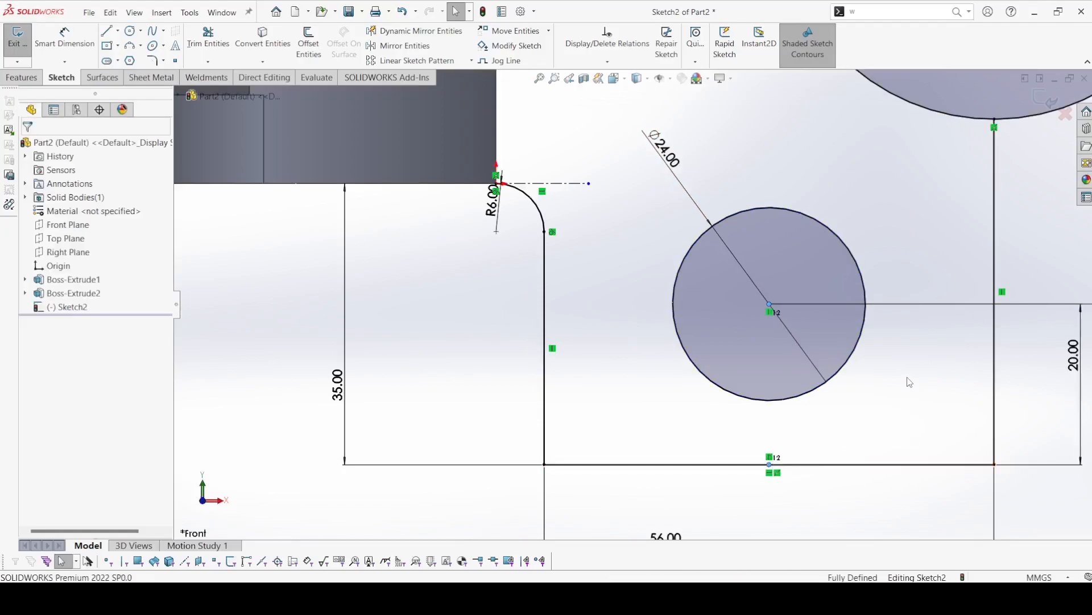
scroll(861, 371, up, 5)
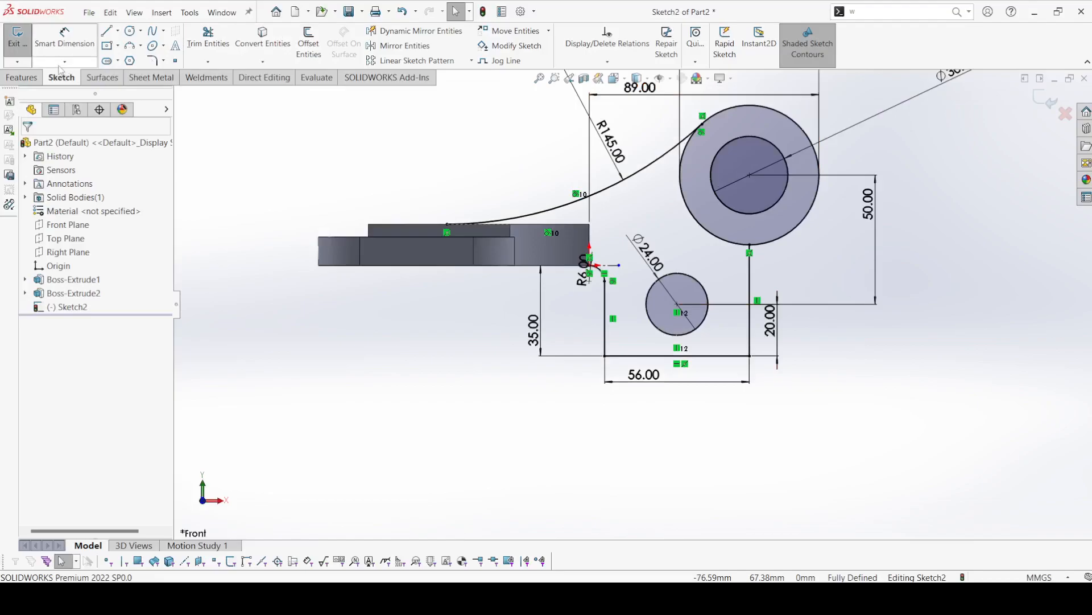
click(20, 81)
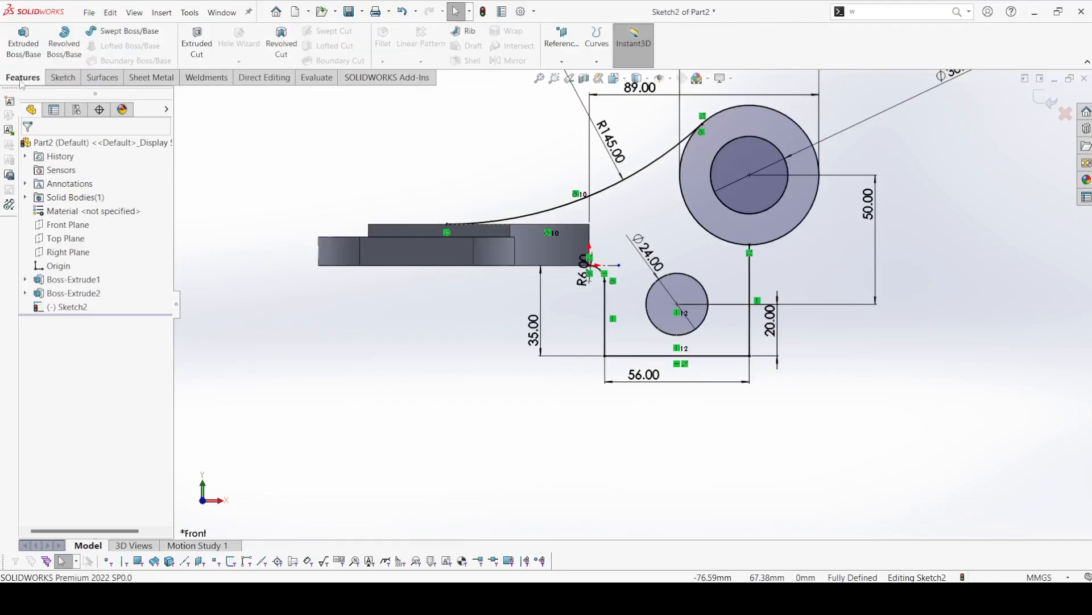
click(24, 51)
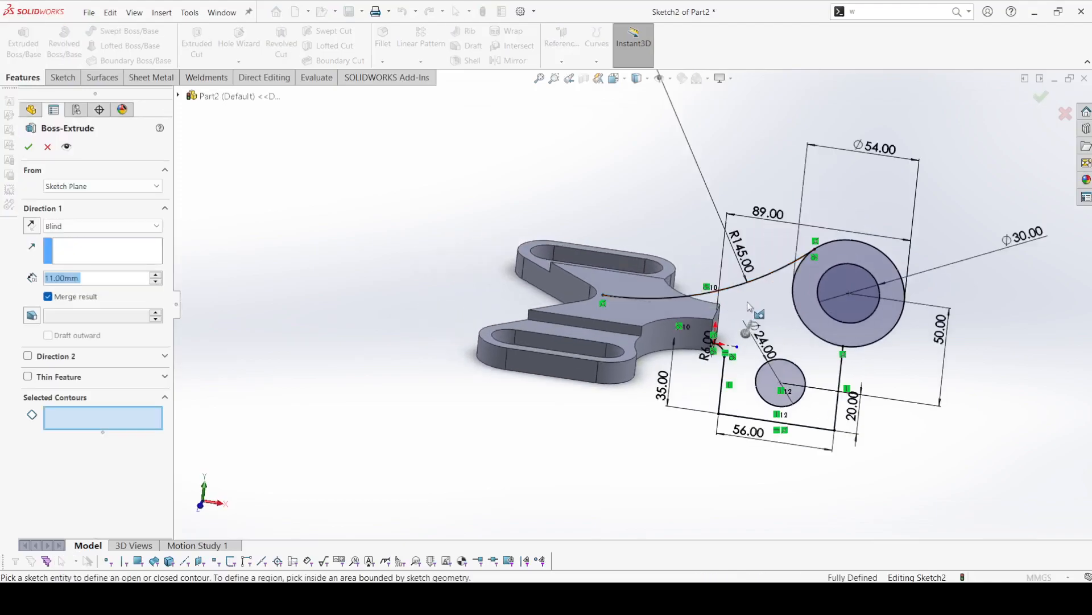
click(48, 147)
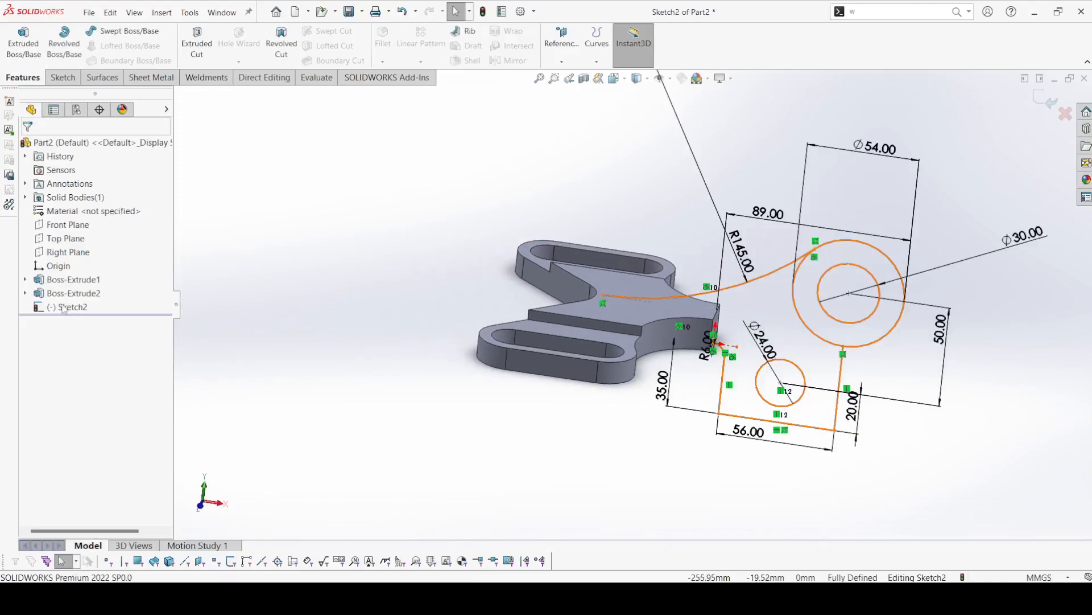
Draw a vertical line from the large arc's end to the base's bottom edge and a horizontal line of about 55 mm to the fillet arc's start.
click(71, 307)
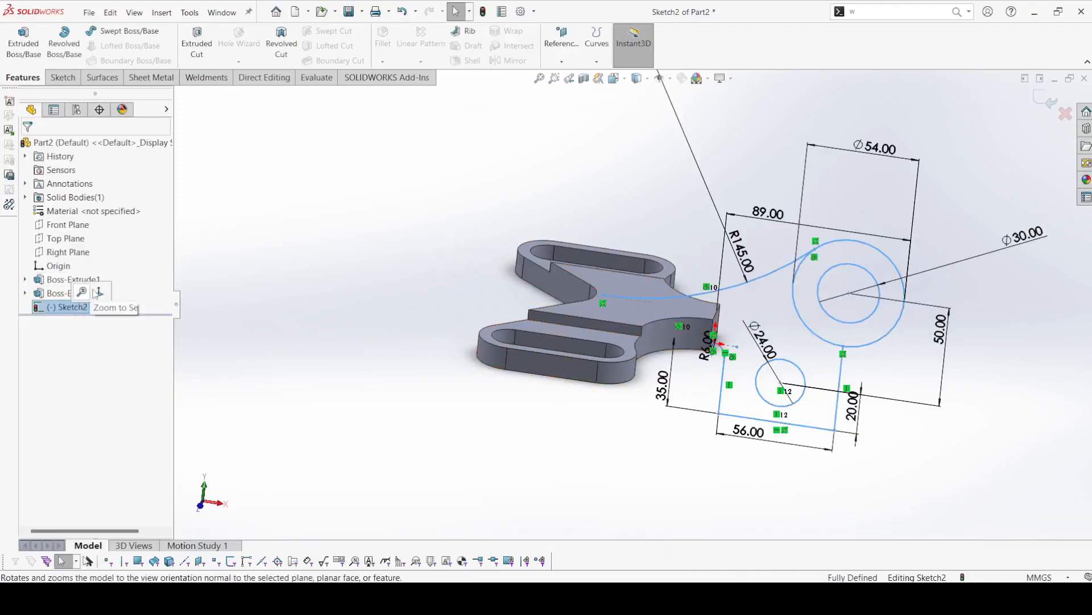
click(112, 295)
click(232, 282)
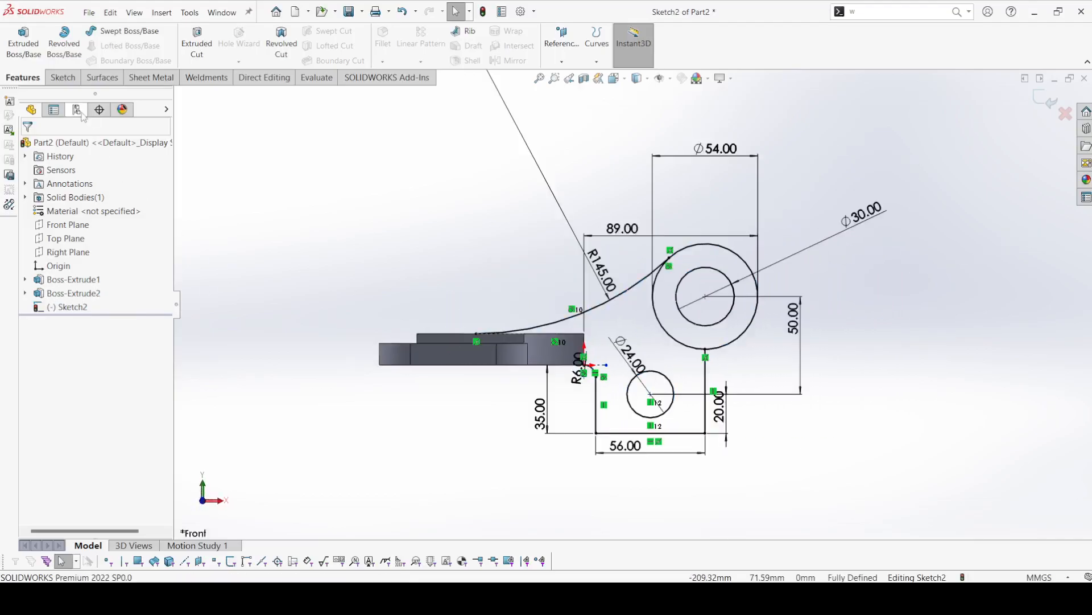
click(63, 78)
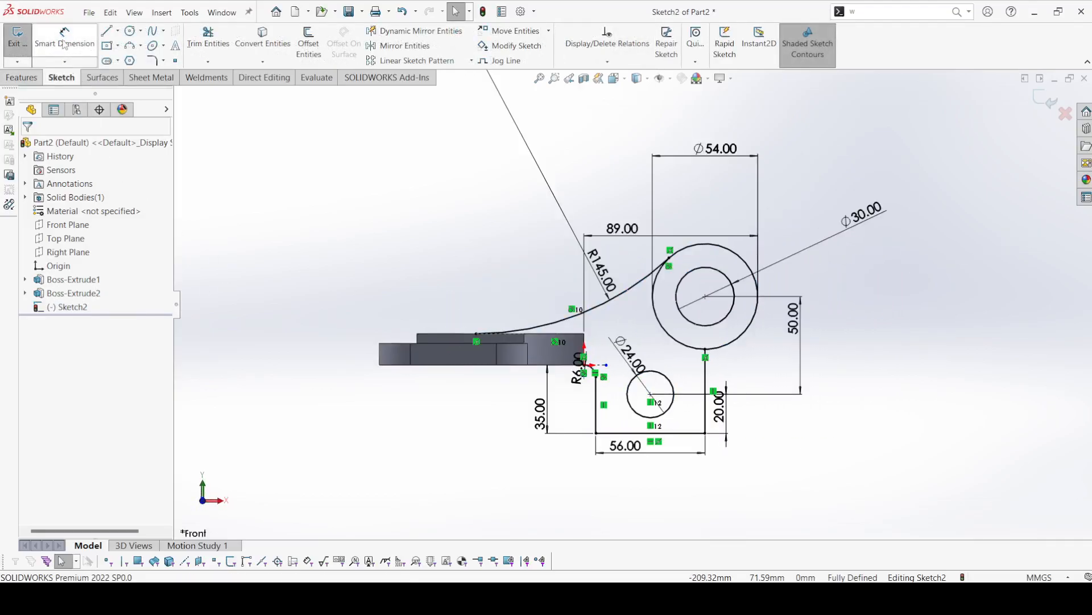
click(106, 31)
scroll(574, 359, down, 4)
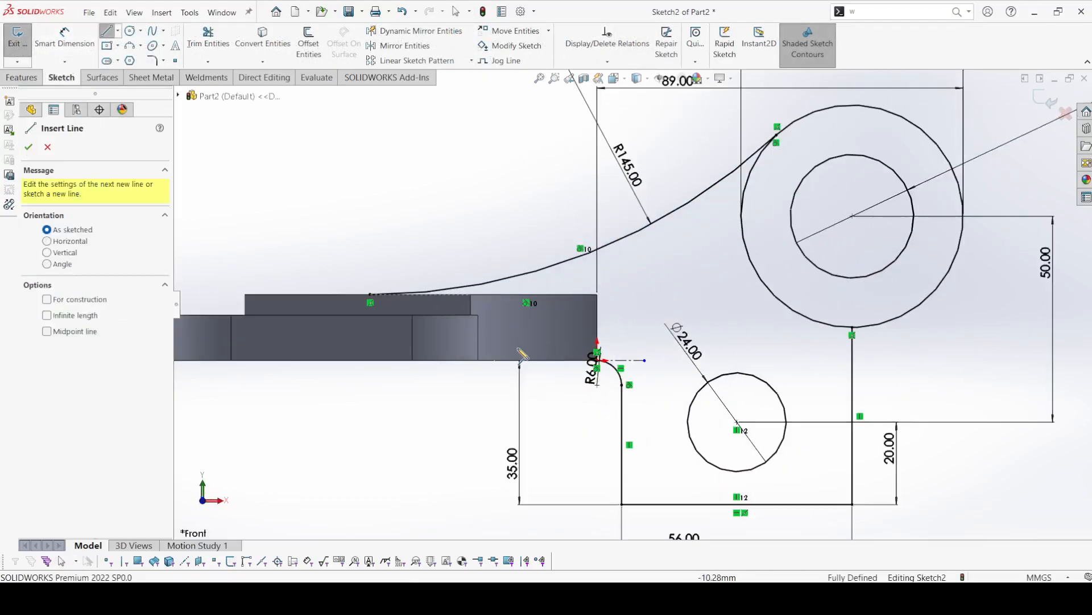
click(370, 295)
click(370, 360)
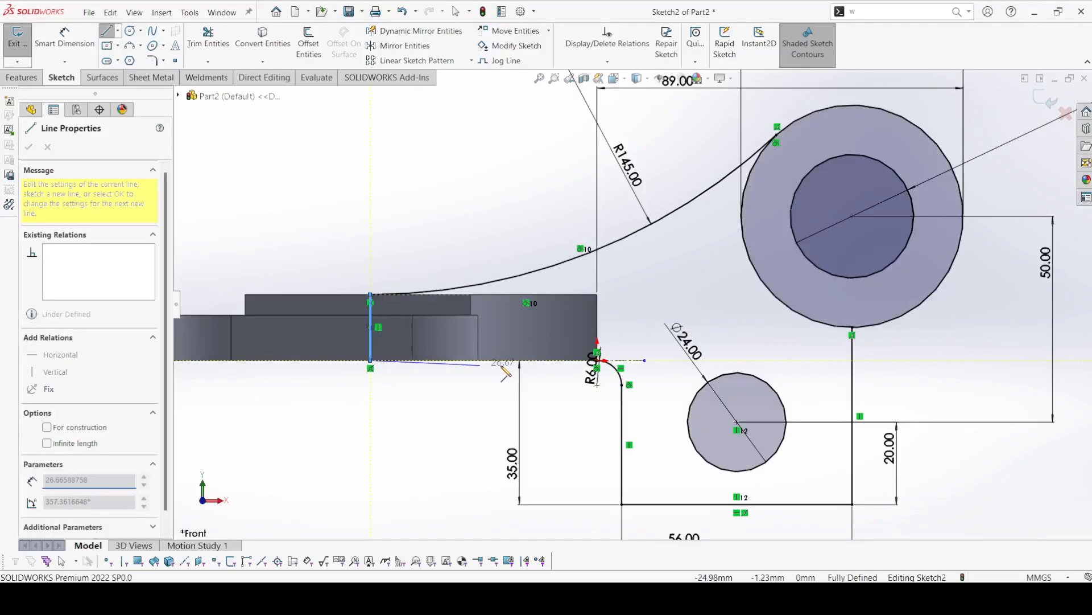
click(597, 361)
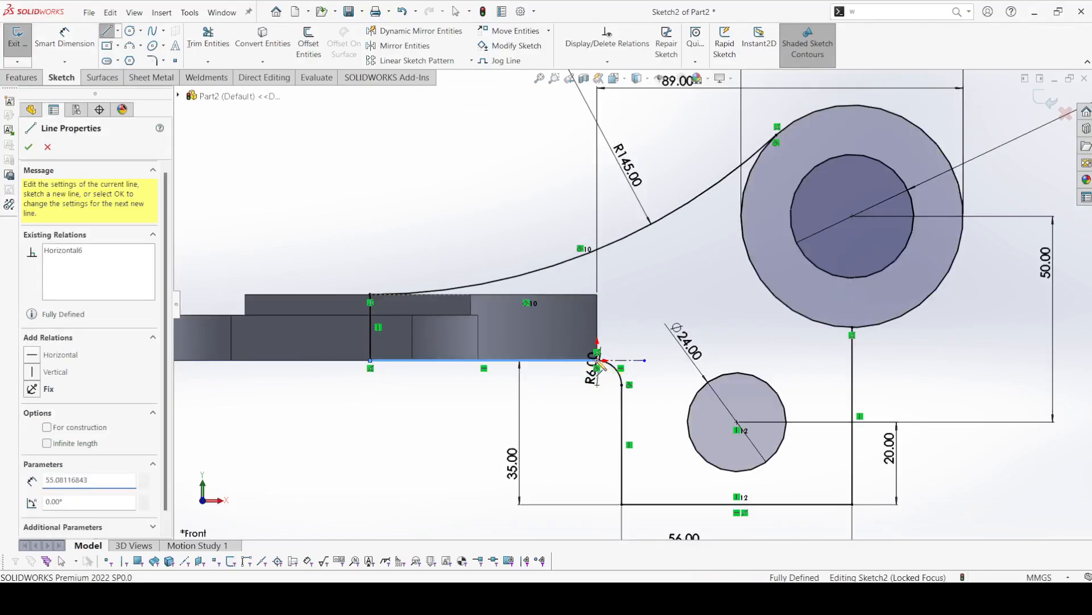
key(Escape)
scroll(490, 405, up, 2)
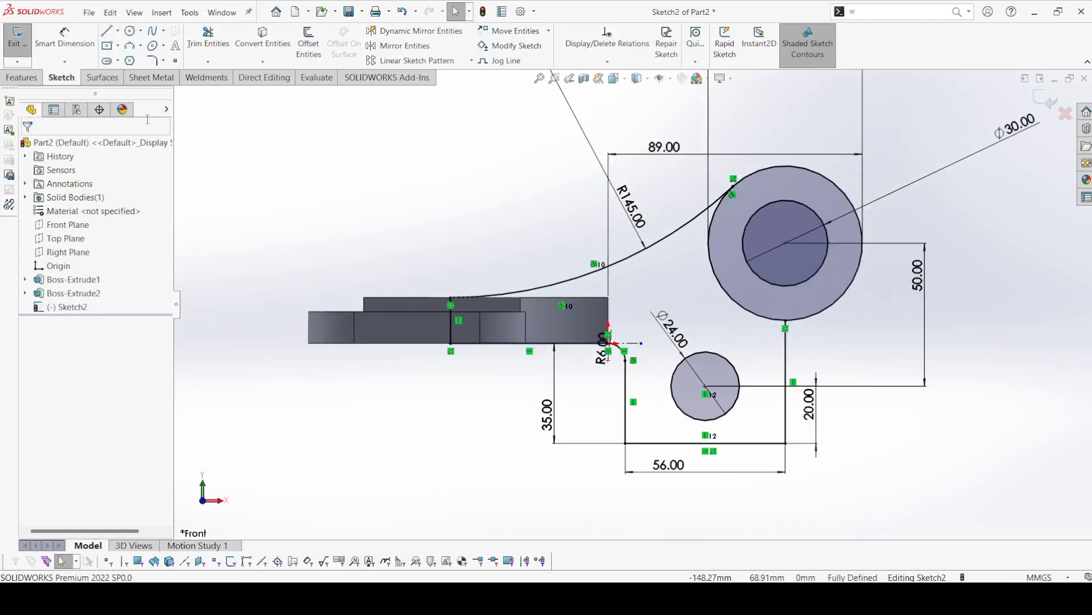
Extrude the curved arm region and the ring region together, using Mid Plane with a depth of 22 mm.
click(22, 77)
click(23, 40)
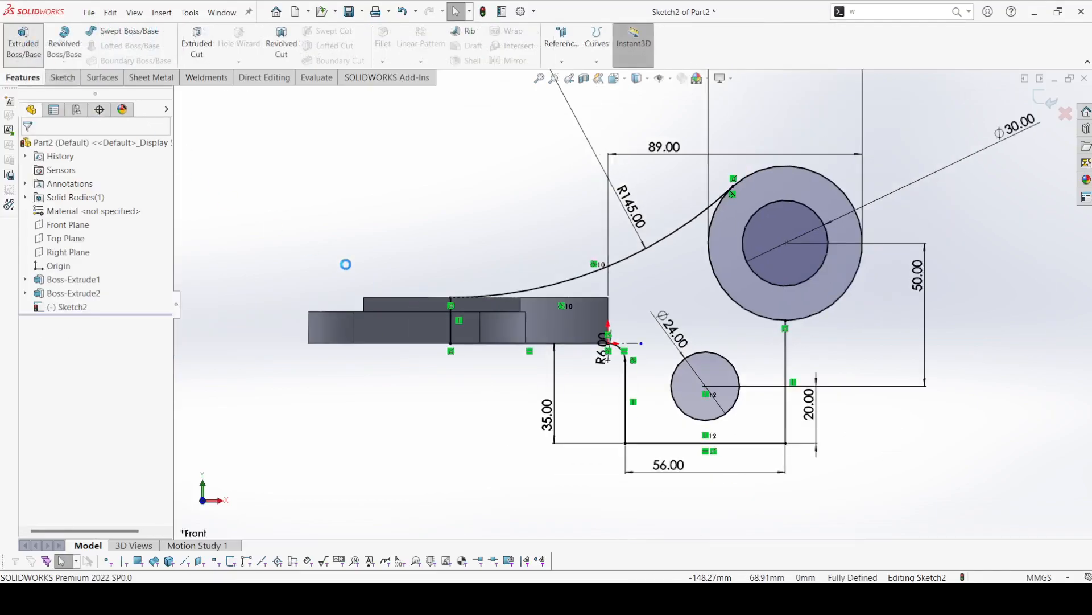
click(693, 312)
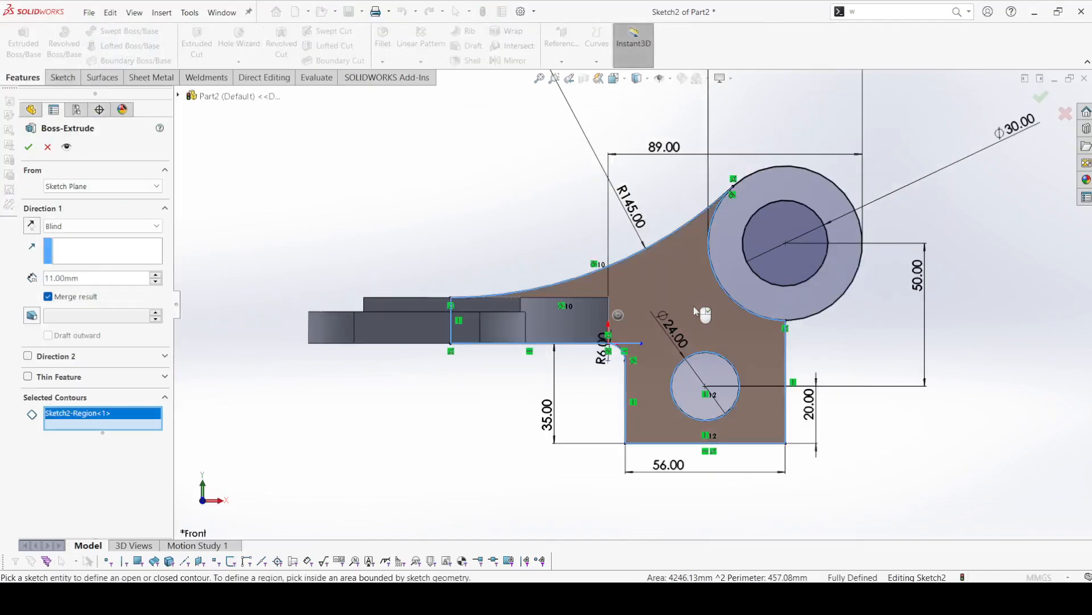
click(748, 285)
scroll(648, 313, up, 2)
mouse_move(653, 316)
middle_down()
mouse_move(639, 402)
mouse_move(665, 435)
middle_up()
click(103, 225)
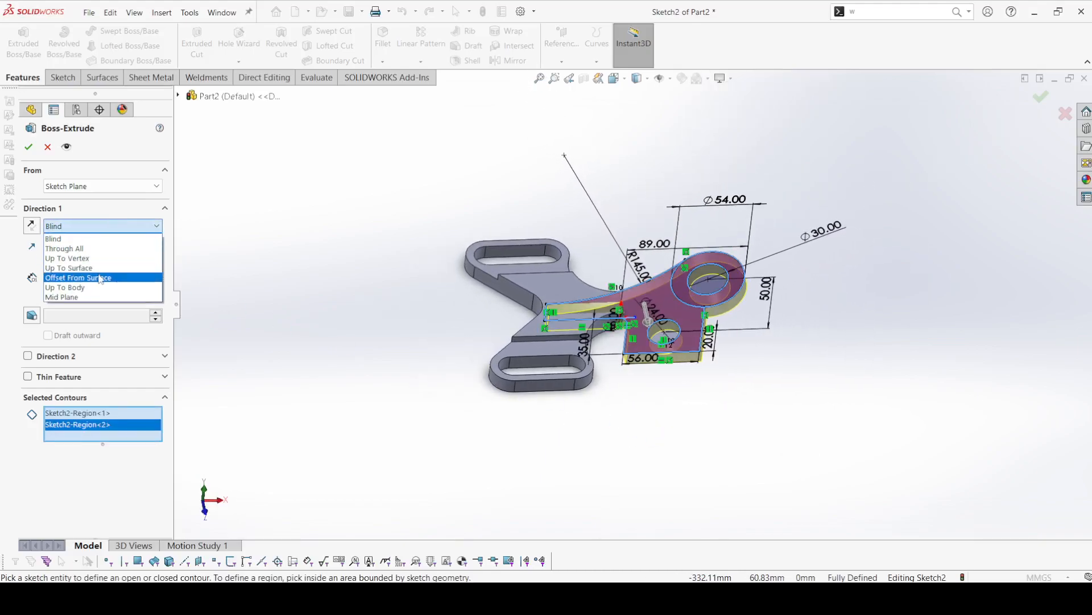
click(100, 297)
middle_drag(174, 309, 119, 285)
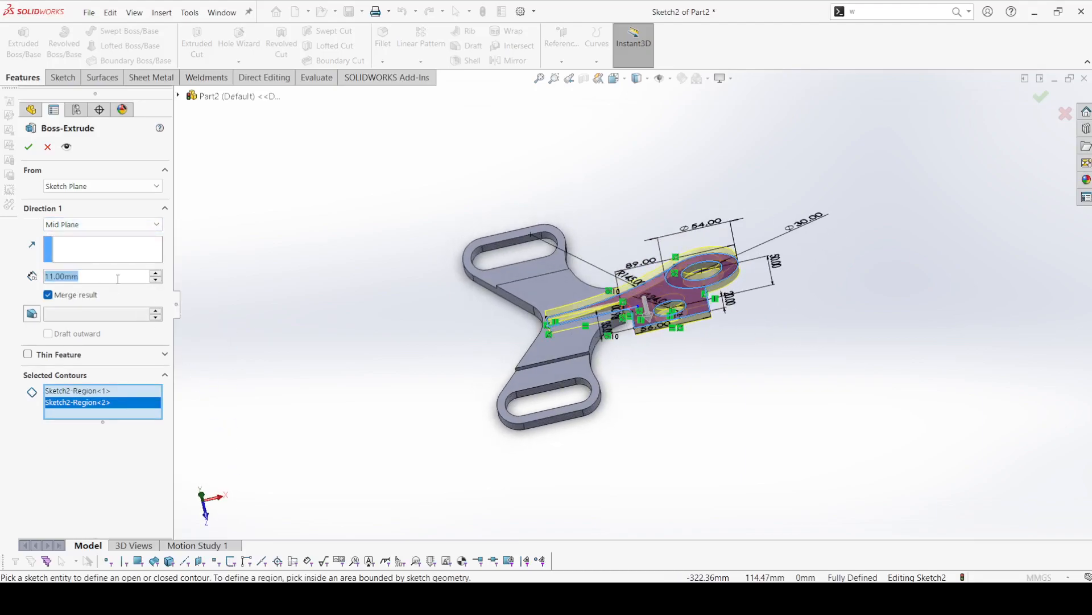
text(22)
key(Return)
click(28, 146)
Set up a constant-size 6 mm fillet on the edge where the ring meets the block below it.
middle_drag(311, 350, 319, 260)
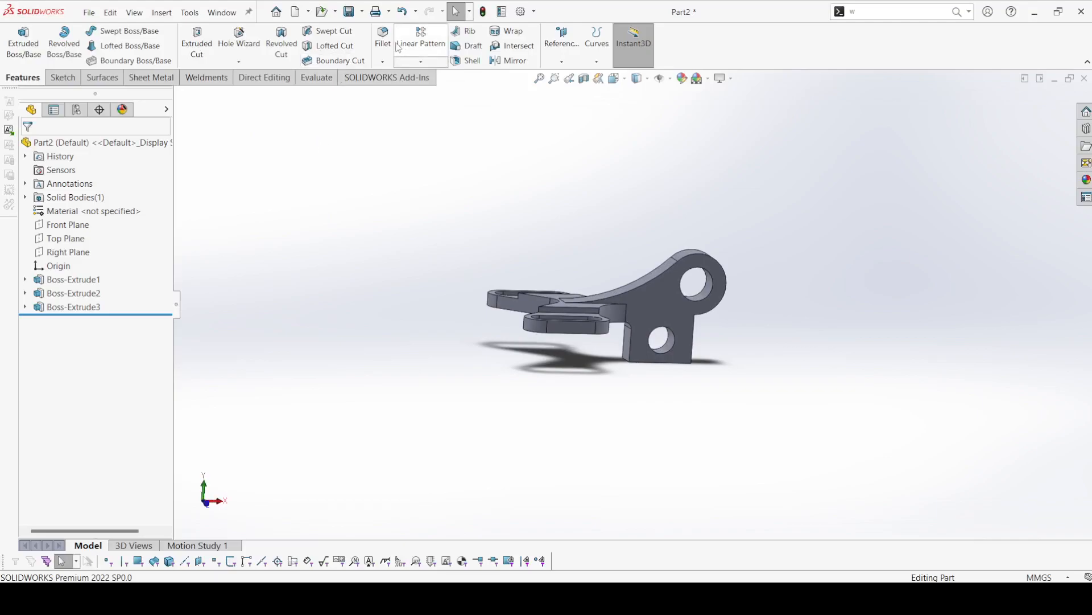
middle_drag(703, 370, 573, 261)
scroll(572, 262, down, 5)
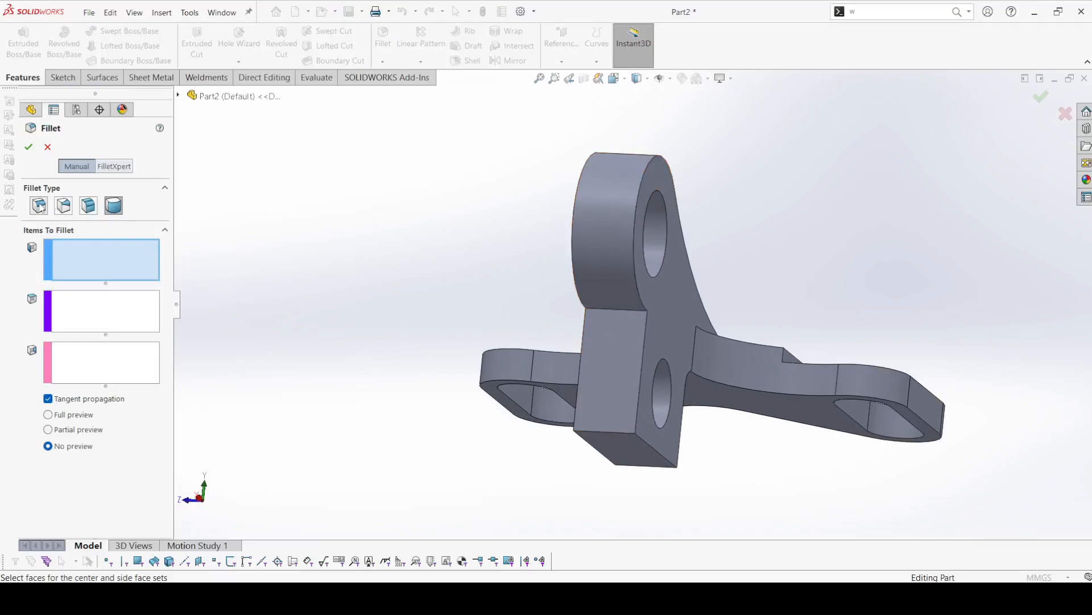
click(39, 206)
click(626, 309)
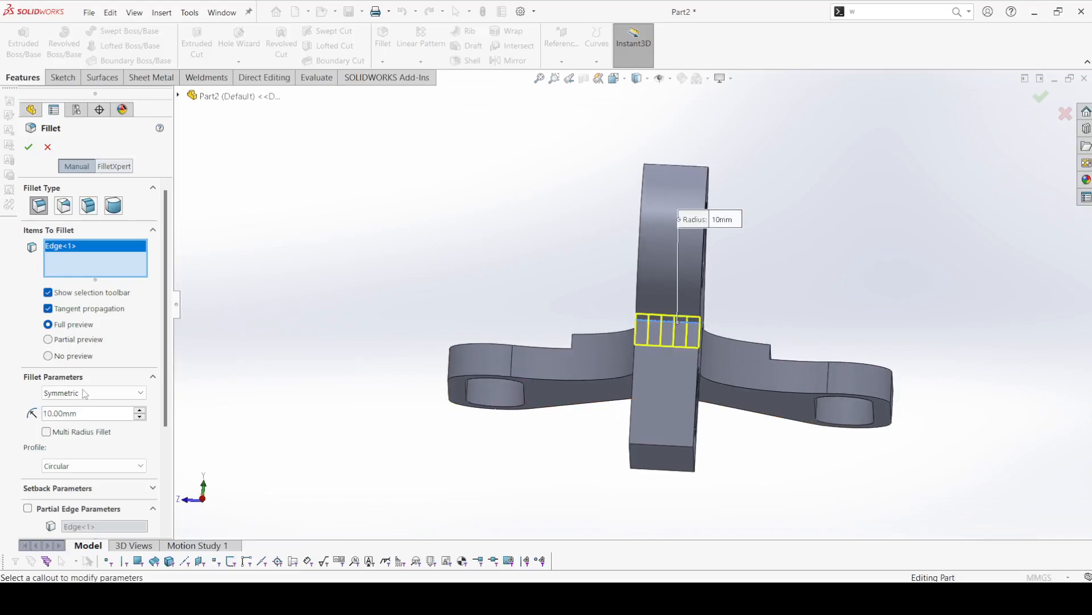
text(6)
key(Return)
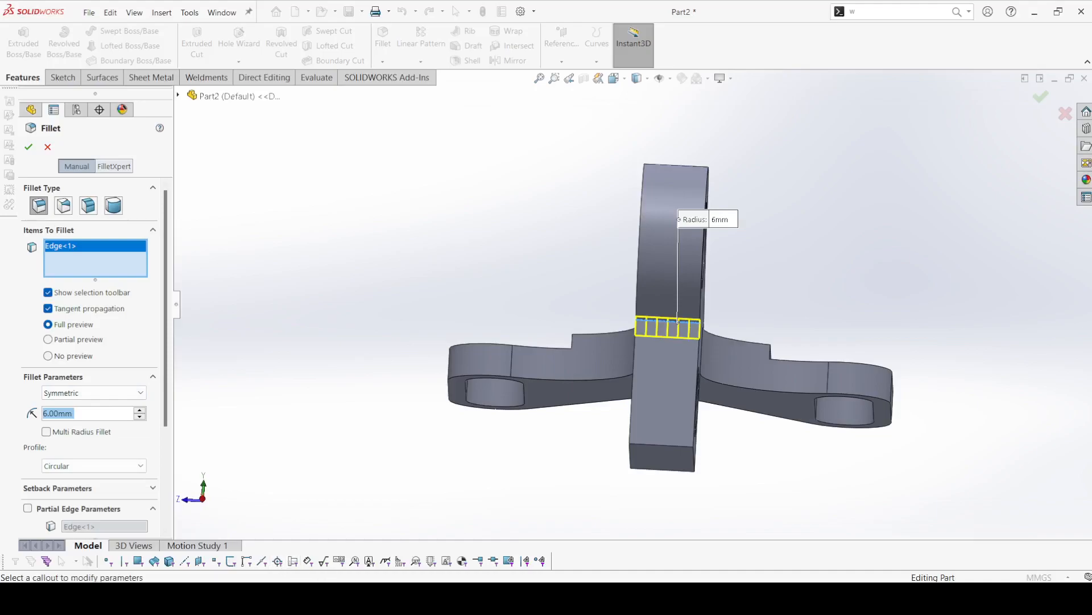
Include the two bottom corner edges of the block in the 6 mm fillet and apply it.
middle_drag(569, 365, 734, 484)
click(768, 504)
middle_drag(714, 519, 612, 547)
click(703, 484)
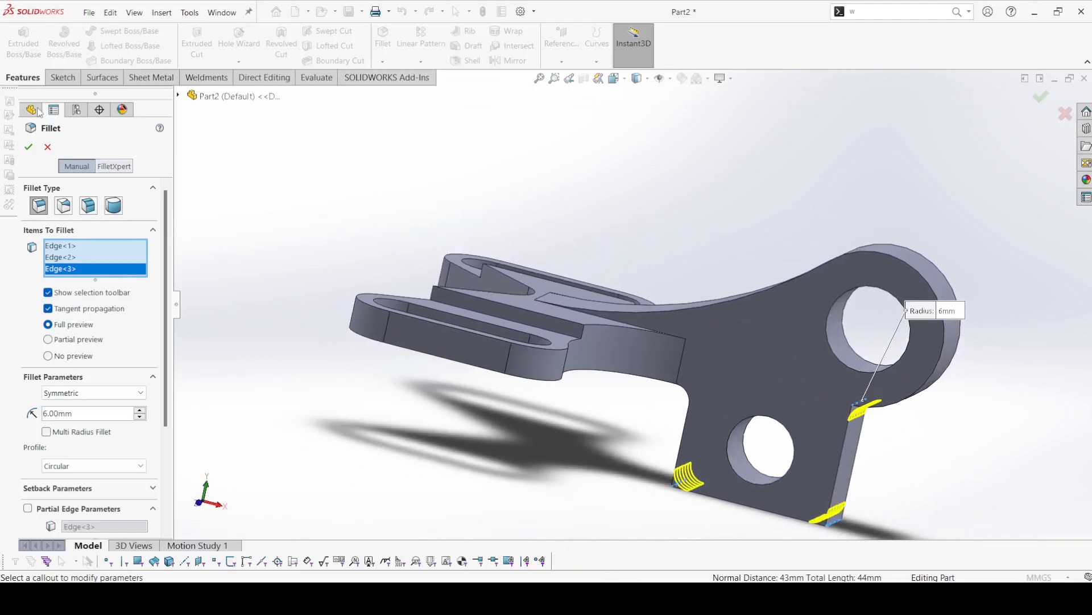
click(31, 147)
Set up a 1 mm, 45° chamfer on the step edge beside the front slot pad.
middle_drag(366, 402, 439, 471)
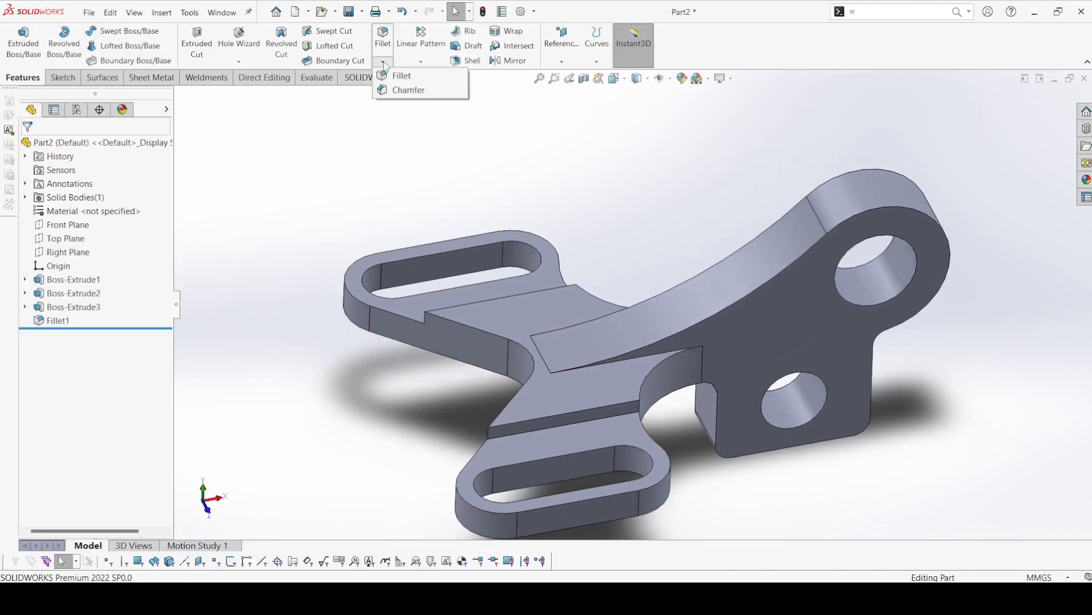
click(407, 90)
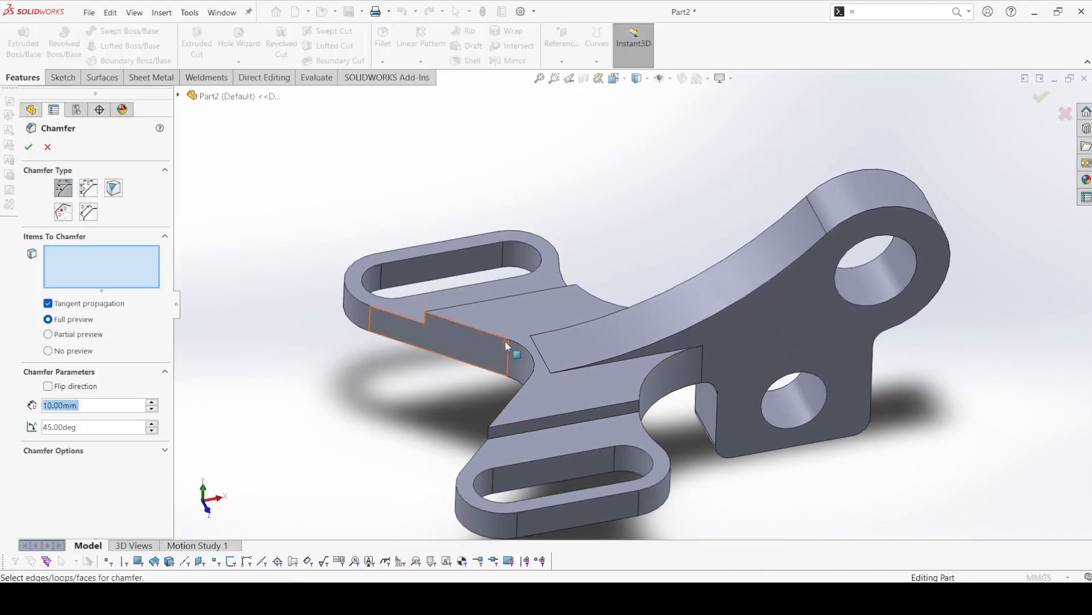
scroll(359, 419, up, 2)
scroll(610, 402, down, 3)
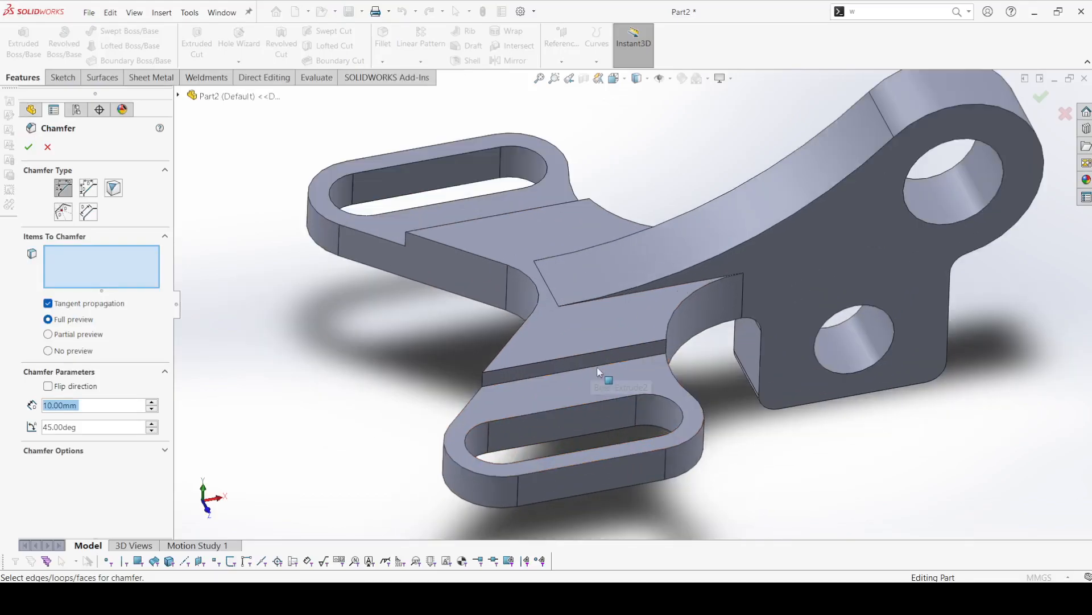
click(600, 371)
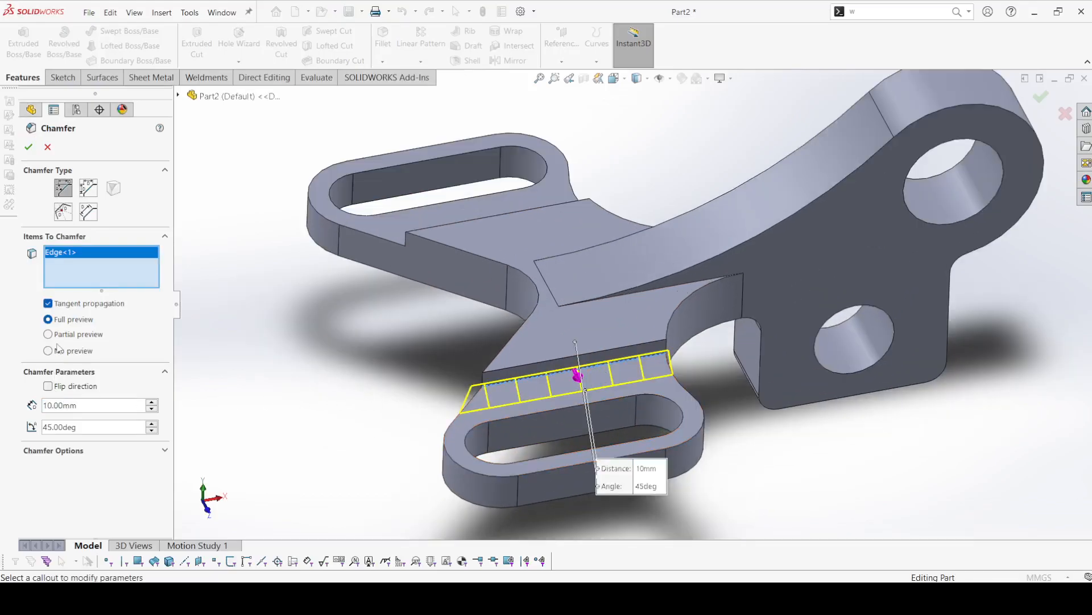
text(1)
key(Return)
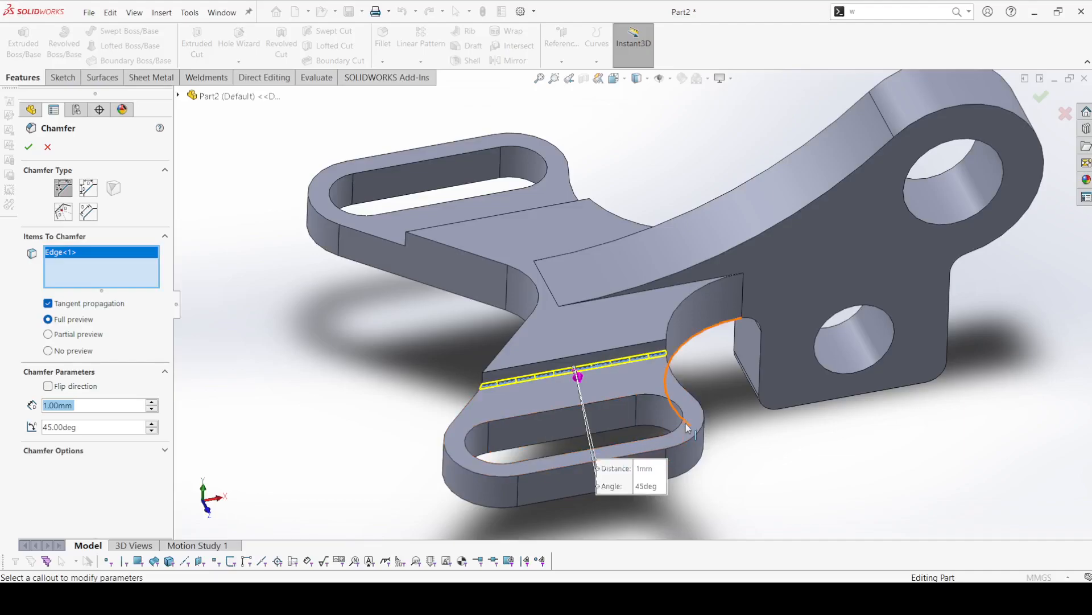
Add the front slot pad's outer rim and slot opening edges, on its top and underside, to the chamfer.
click(702, 435)
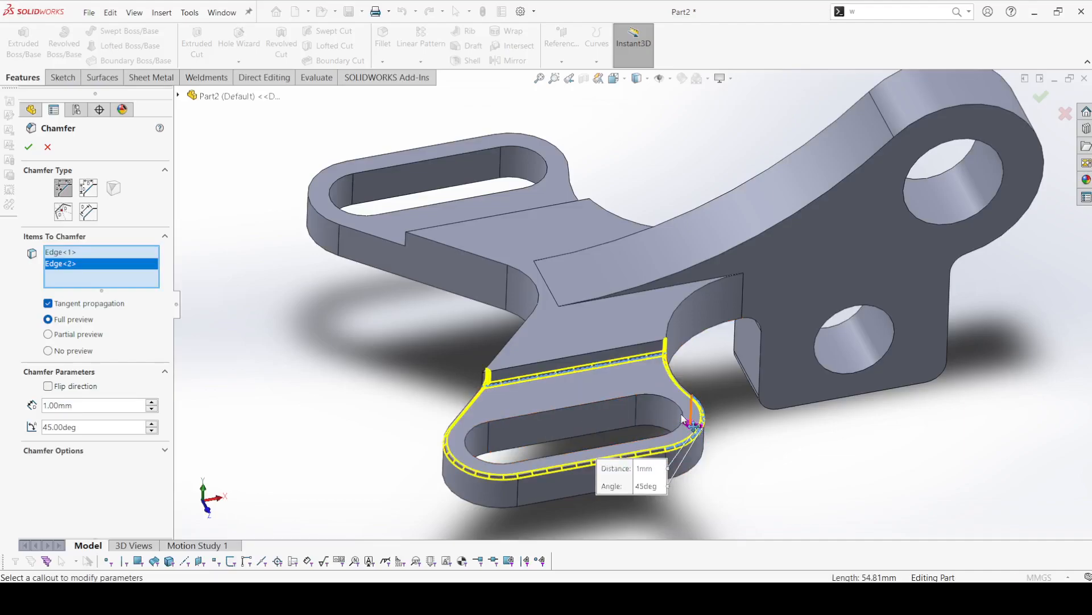
click(682, 412)
middle_drag(679, 443, 641, 363)
click(640, 464)
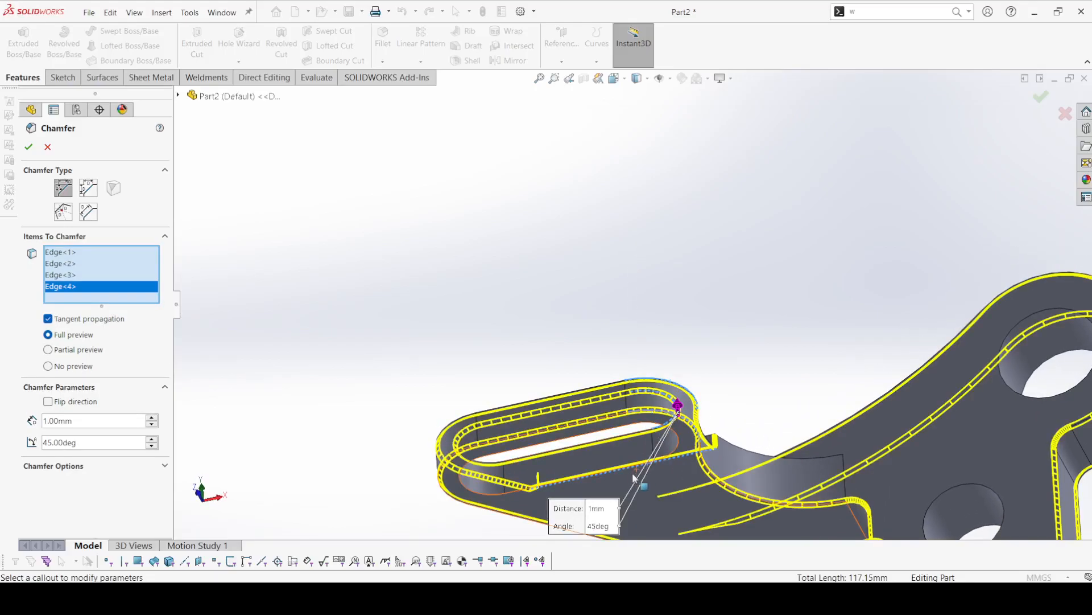
middle_drag(621, 472, 654, 418)
click(692, 433)
scroll(626, 421, down, 3)
scroll(626, 421, up, 3)
scroll(663, 358, down, 3)
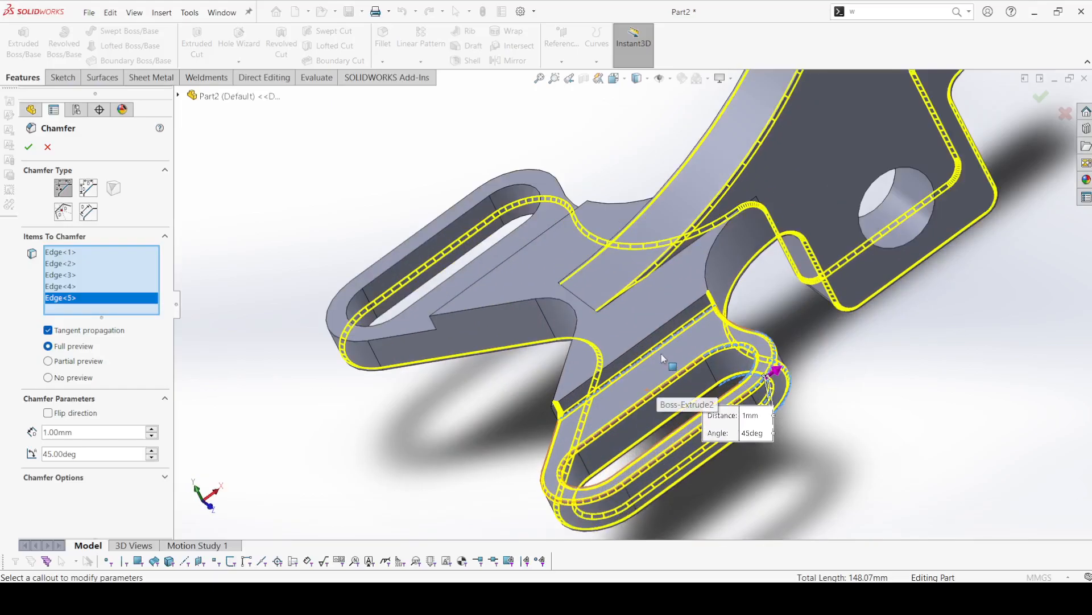
Add the step edge and the upper and lower slot edges of the far pad to the chamfer.
click(662, 350)
middle_drag(662, 349, 378, 374)
click(554, 367)
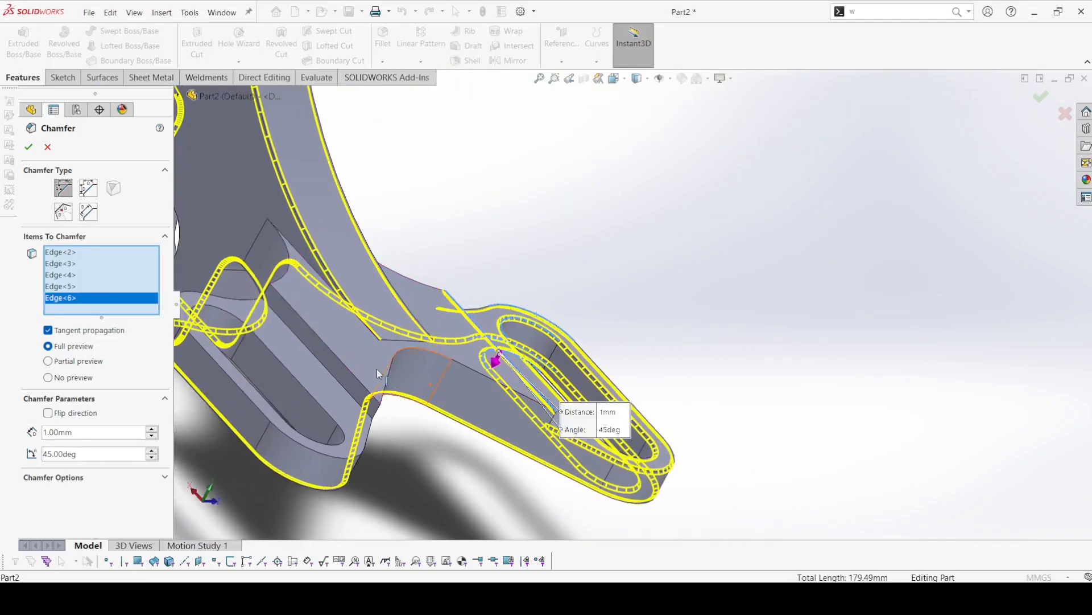
click(336, 356)
click(295, 373)
middle_drag(296, 373, 355, 355)
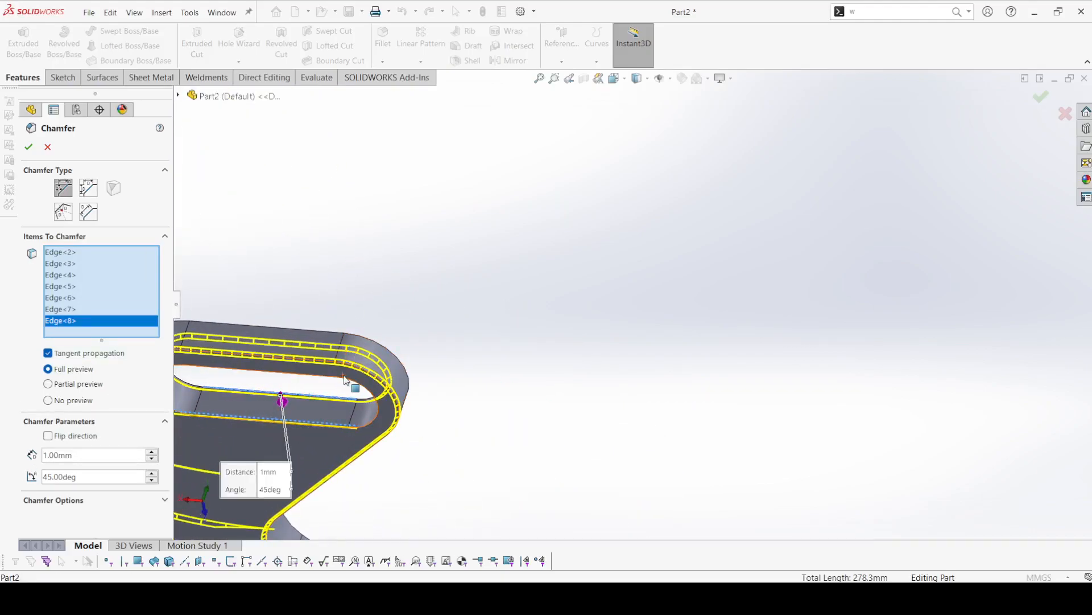
click(347, 380)
Add both rims of the 30 mm ring hole and the 24 mm hole, and apply the 1 mm chamfer.
scroll(464, 359, up, 4)
middle_drag(464, 356, 487, 368)
scroll(498, 350, down, 5)
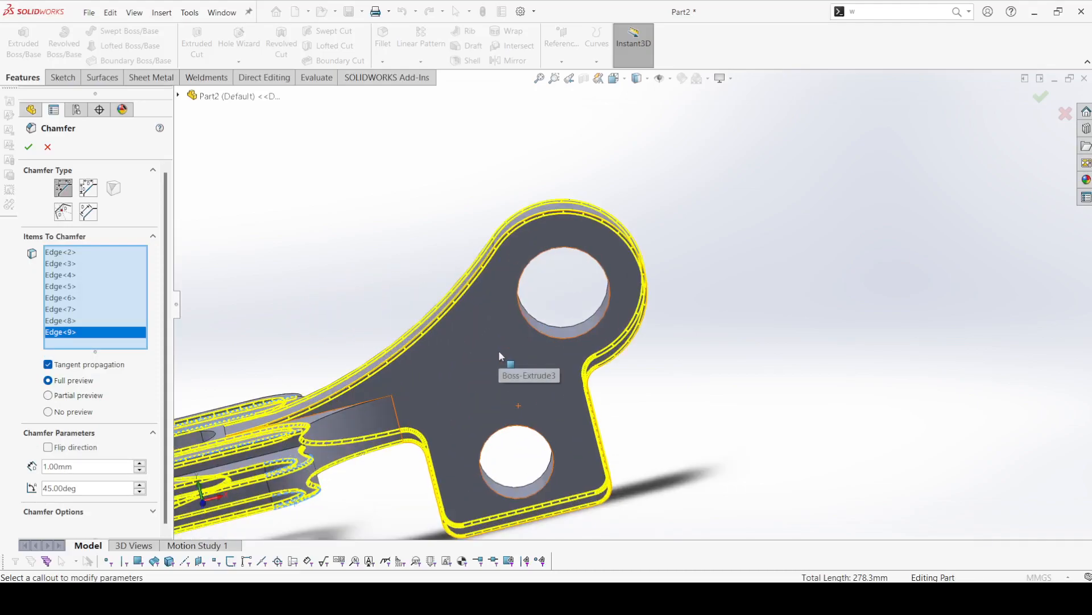
click(535, 330)
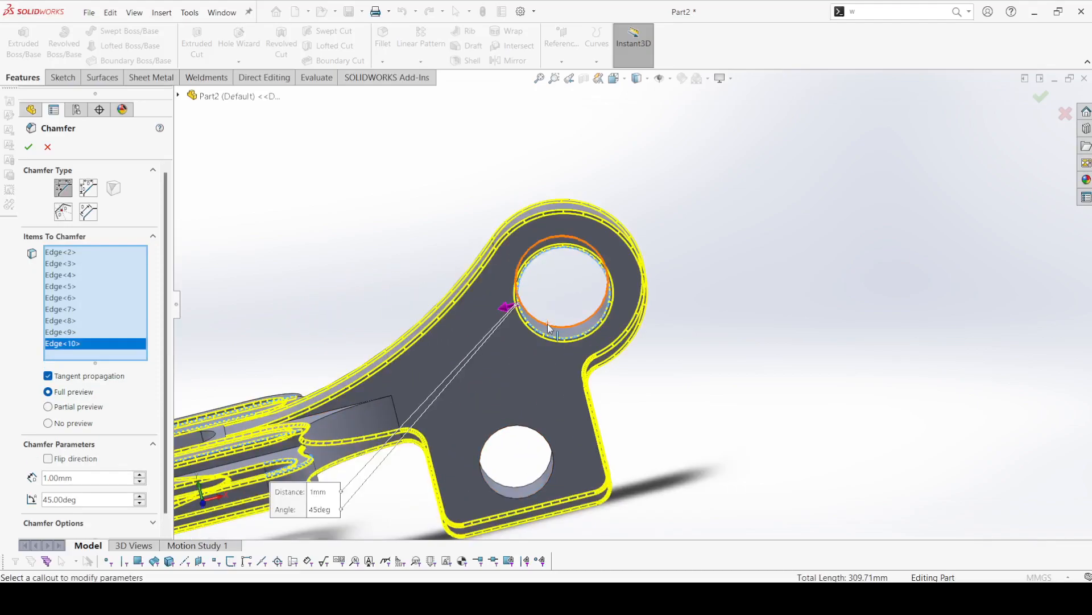
click(547, 480)
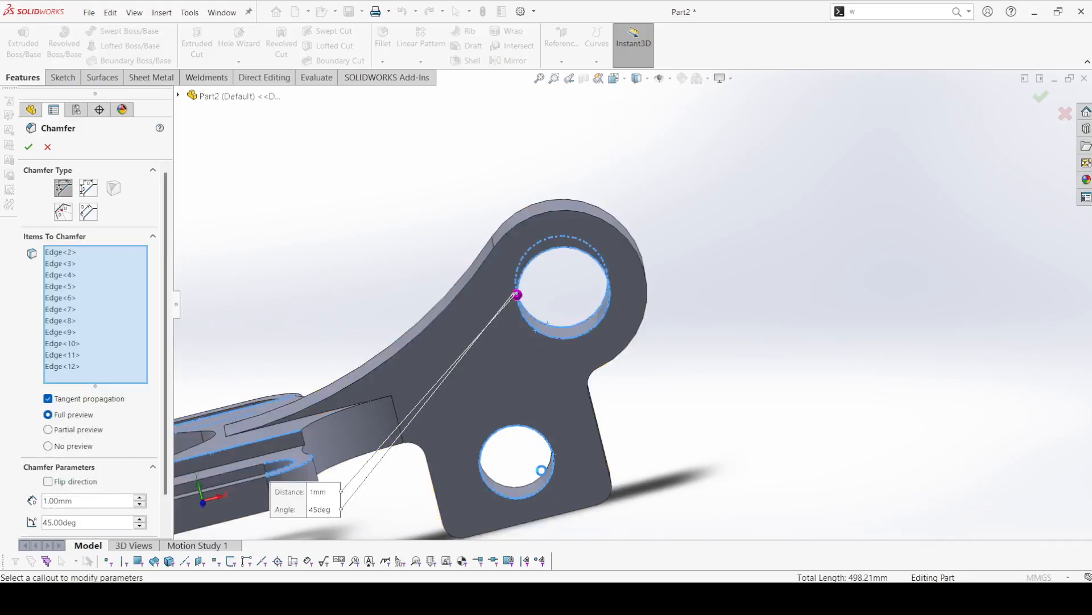
click(547, 480)
scroll(548, 480, up, 3)
middle_drag(547, 479, 449, 433)
click(28, 147)
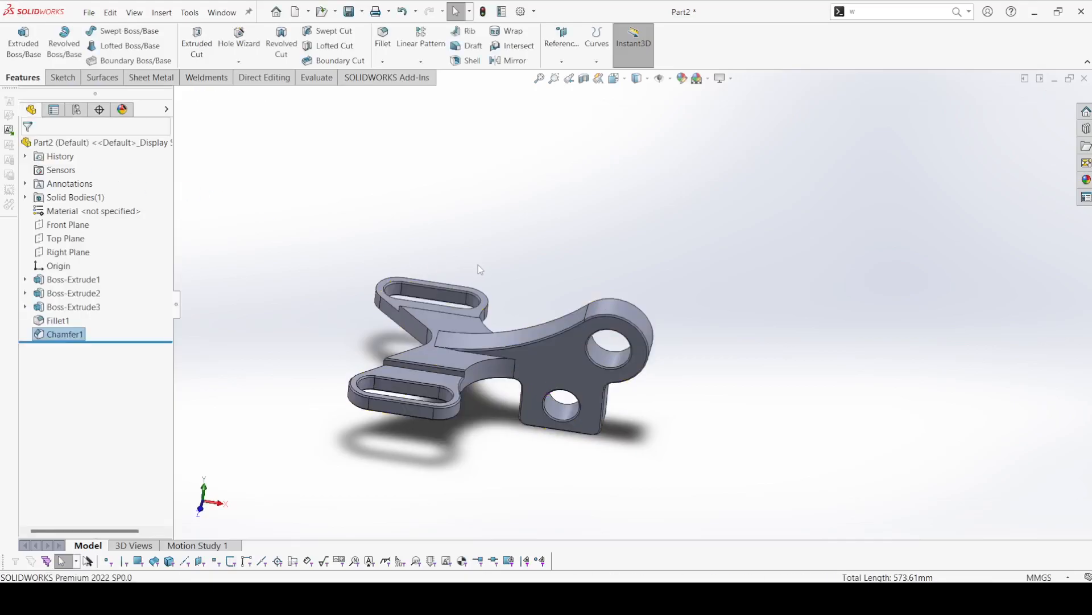
Edit the chamfer feature and add the far slot pad's outer top edges to it.
middle_drag(483, 266, 569, 308)
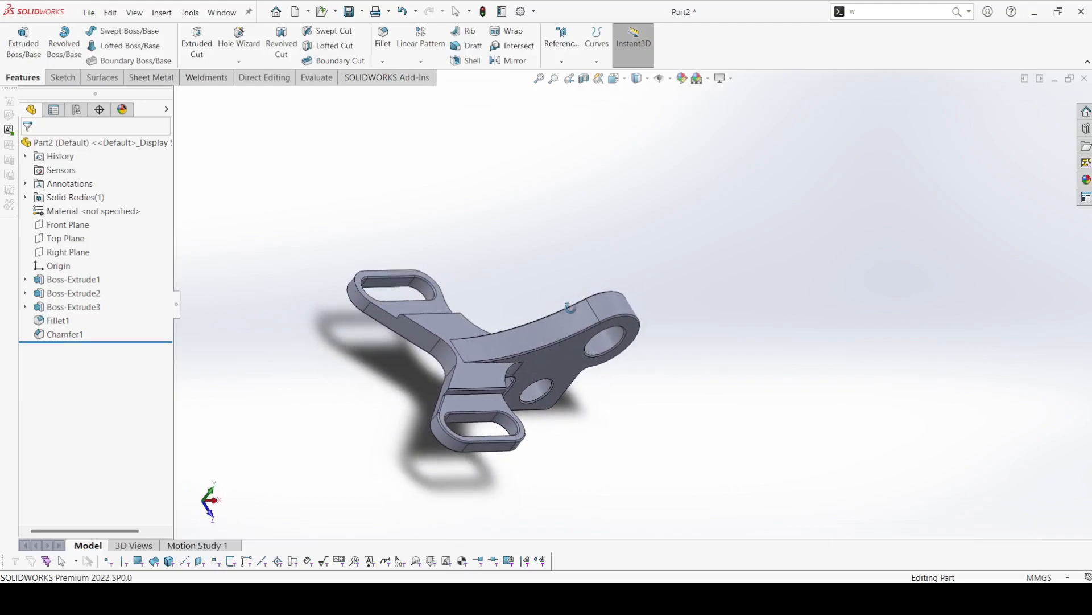
mouse_move(571, 305)
middle_down()
mouse_move(546, 237)
mouse_move(573, 297)
middle_up()
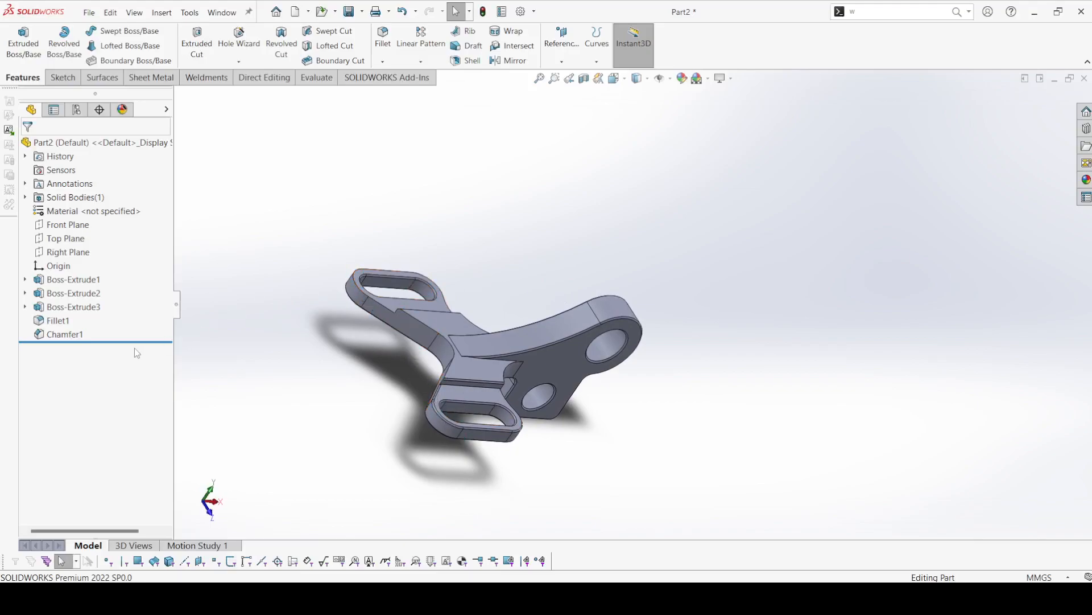
click(67, 334)
click(80, 291)
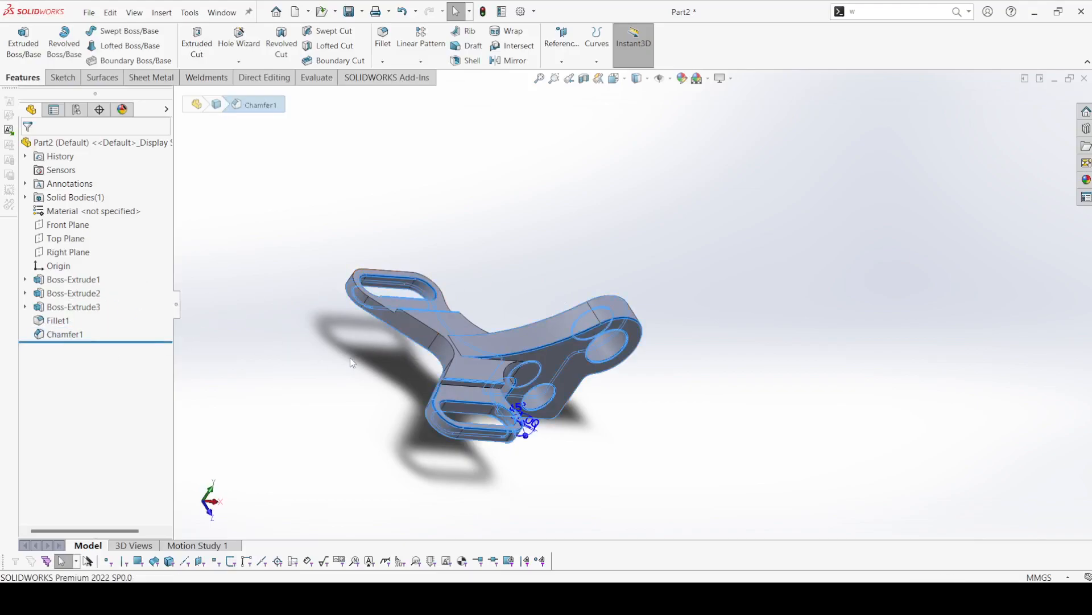
click(385, 310)
middle_drag(376, 327, 337, 337)
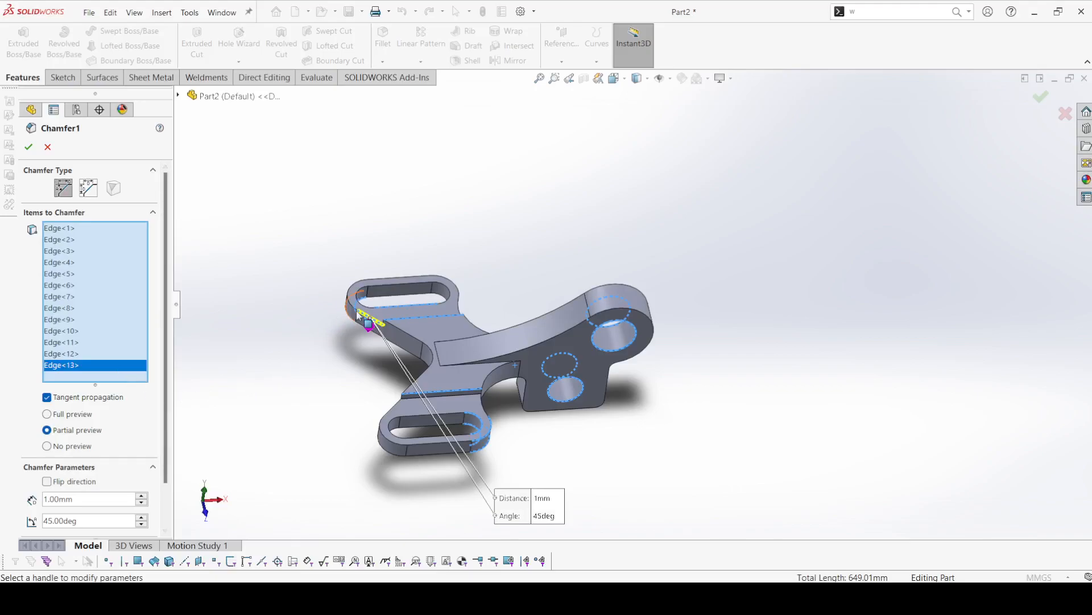
scroll(349, 315, down, 5)
click(394, 296)
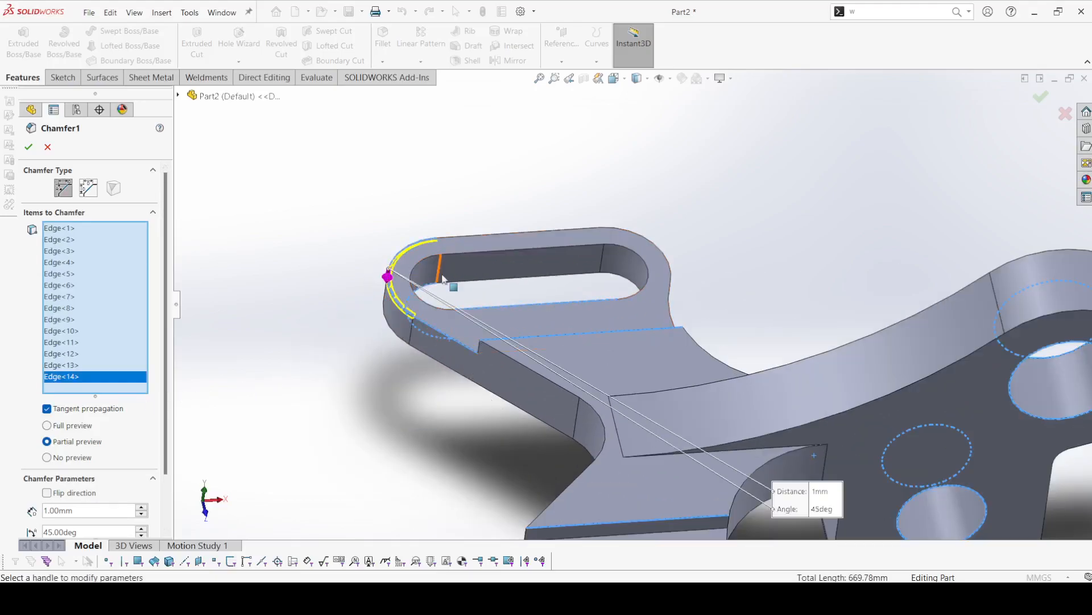
click(470, 239)
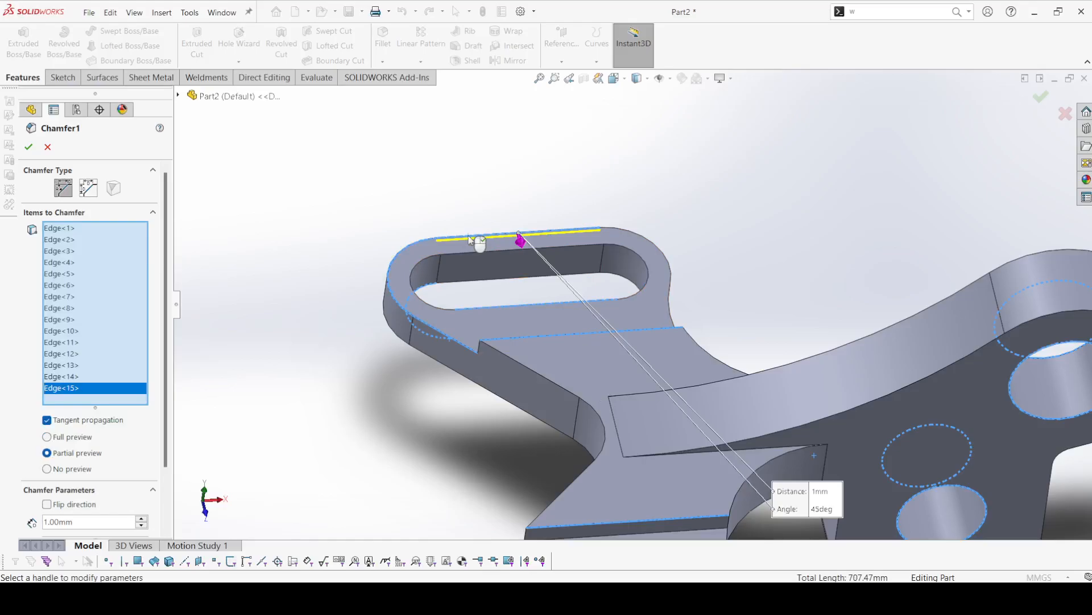
Switch the chamfer to full preview, check the chamfered edges around the part, and apply the edit.
click(59, 440)
middle_drag(310, 409, 333, 342)
scroll(335, 343, up, 3)
middle_drag(434, 404, 692, 495)
scroll(715, 455, down, 5)
middle_drag(690, 361, 587, 357)
click(29, 147)
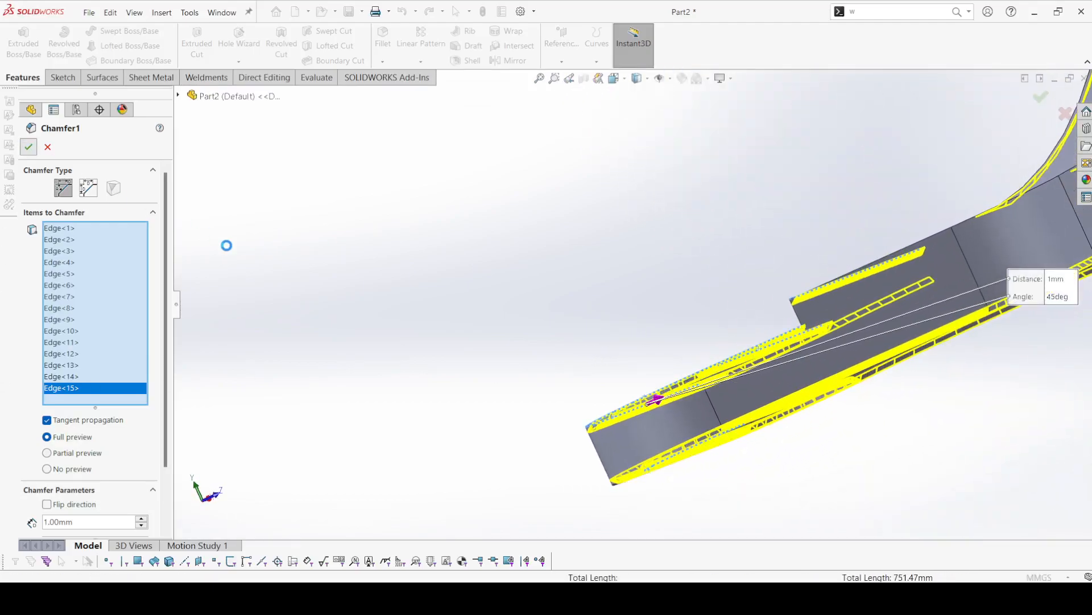
Apply a cyan color appearance to the bracket's solid body.
middle_drag(279, 304, 316, 429)
scroll(316, 429, up, 5)
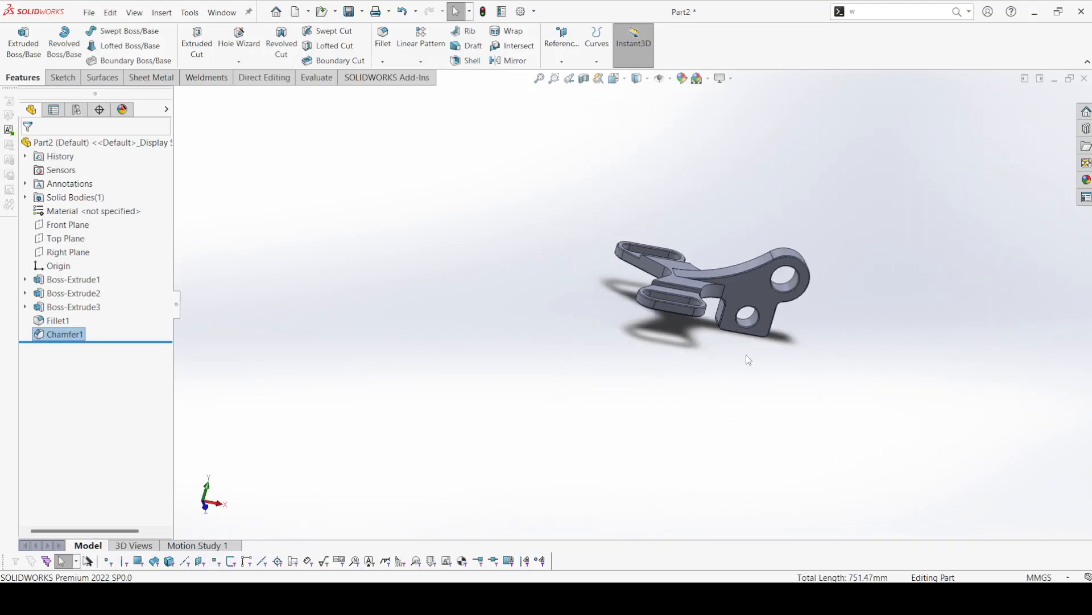
scroll(911, 251, down, 3)
middle_drag(659, 372, 346, 397)
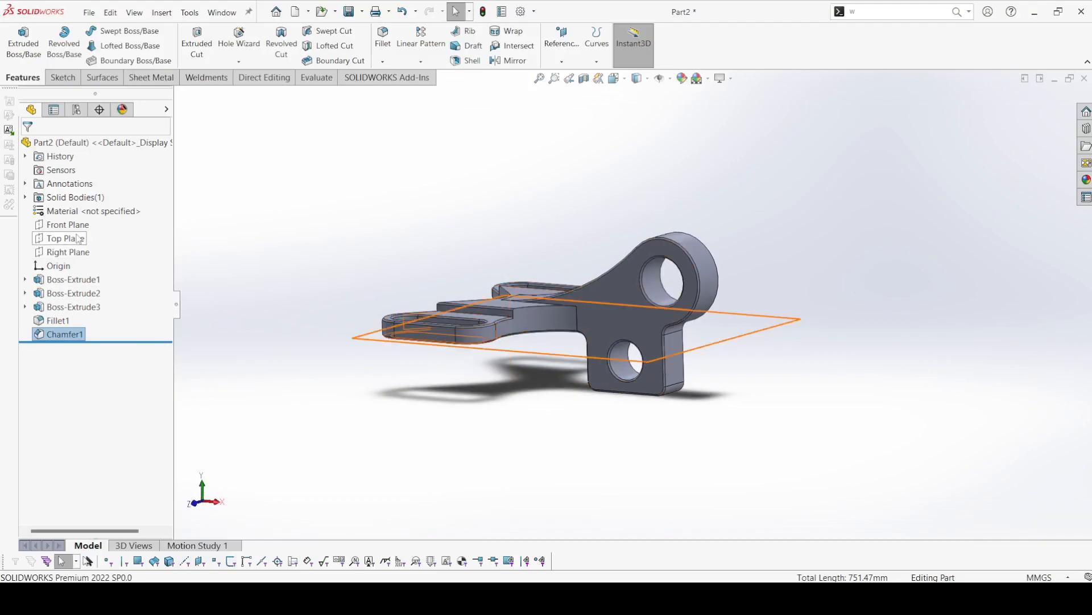
click(24, 198)
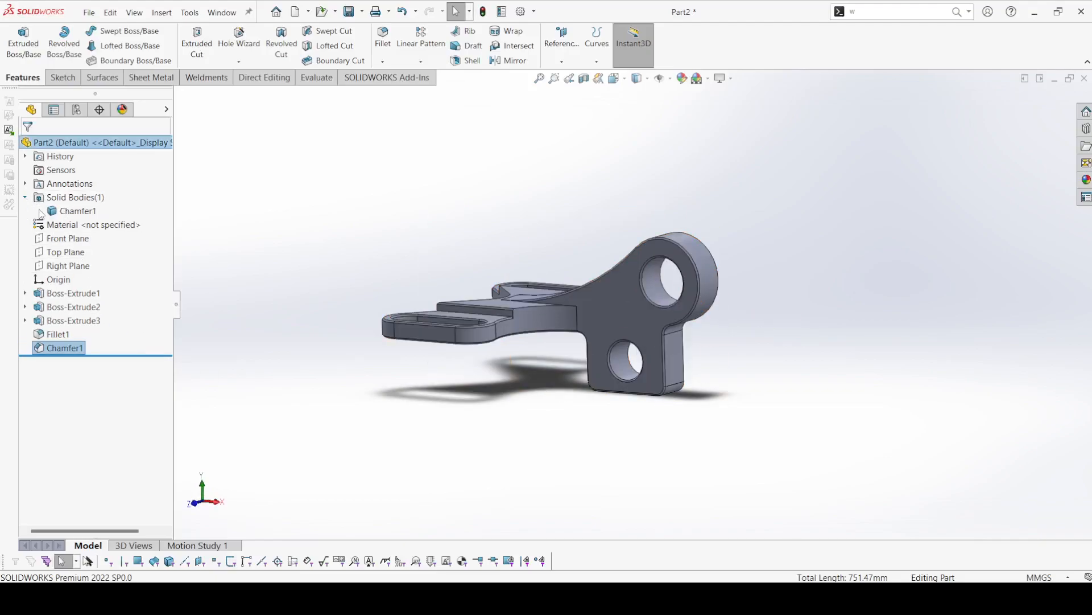
click(75, 211)
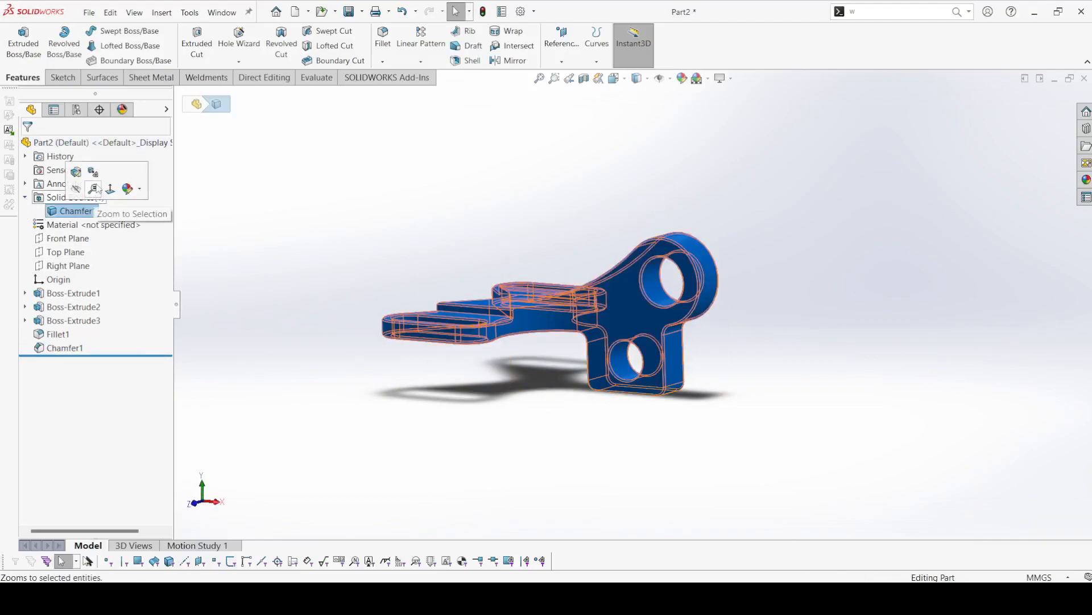
click(140, 189)
click(149, 225)
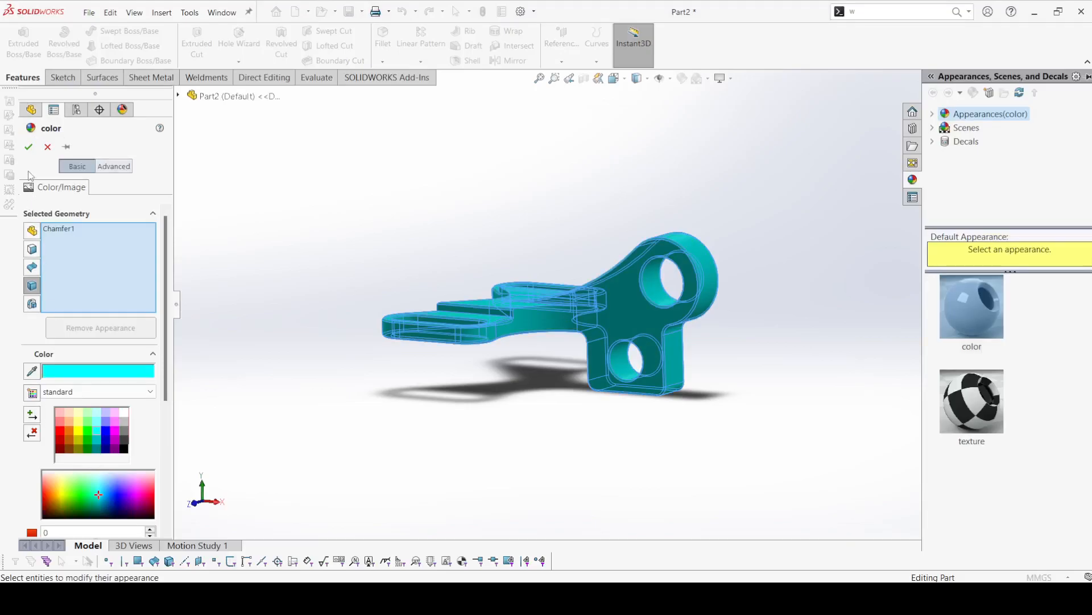
click(29, 147)
Display the finished bracket in the isometric view.
middle_drag(341, 324, 433, 466)
click(625, 81)
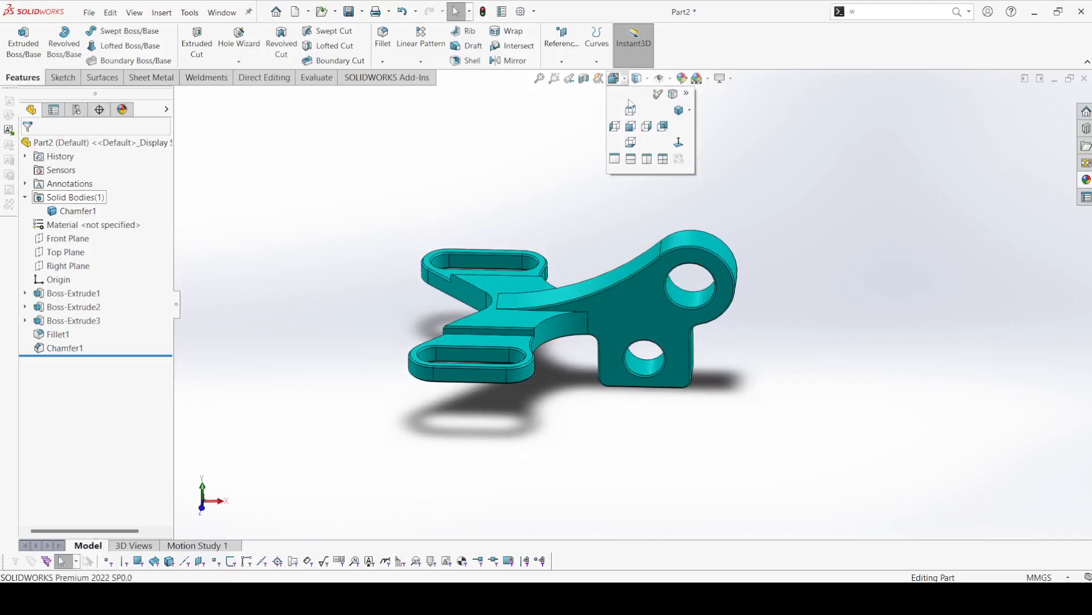
click(694, 162)
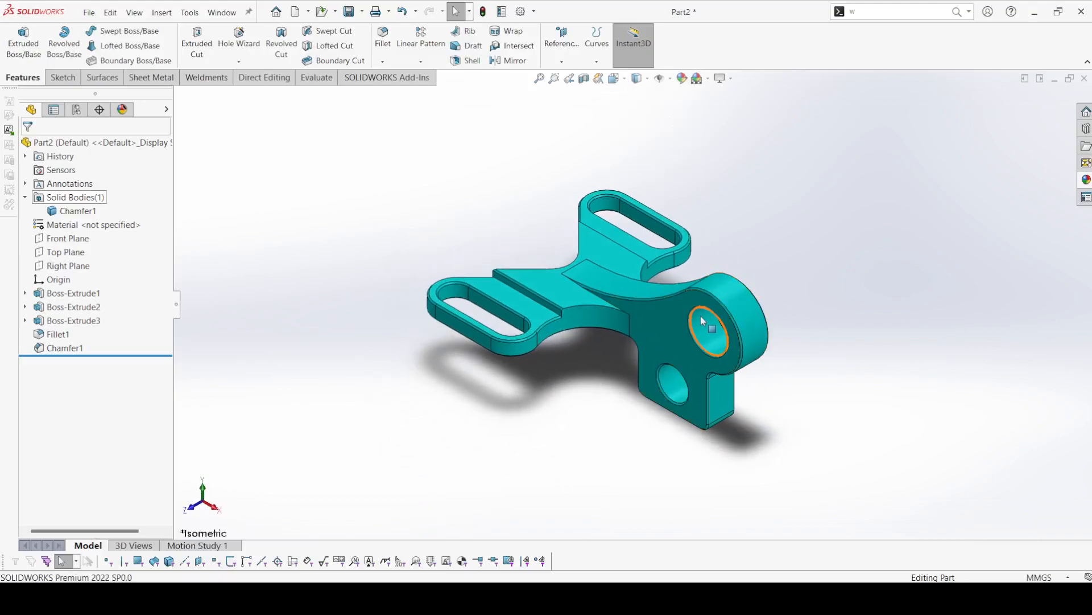